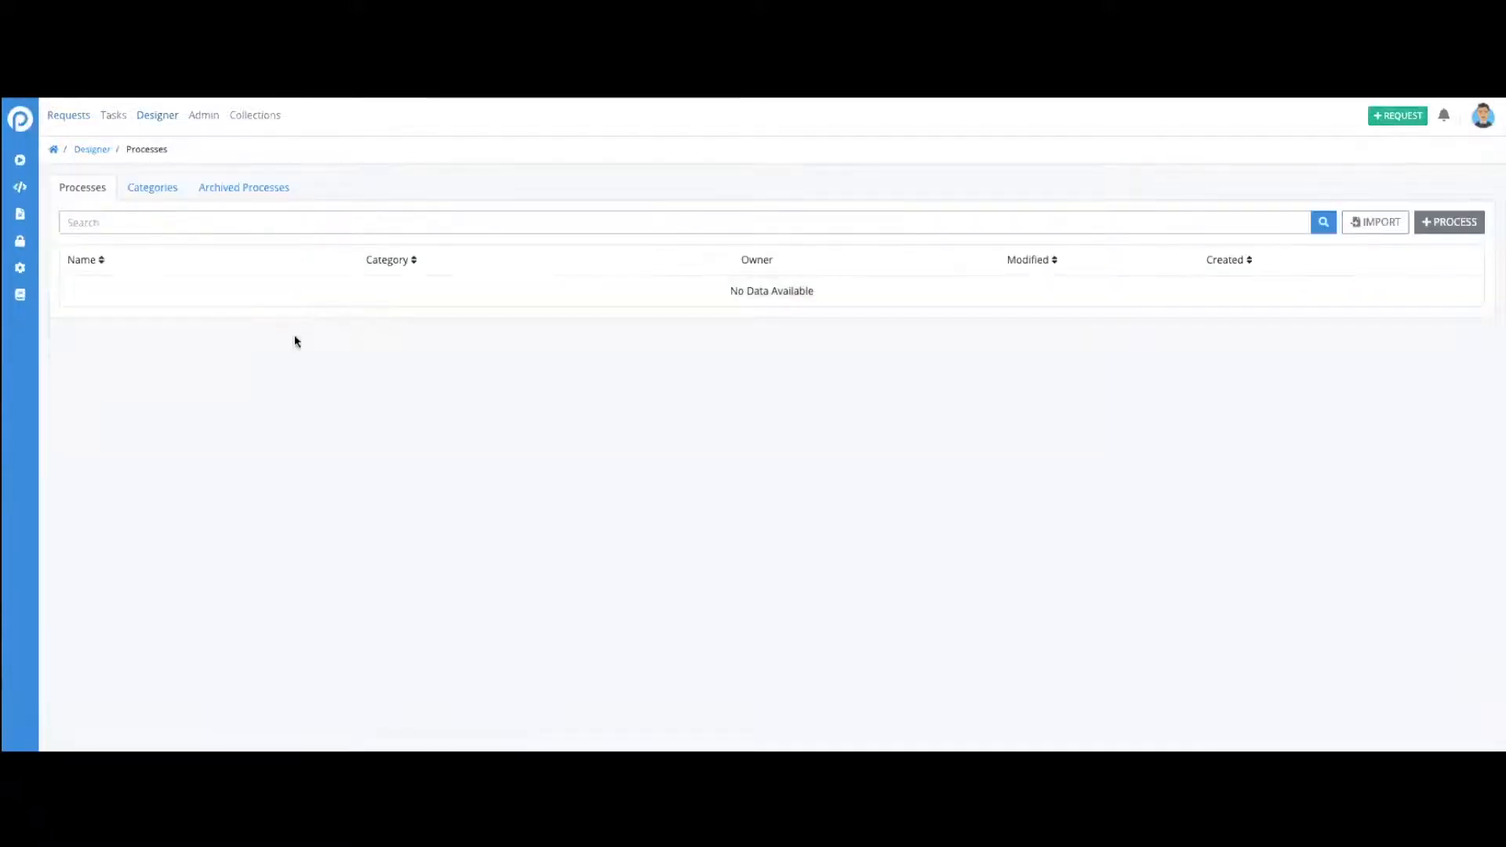
# - Start a new data connector named "Large University Name List" with the description "Lists all universities"
pyautogui.click(21, 271)
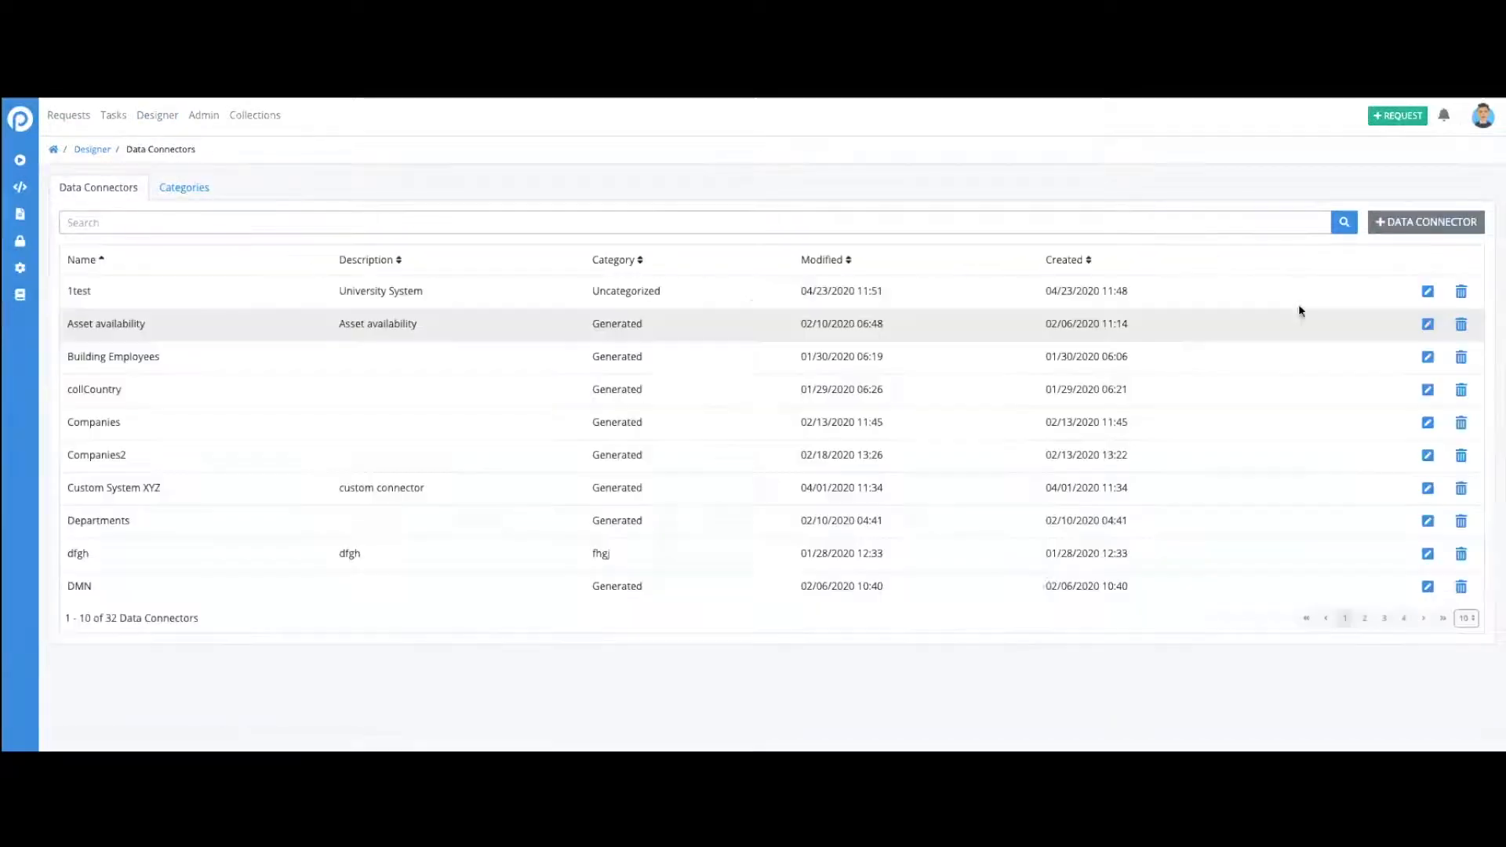
pyautogui.click(1410, 226)
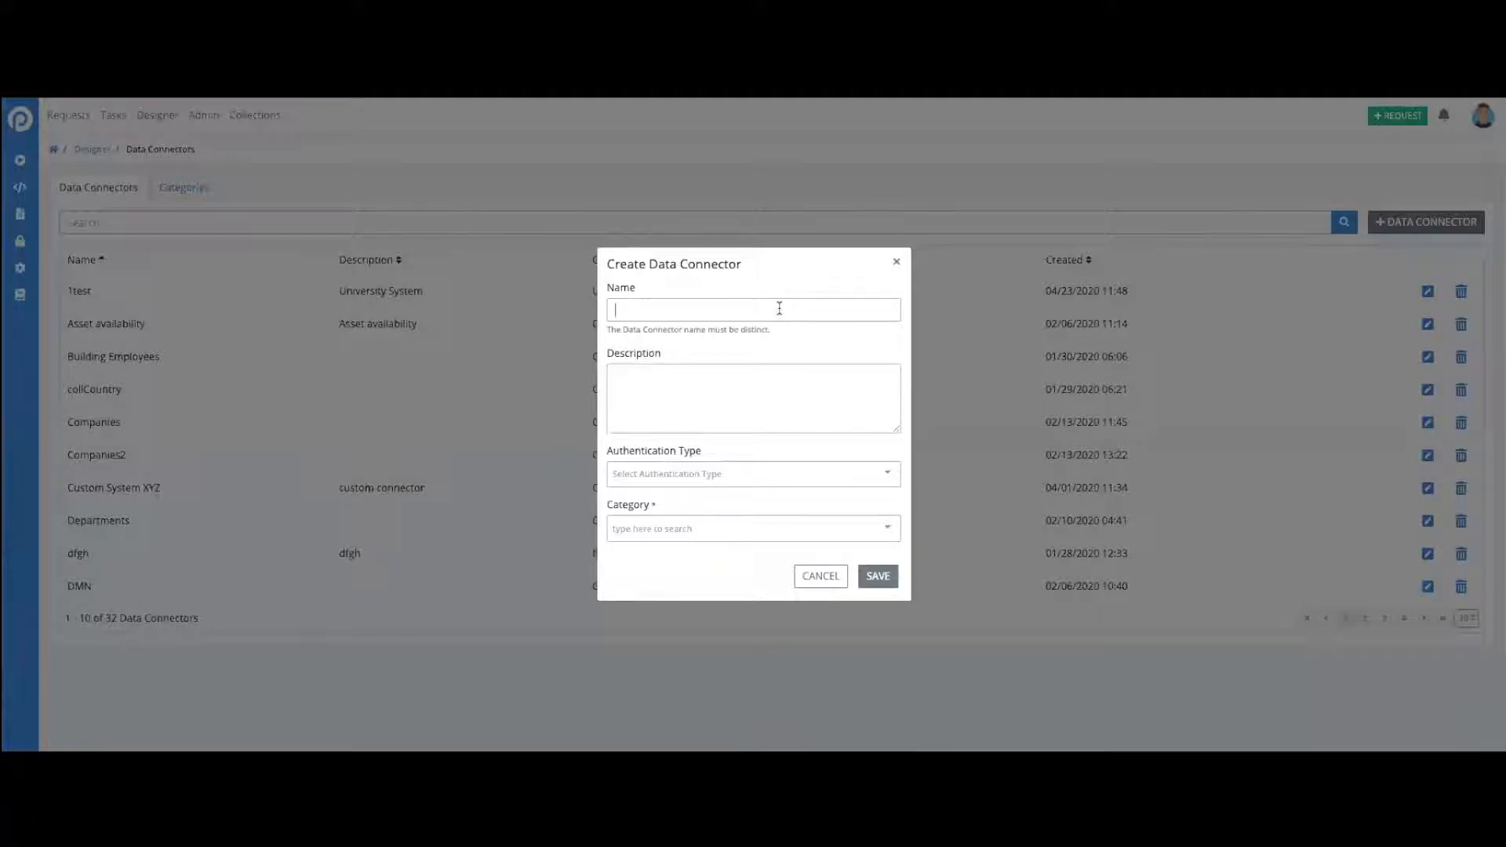
pyautogui.write('Large University Name List')
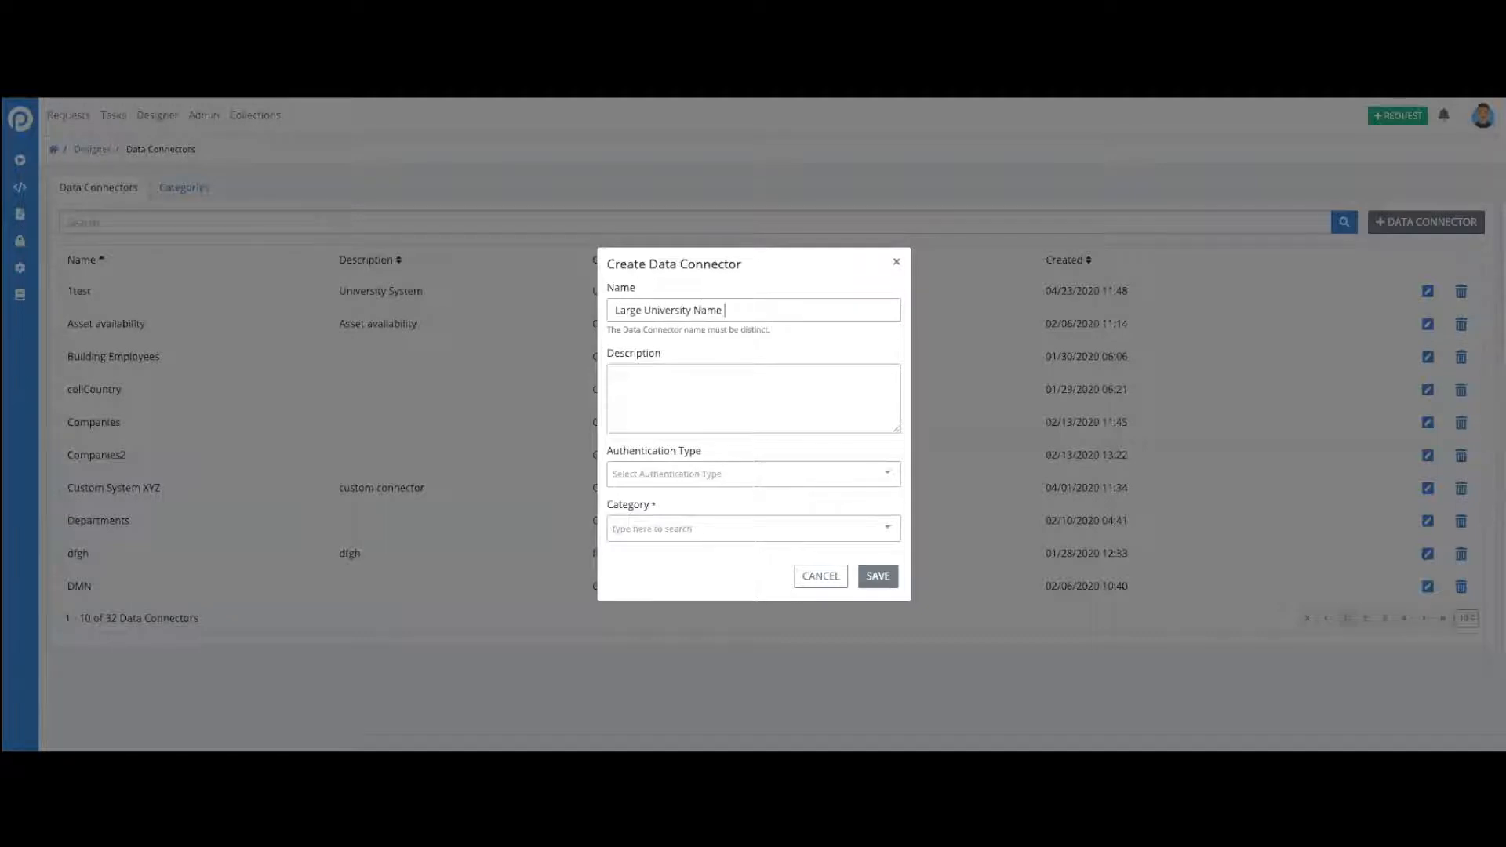
pyautogui.press('Tab')
pyautogui.write('Lists all universities')
# - Set the connector's authentication type to Basic Auth and its category to Uncategorized, and save it
pyautogui.click(813, 474)
pyautogui.click(782, 537)
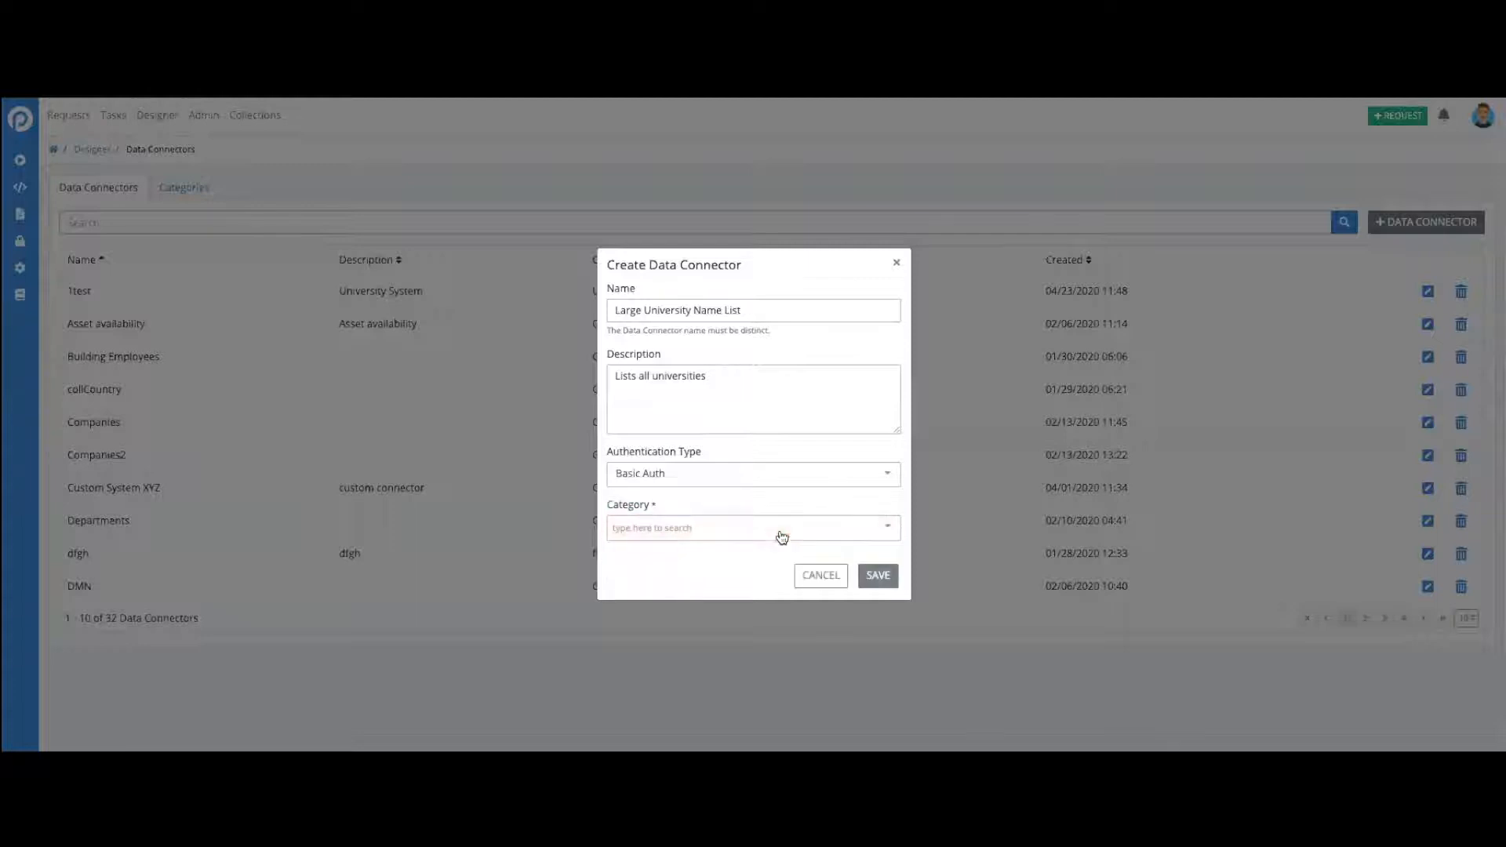
pyautogui.click(831, 529)
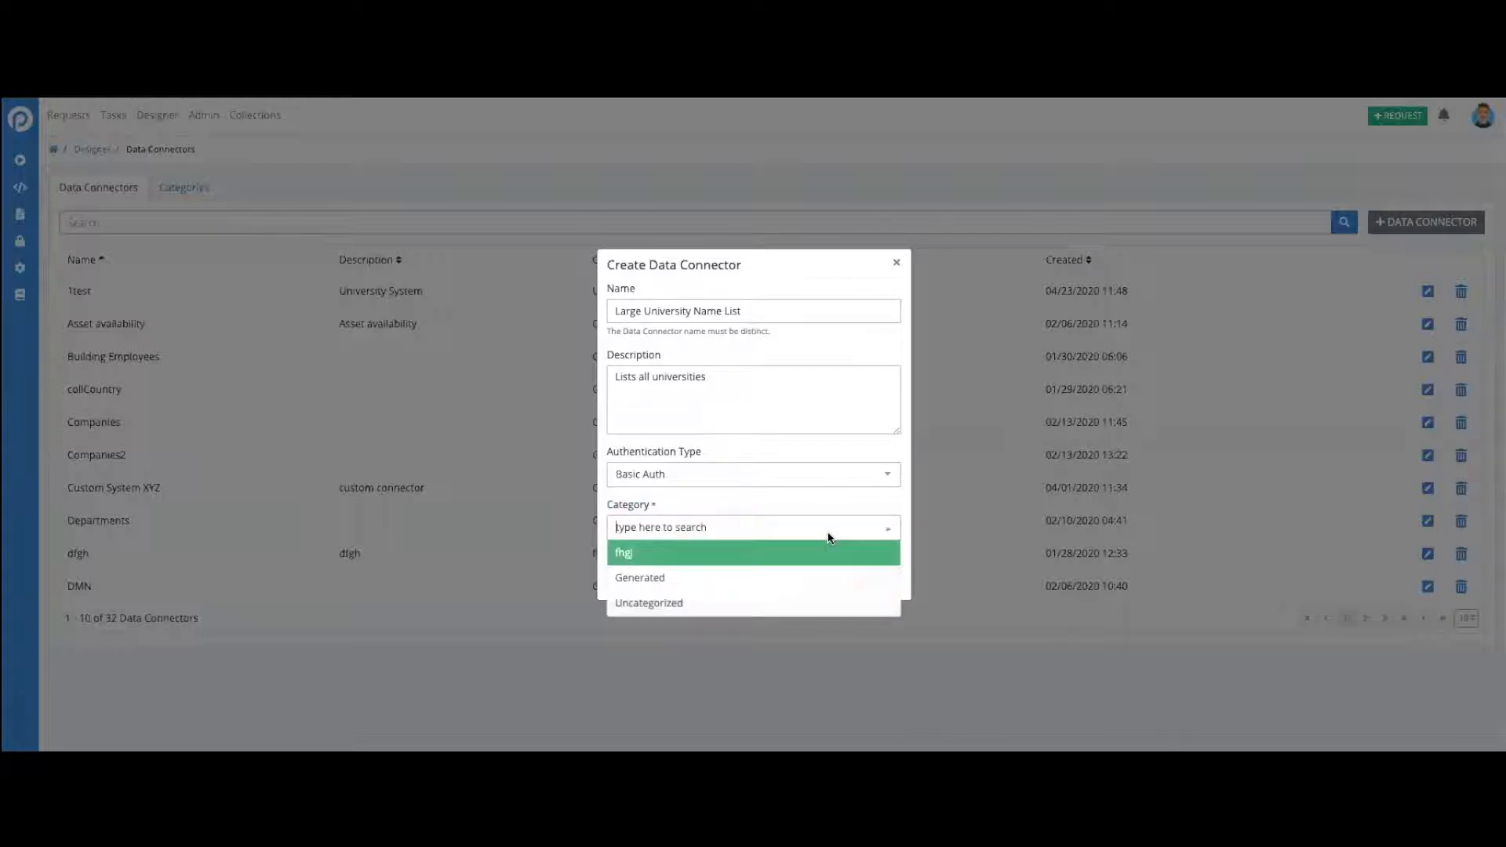
pyautogui.click(767, 608)
pyautogui.click(886, 576)
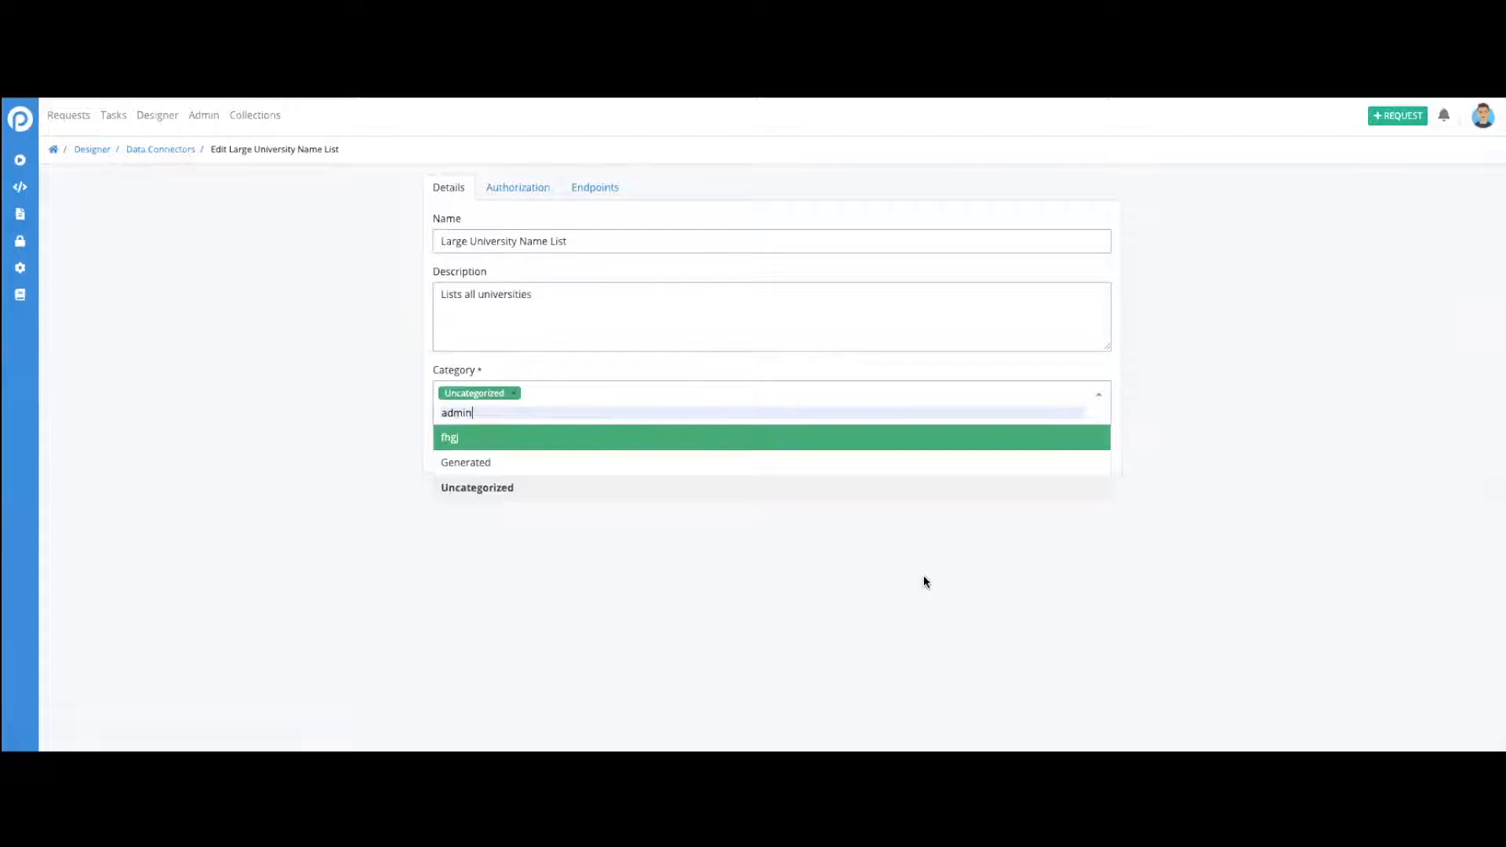
# - View the connector's authorization settings without changing them, and add a new endpoint to the connector
pyautogui.click(1227, 435)
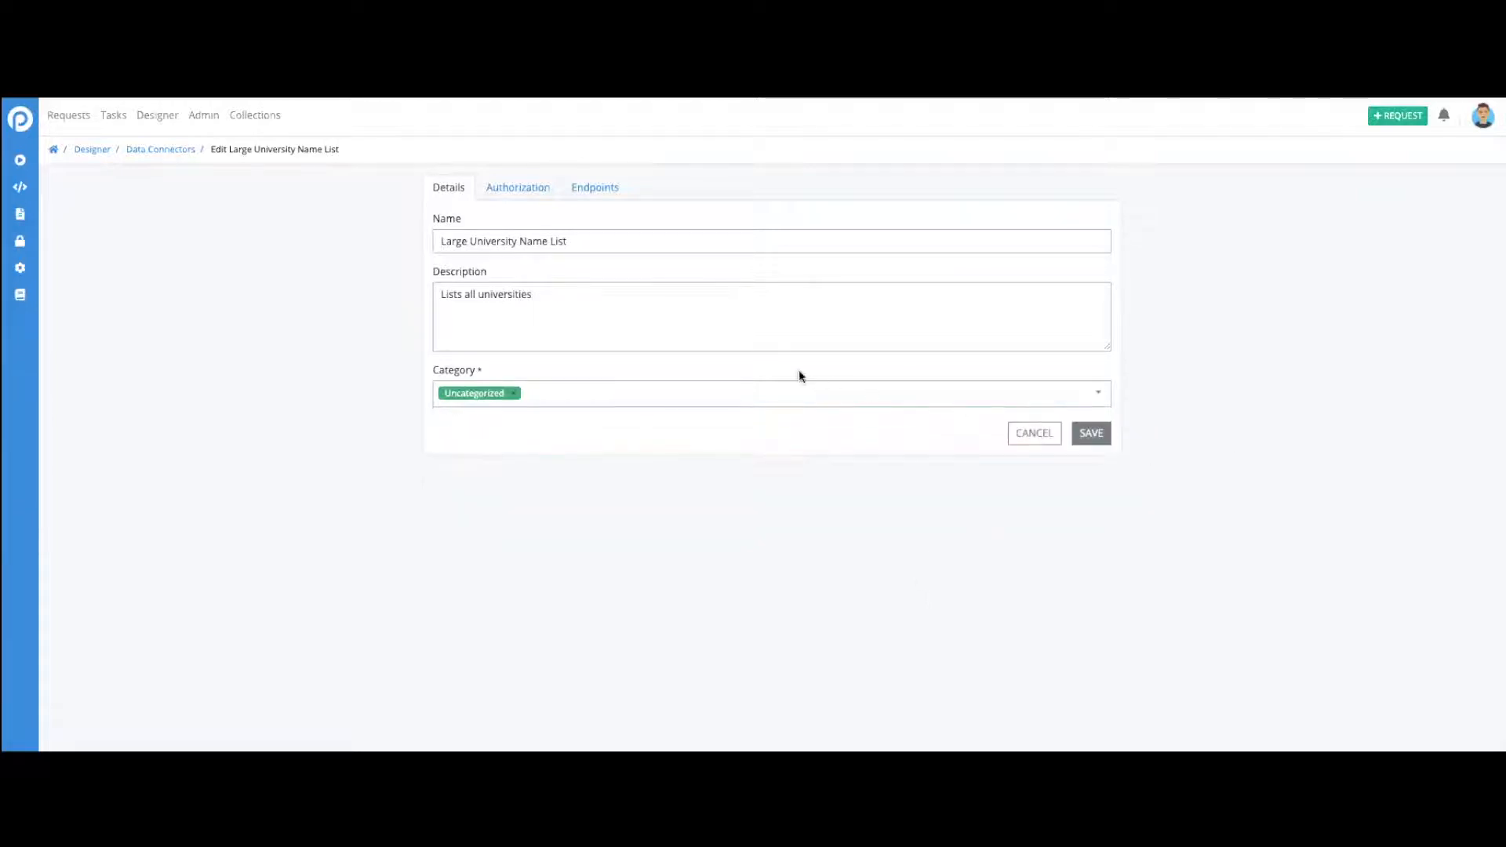
pyautogui.click(516, 188)
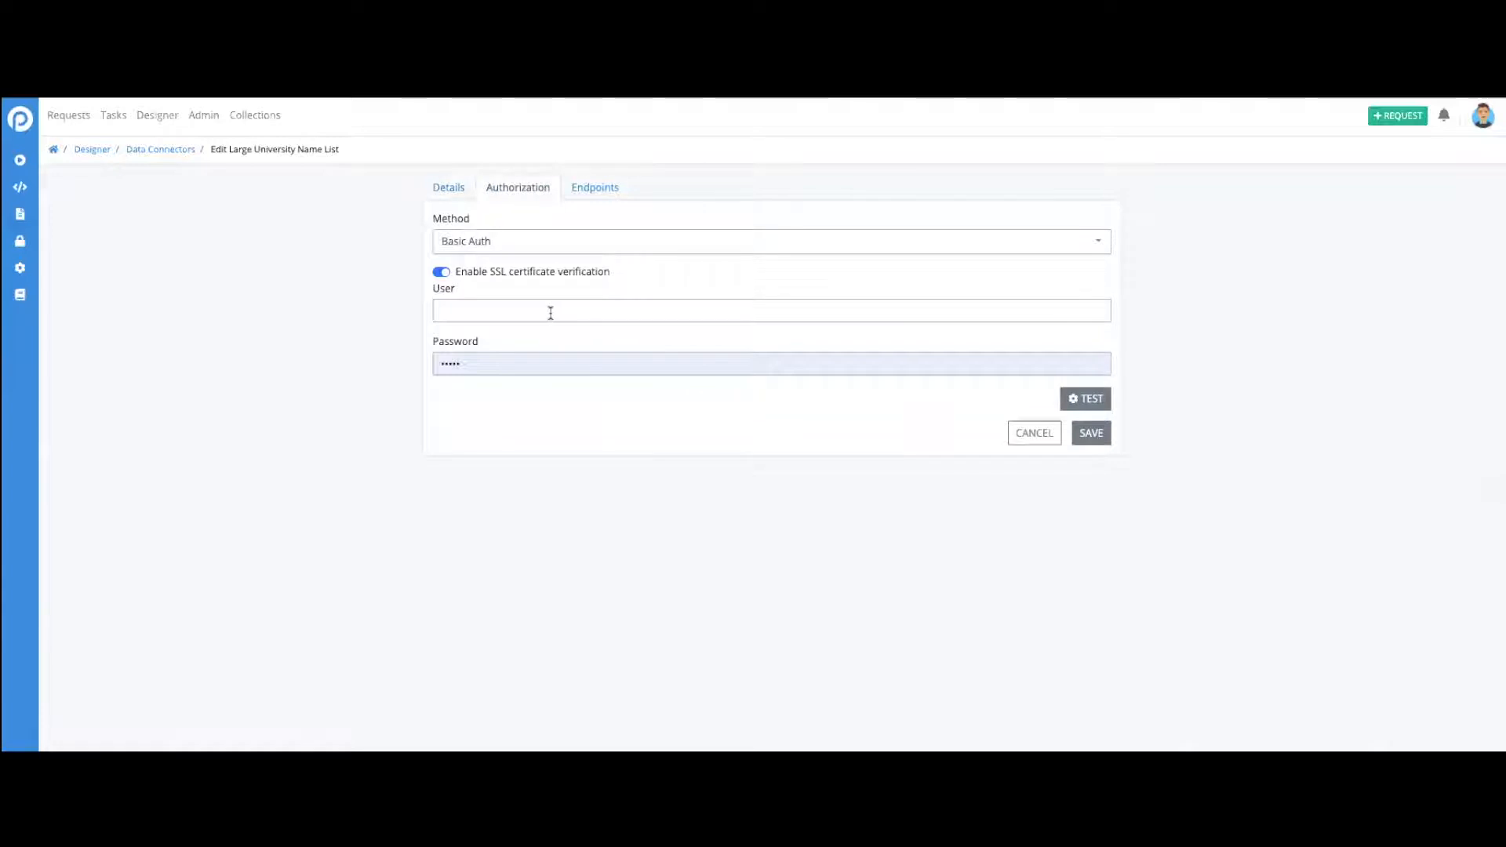
pyautogui.click(596, 191)
pyautogui.click(1055, 222)
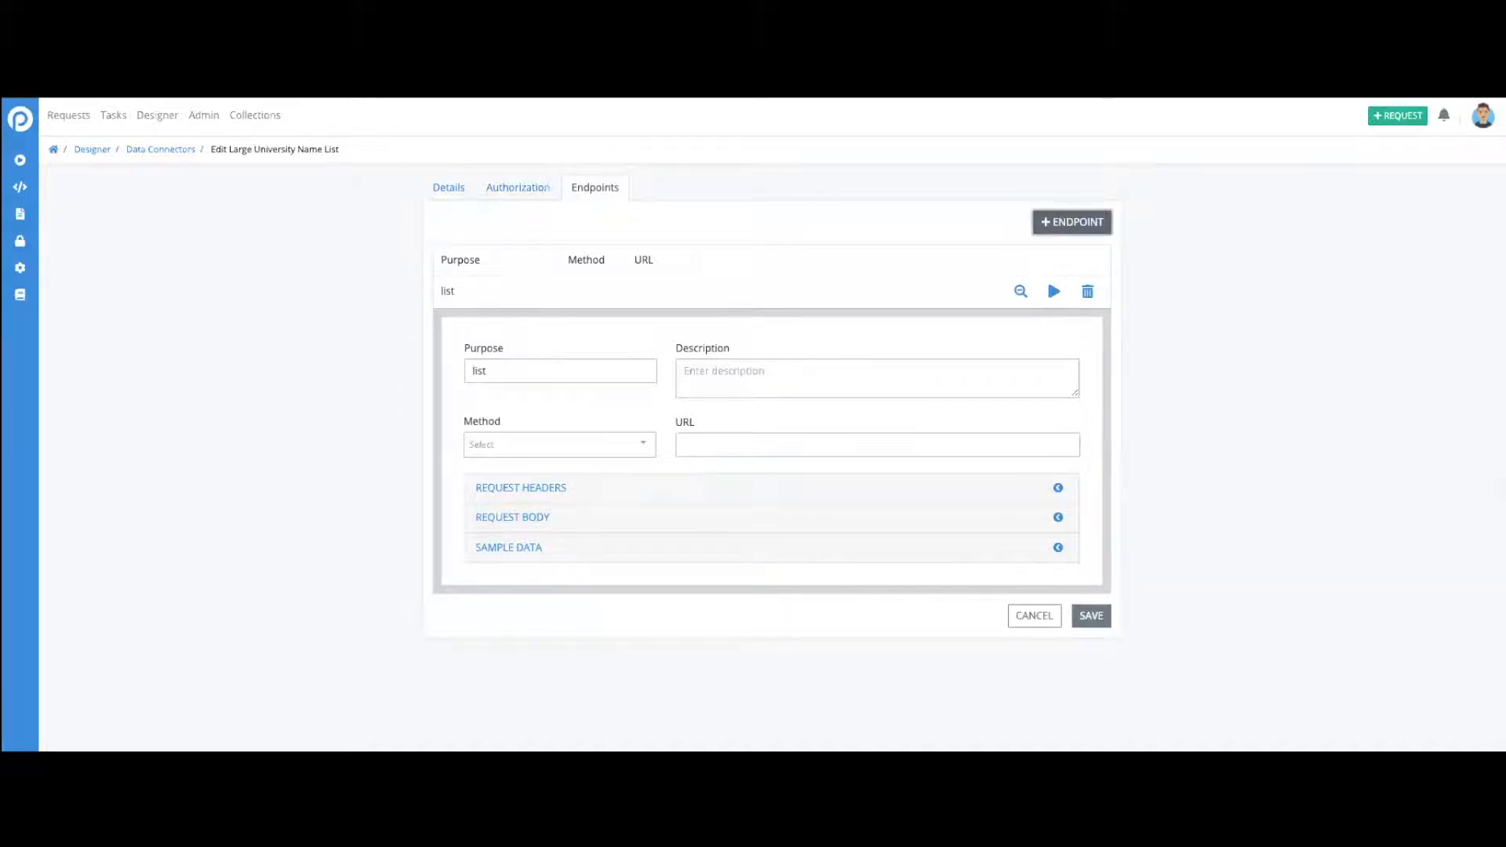
# - Search Google in a new browser tab for "list of universities api"
pyautogui.hotkey('ctrl', 't')
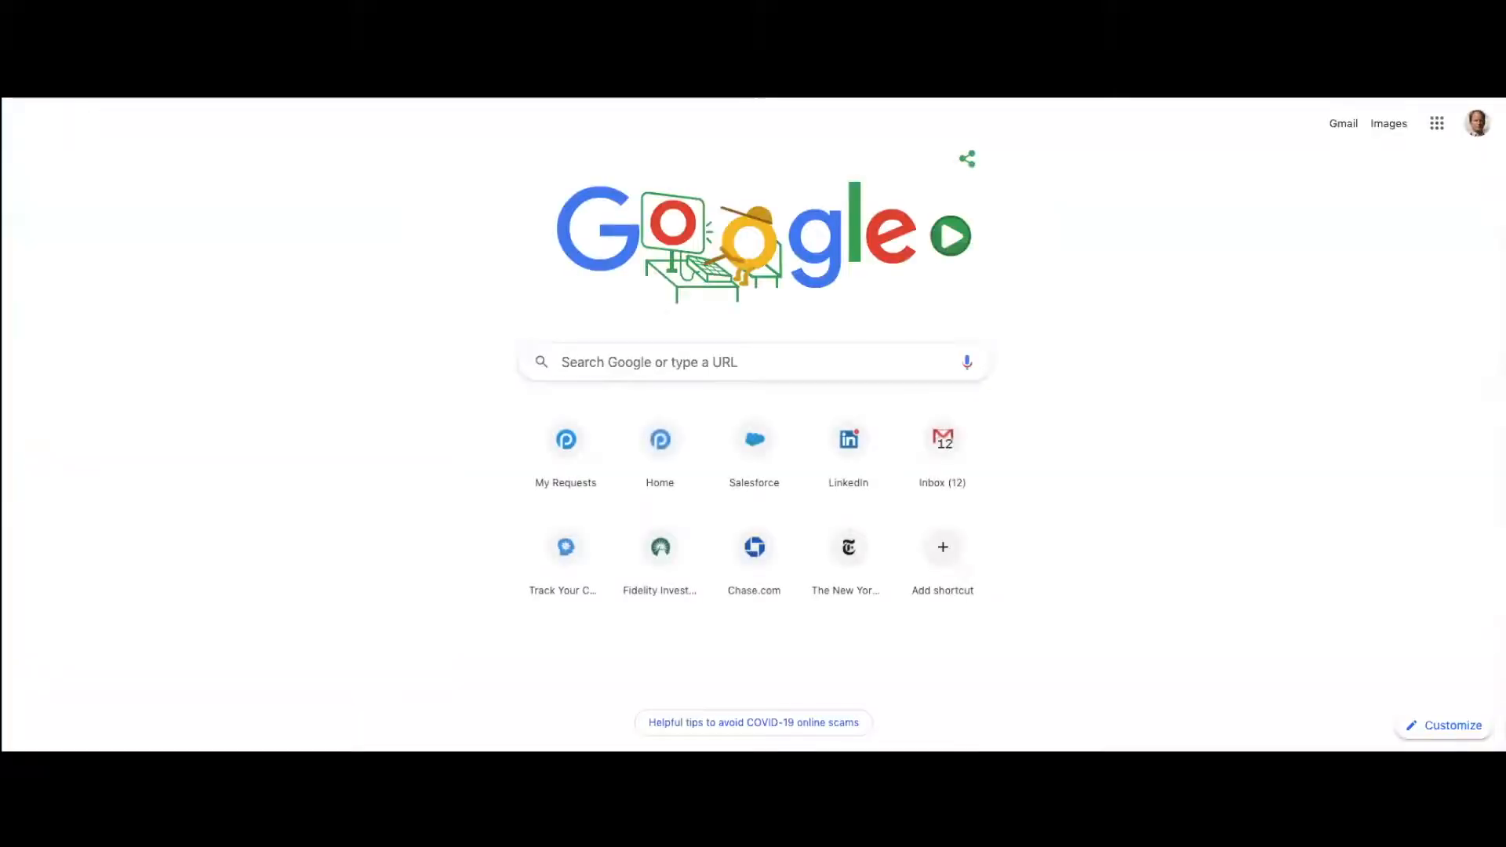
pyautogui.write('api')
pyautogui.press('BackSpace')
pyautogui.press('BackSpace')
pyautogui.press('BackSpace')
pyautogui.write('list of un')
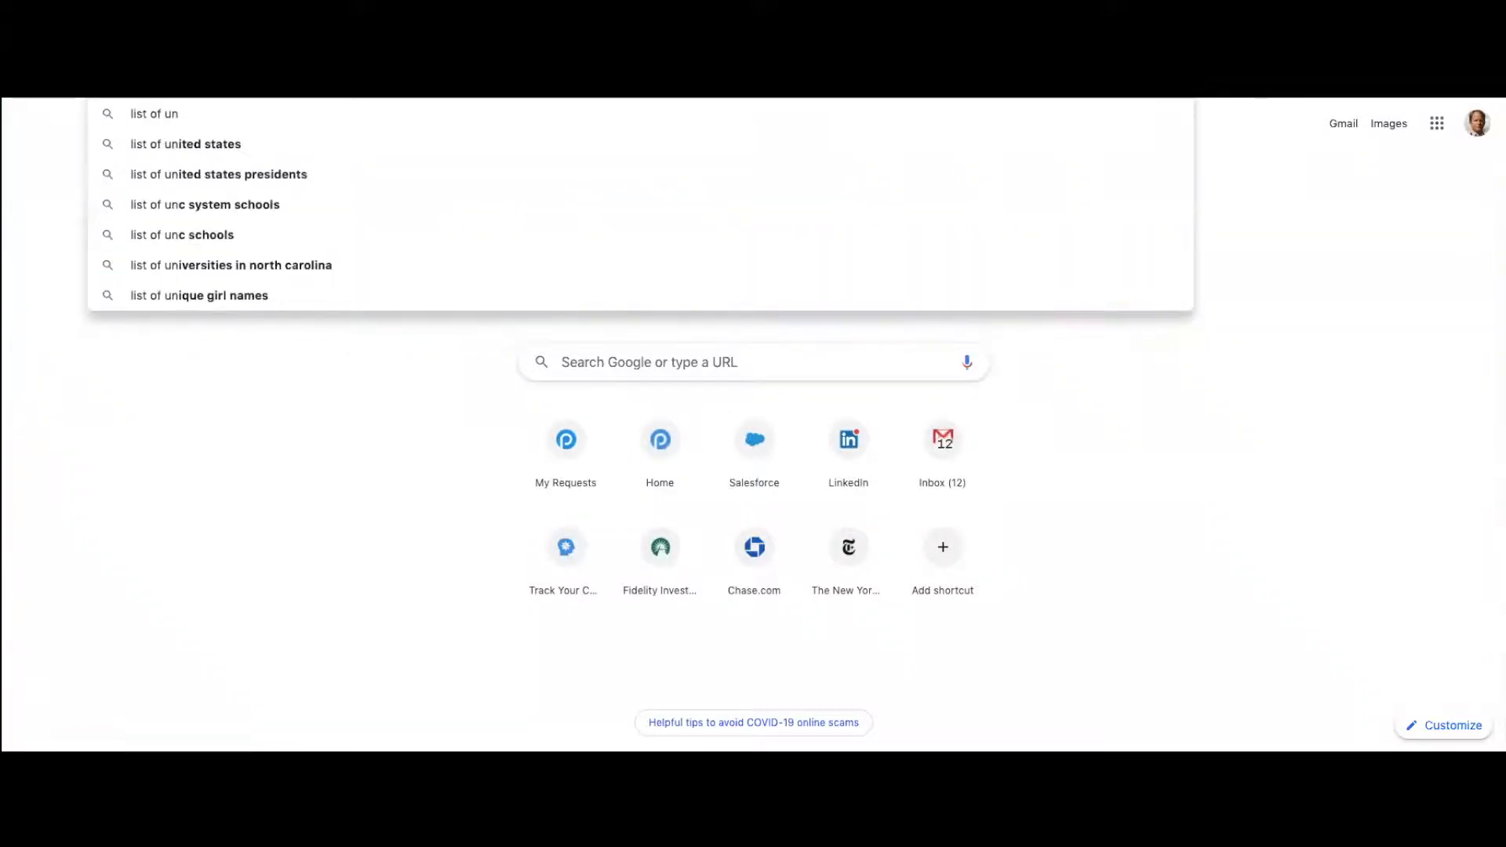
pyautogui.write('iversities api')
pyautogui.press('Return')
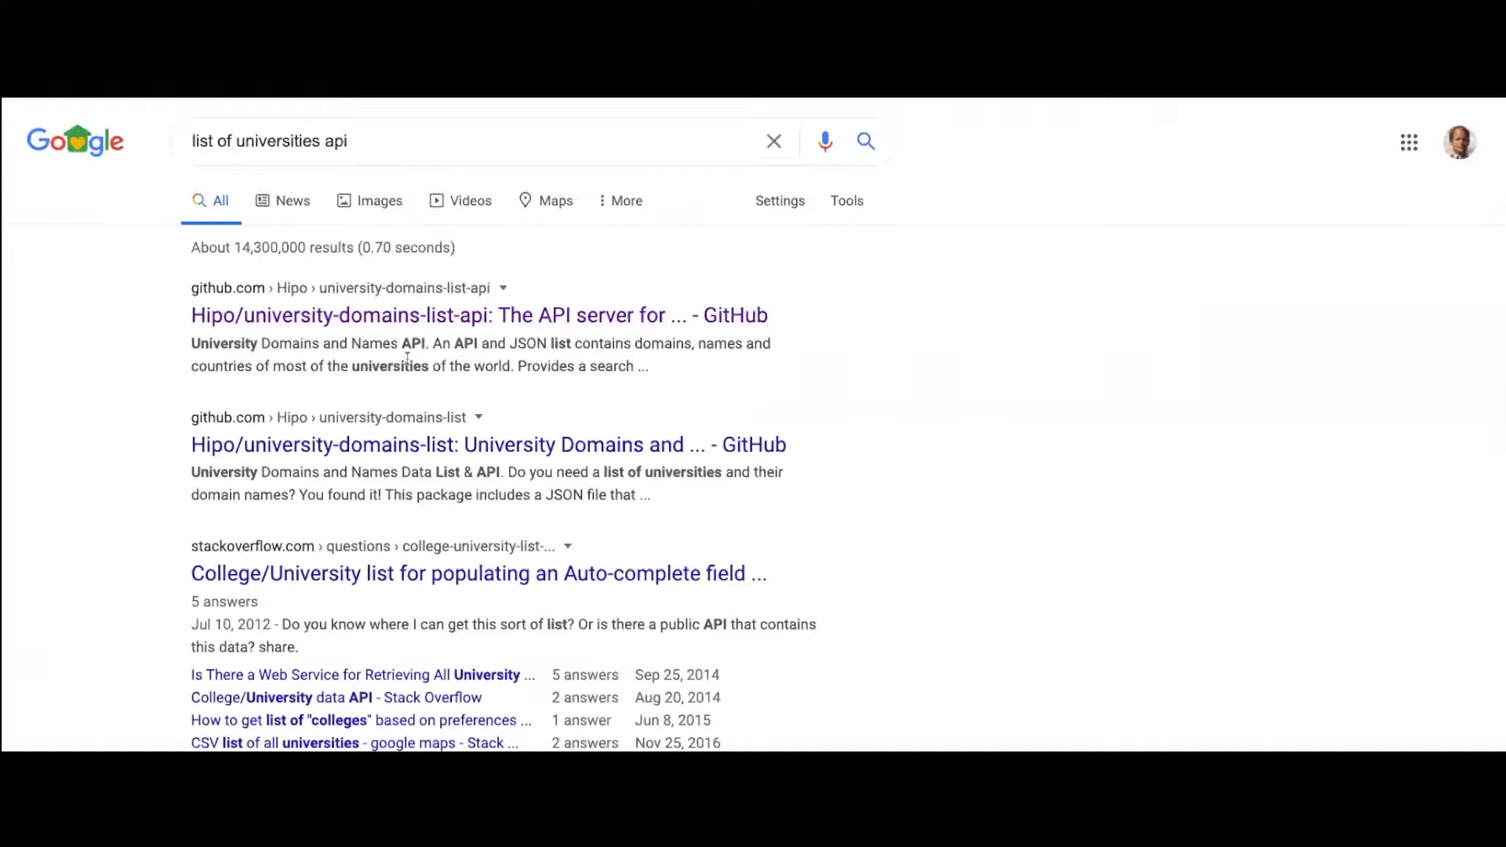
# - Open the Hipo university-domains-list-api repository on GitHub and look through its README
pyautogui.click(333, 316)
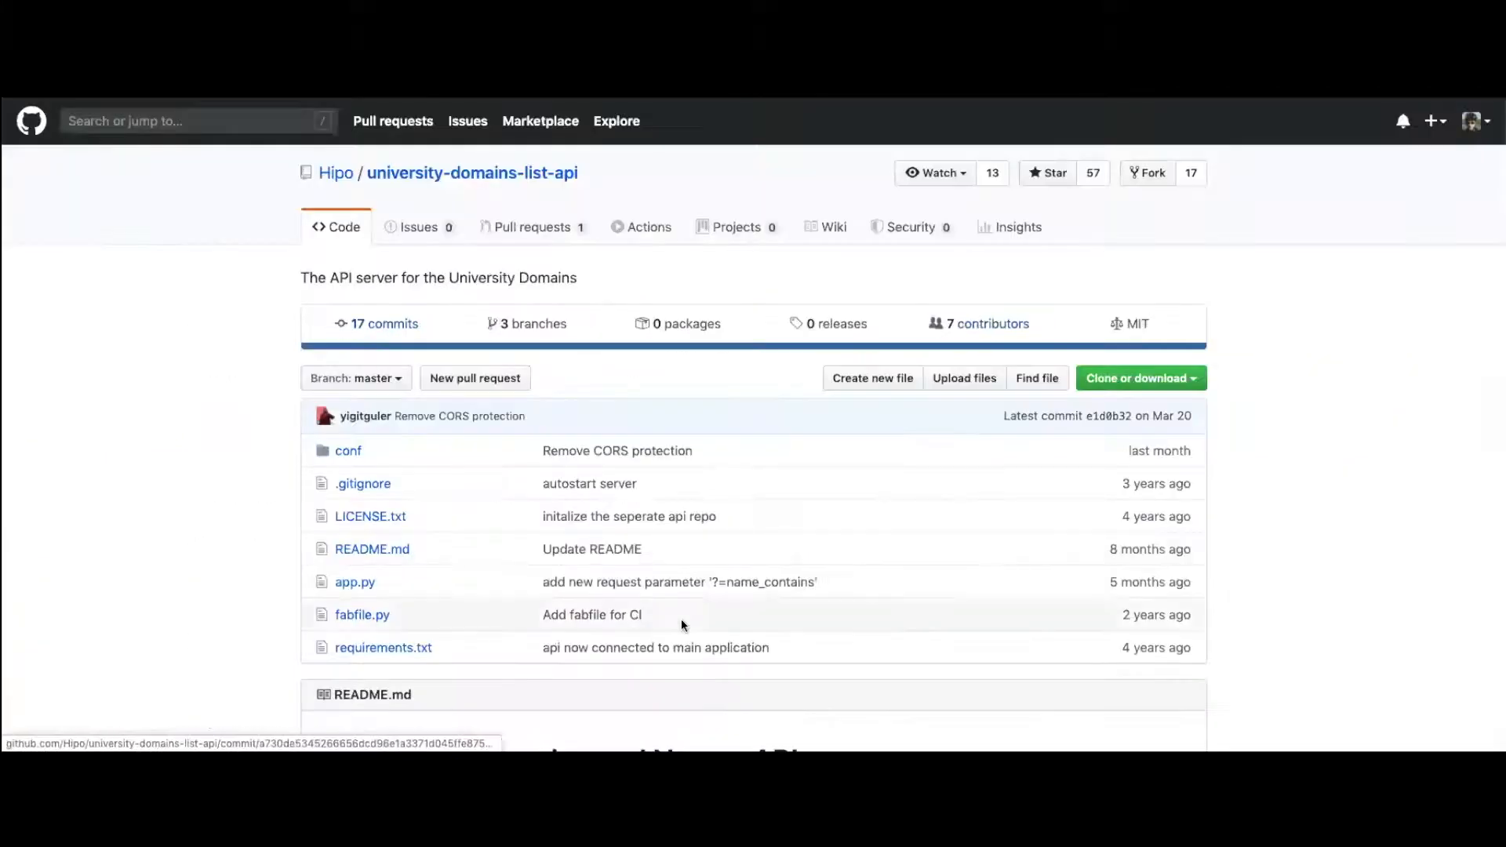
pyautogui.scroll(-6, 681, 619)
pyautogui.scroll(-3, 681, 619)
pyautogui.scroll(8, 681, 619)
pyautogui.scroll(2, 656, 524)
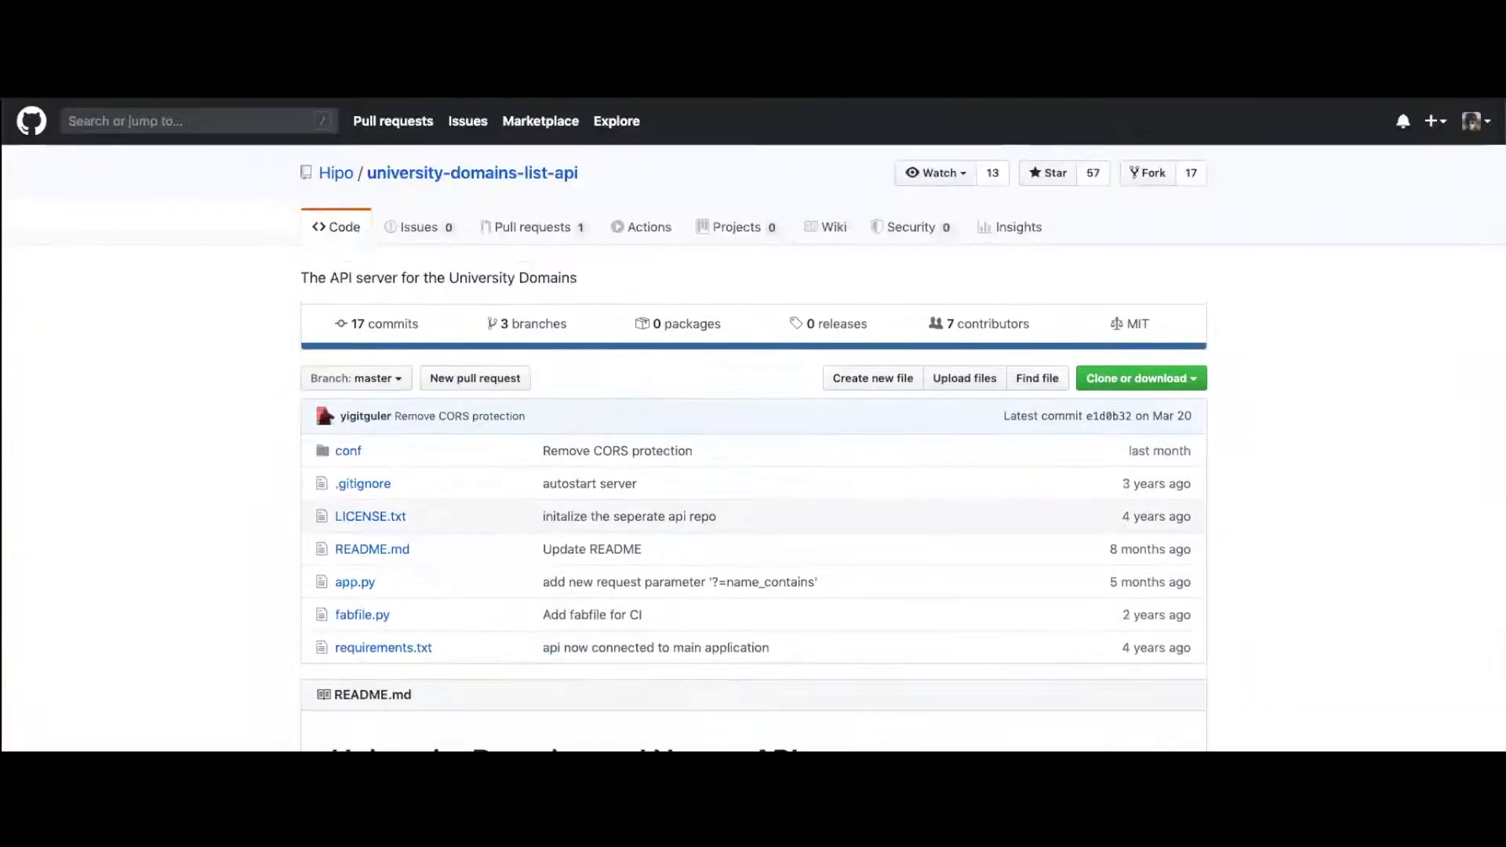
pyautogui.scroll(-15, 753, 424)
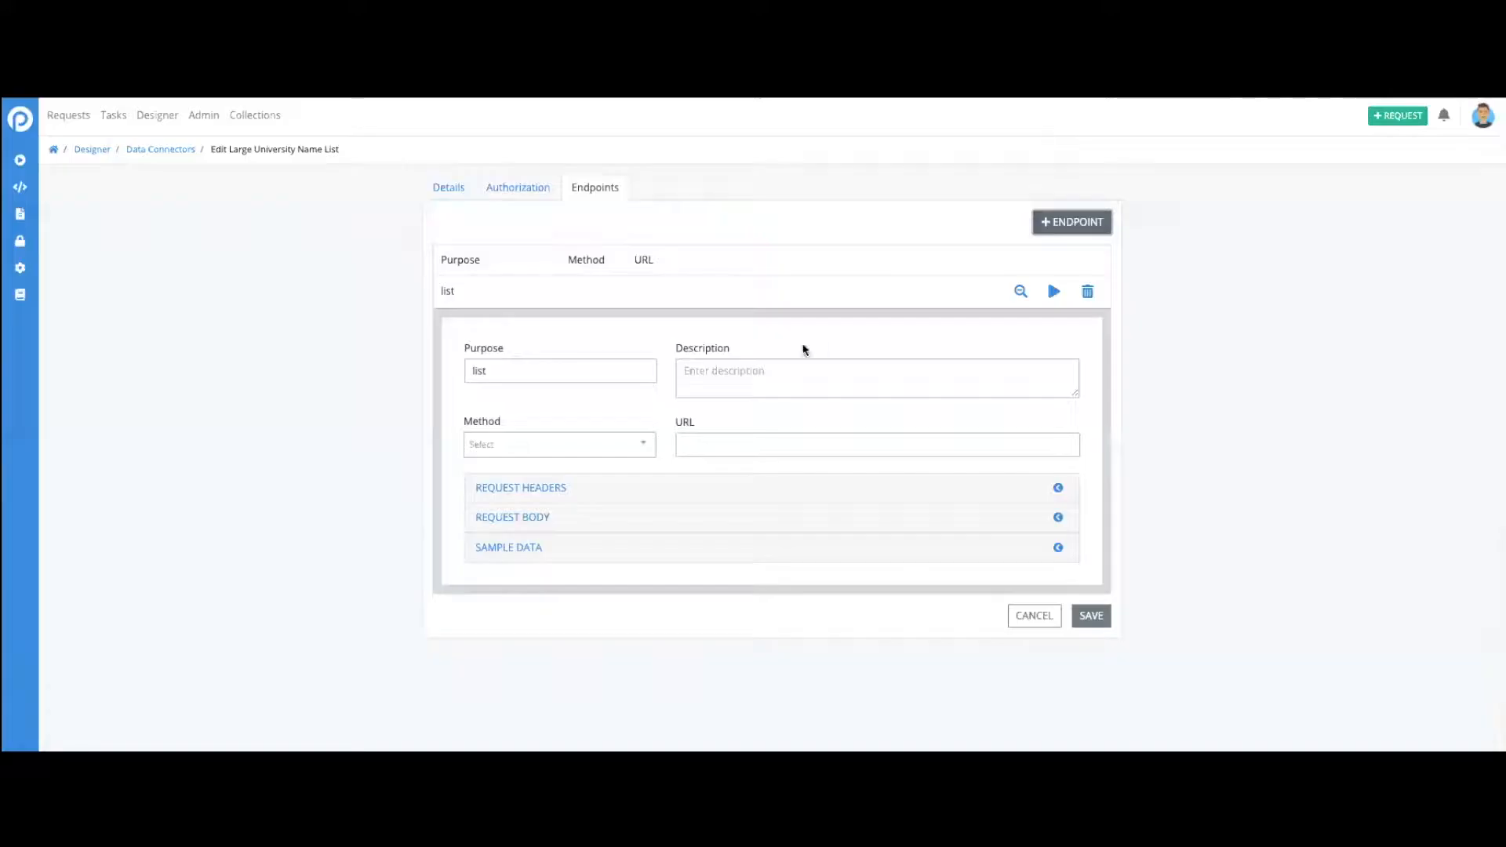
# - Back in the data connector, set the endpoint's purpose to "list universities" and its method to GET
pyautogui.click(640, 445)
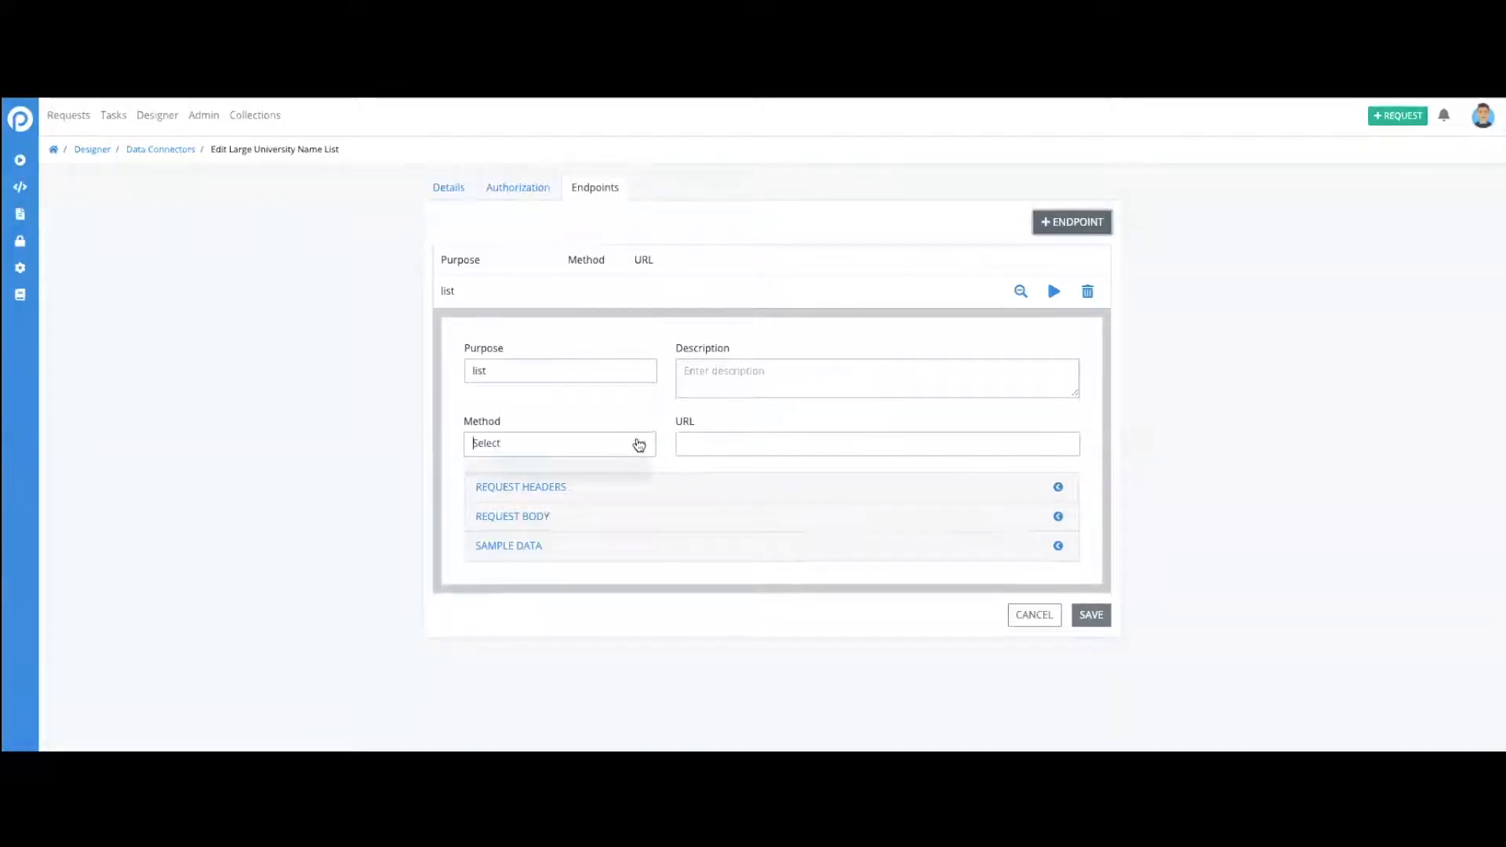
pyautogui.click(611, 373)
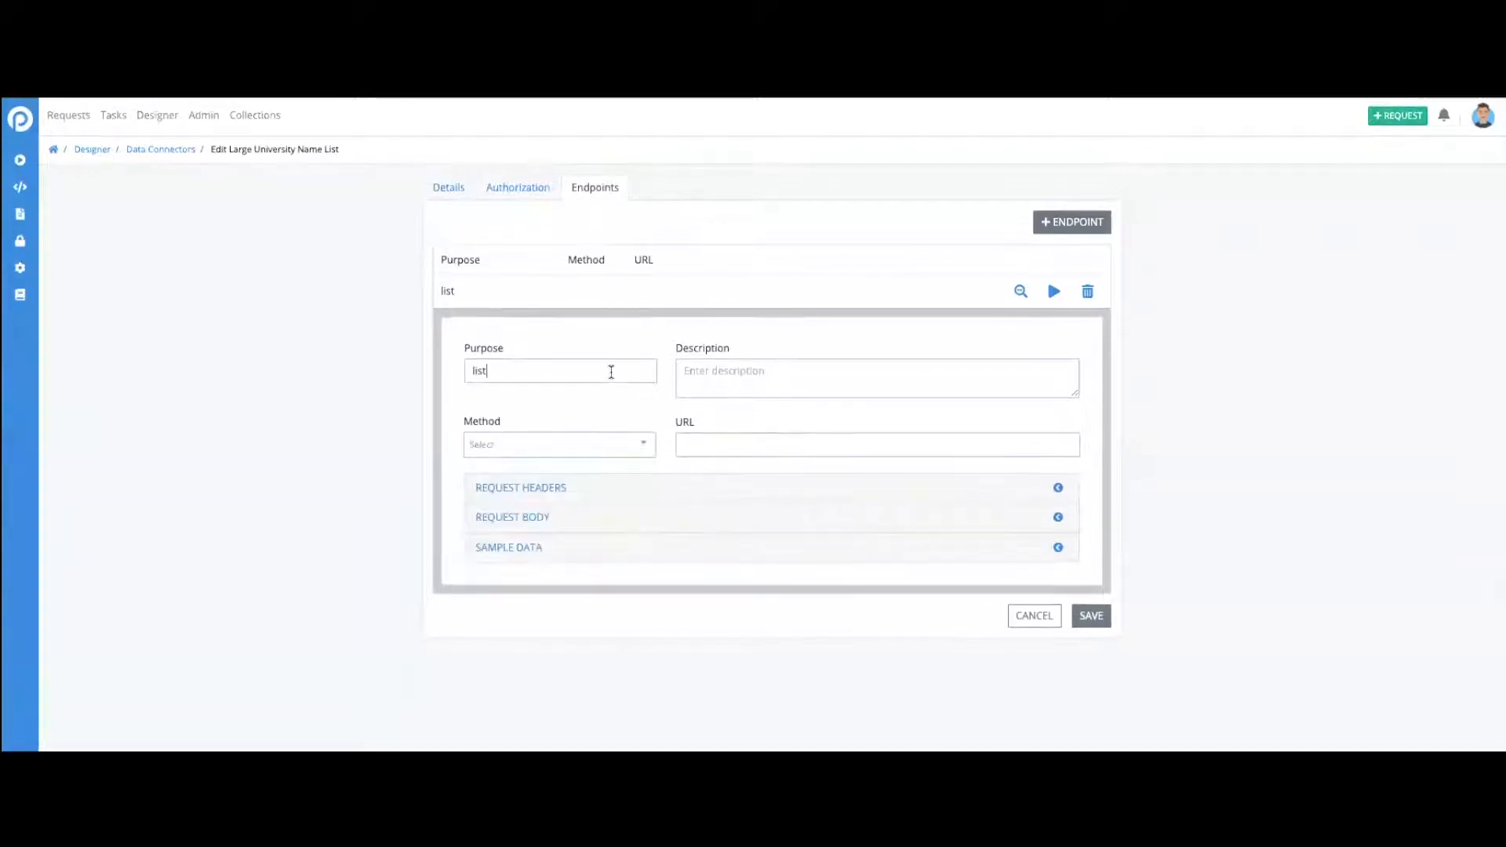
pyautogui.write('universities')
pyautogui.click(625, 452)
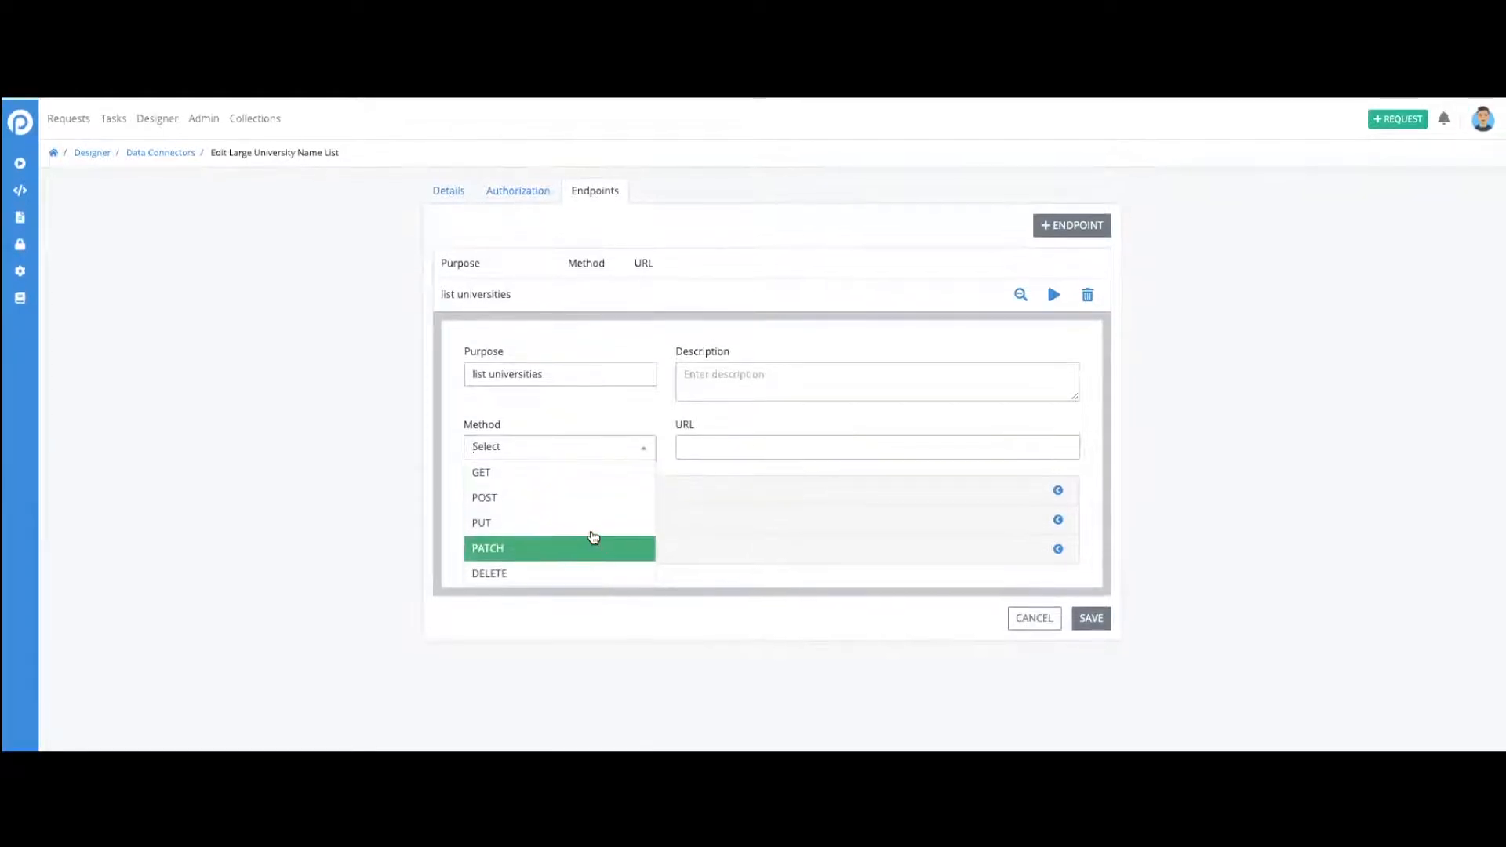
pyautogui.click(572, 469)
pyautogui.click(737, 443)
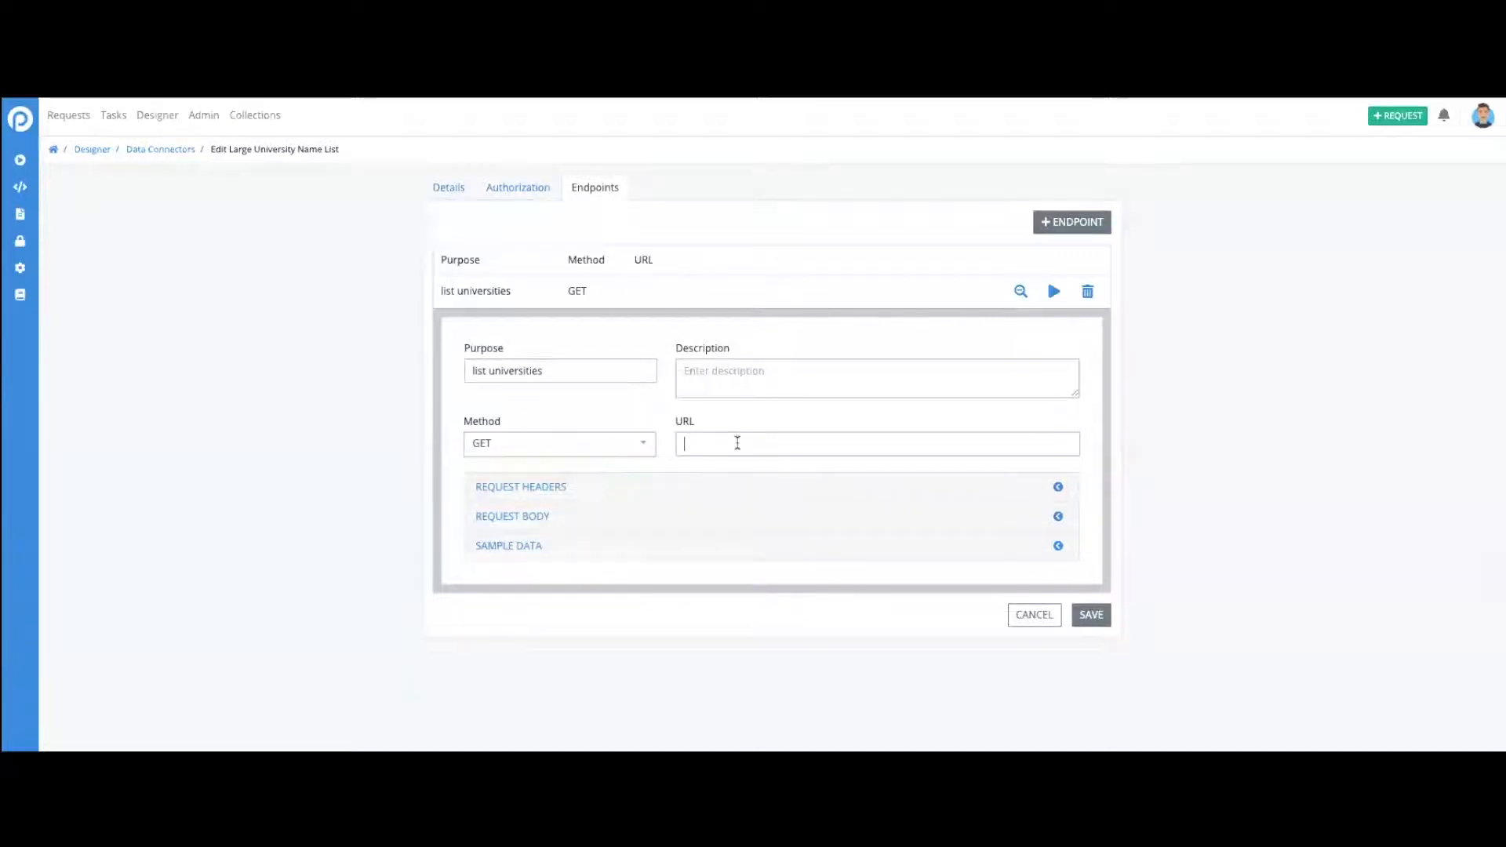
pyautogui.write('http://universities.hipolabs.com/search?')
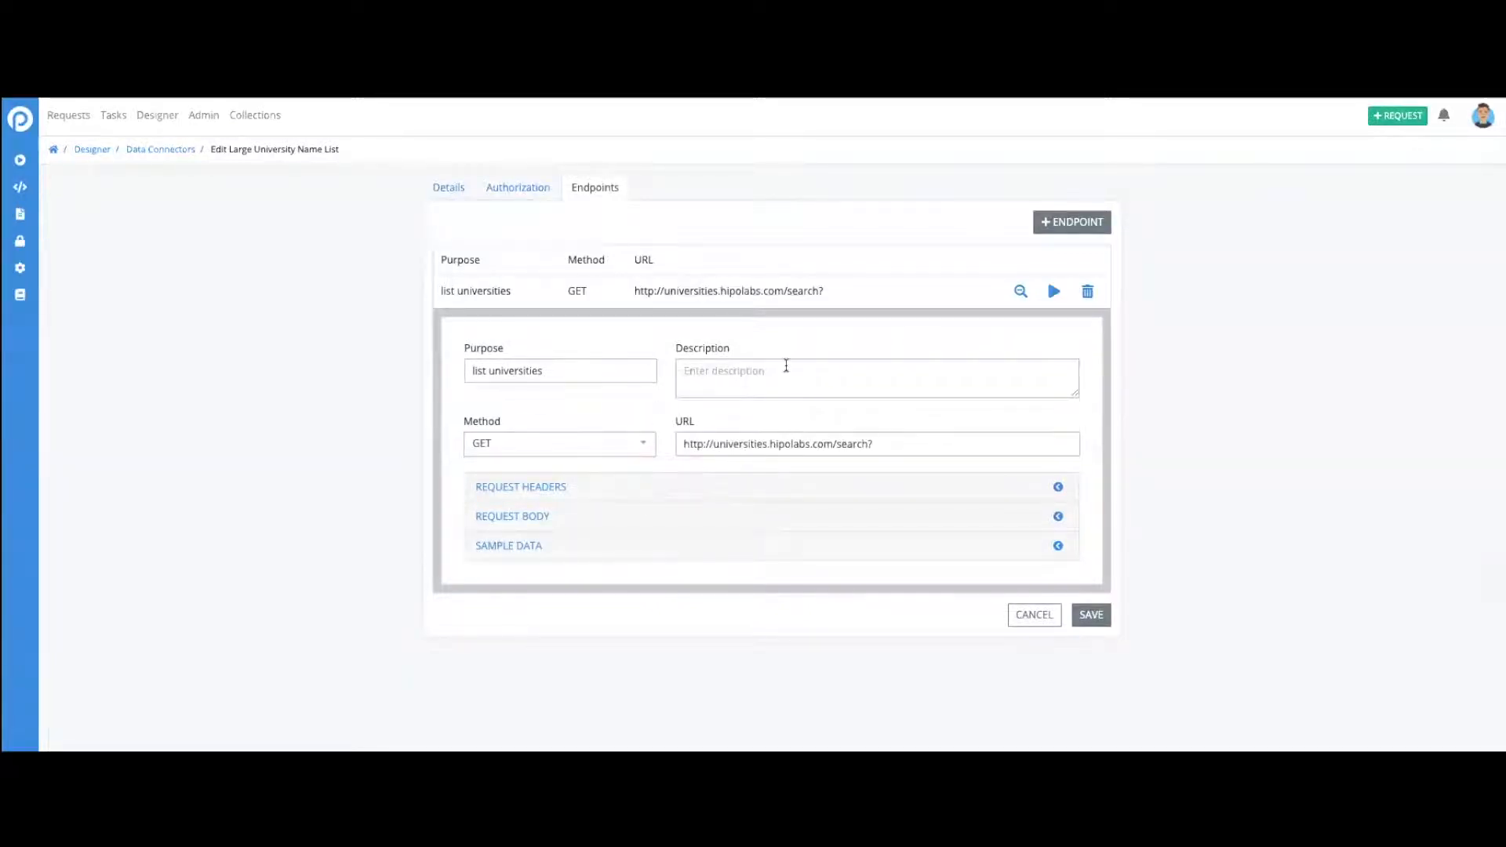
pyautogui.write('Gets list of all universities')
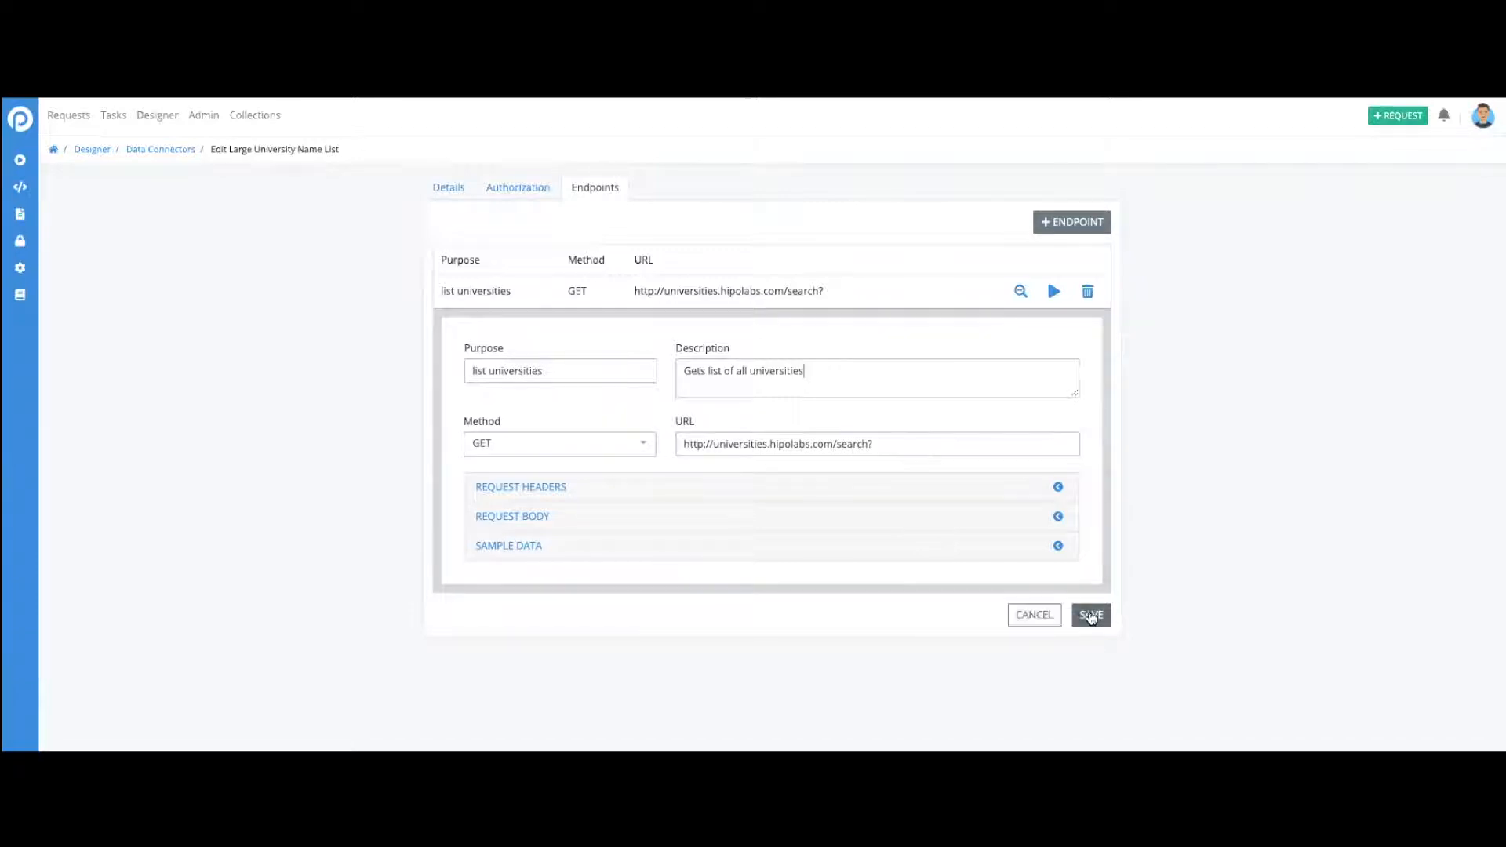
pyautogui.click(1094, 618)
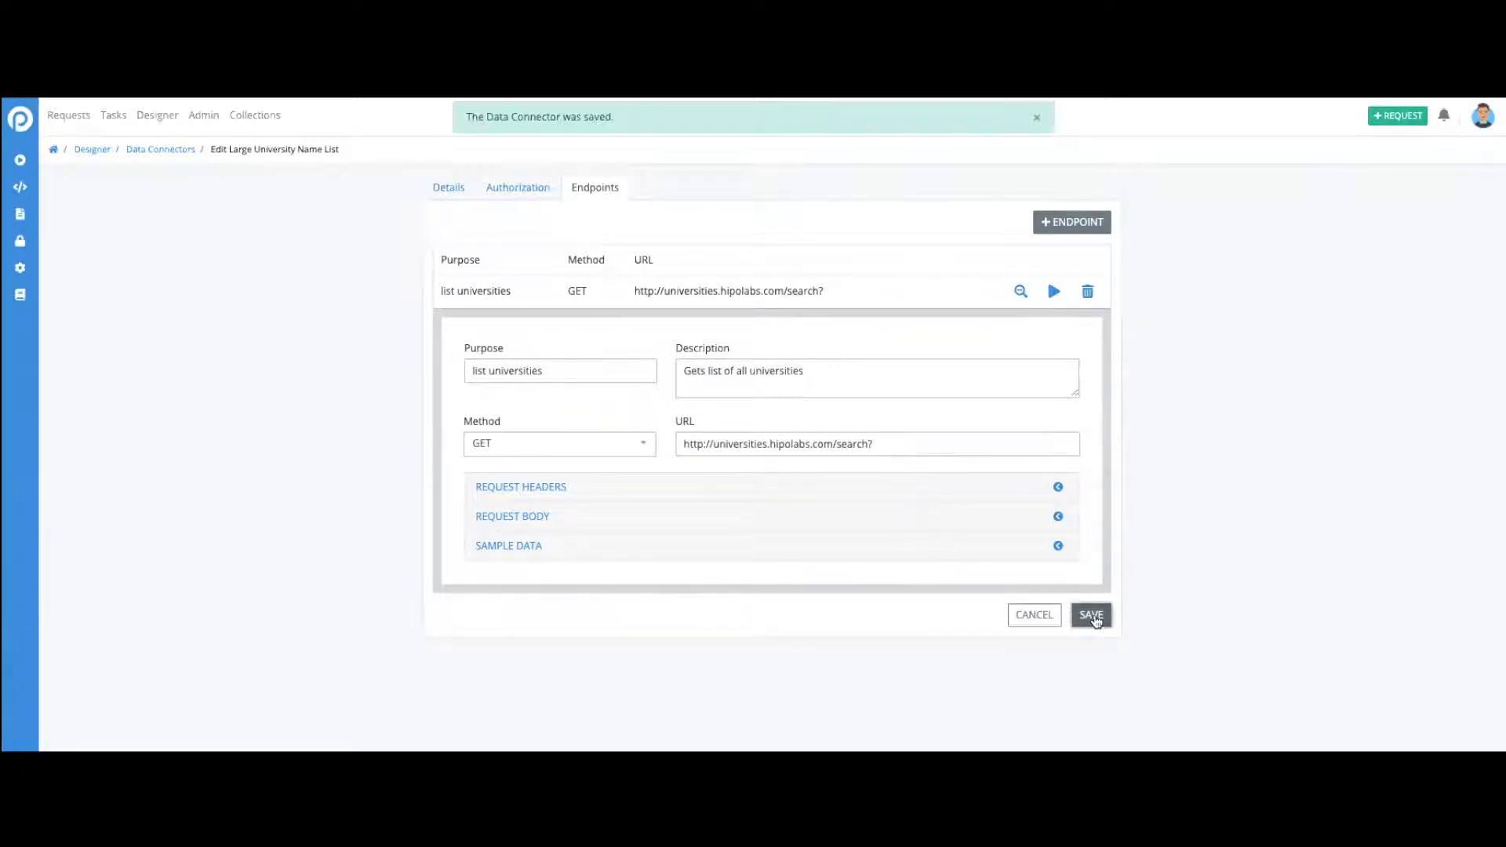
# - Test the list universities endpoint, examine the returned records, close the test result and save the connector
pyautogui.click(1054, 292)
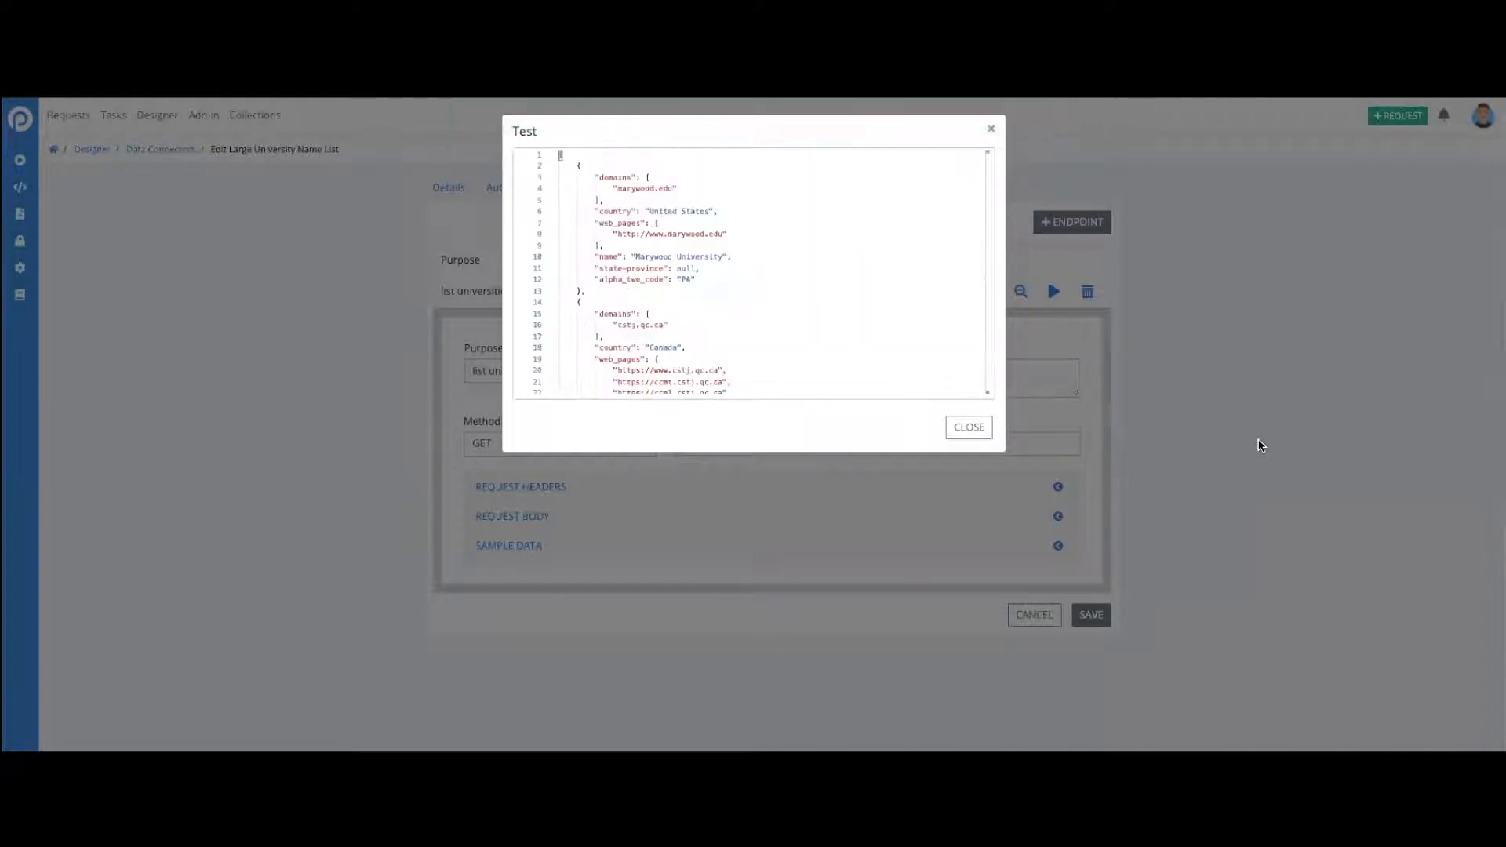
pyautogui.scroll(-1, 854, 353)
pyautogui.scroll(-20, 853, 352)
pyautogui.scroll(-3, 854, 352)
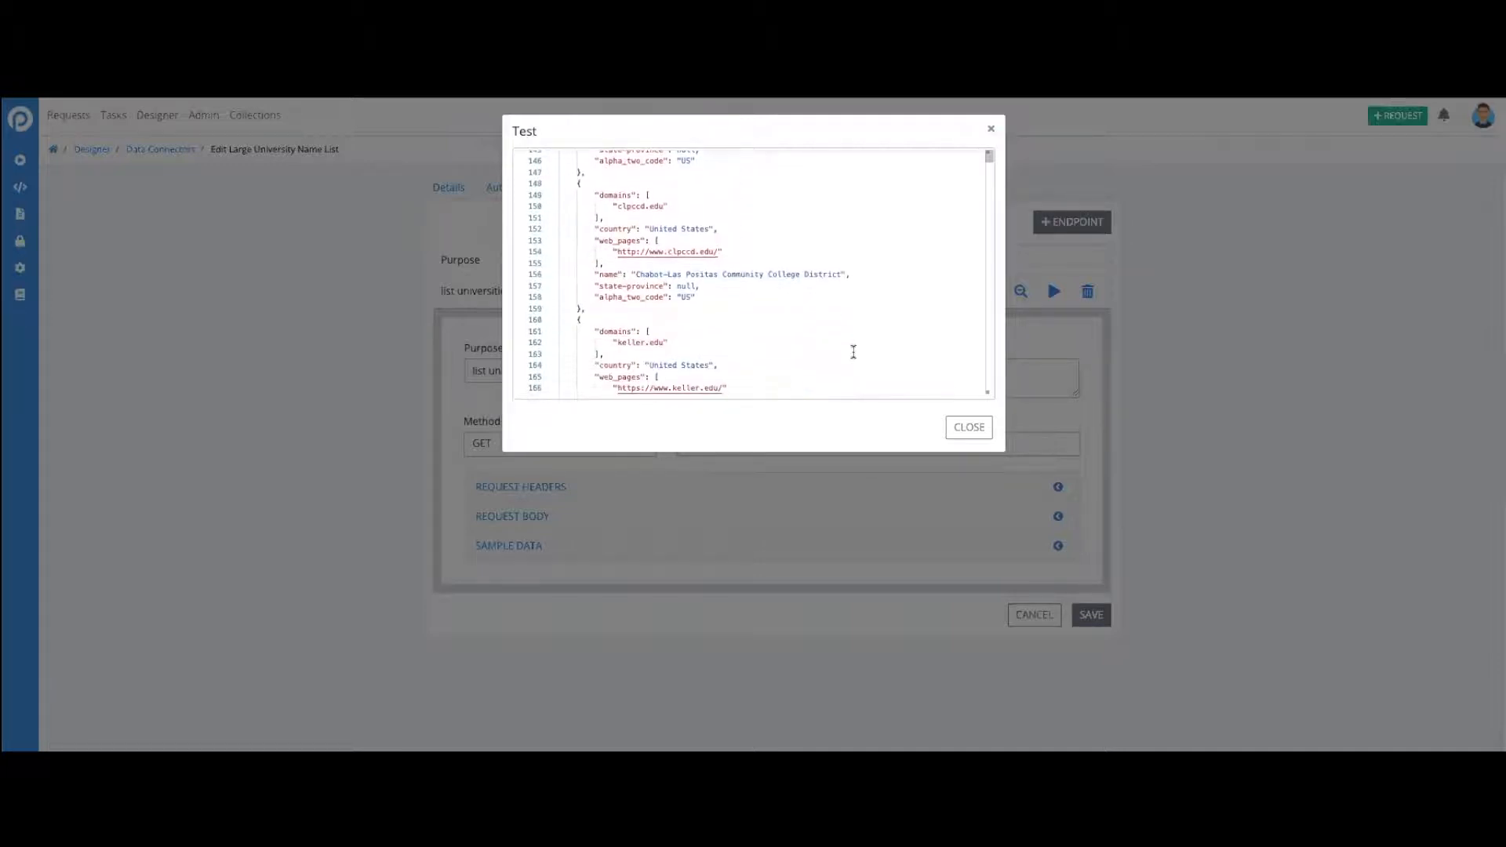
pyautogui.scroll(1, 854, 353)
pyautogui.scroll(-2, 854, 352)
pyautogui.scroll(3, 854, 352)
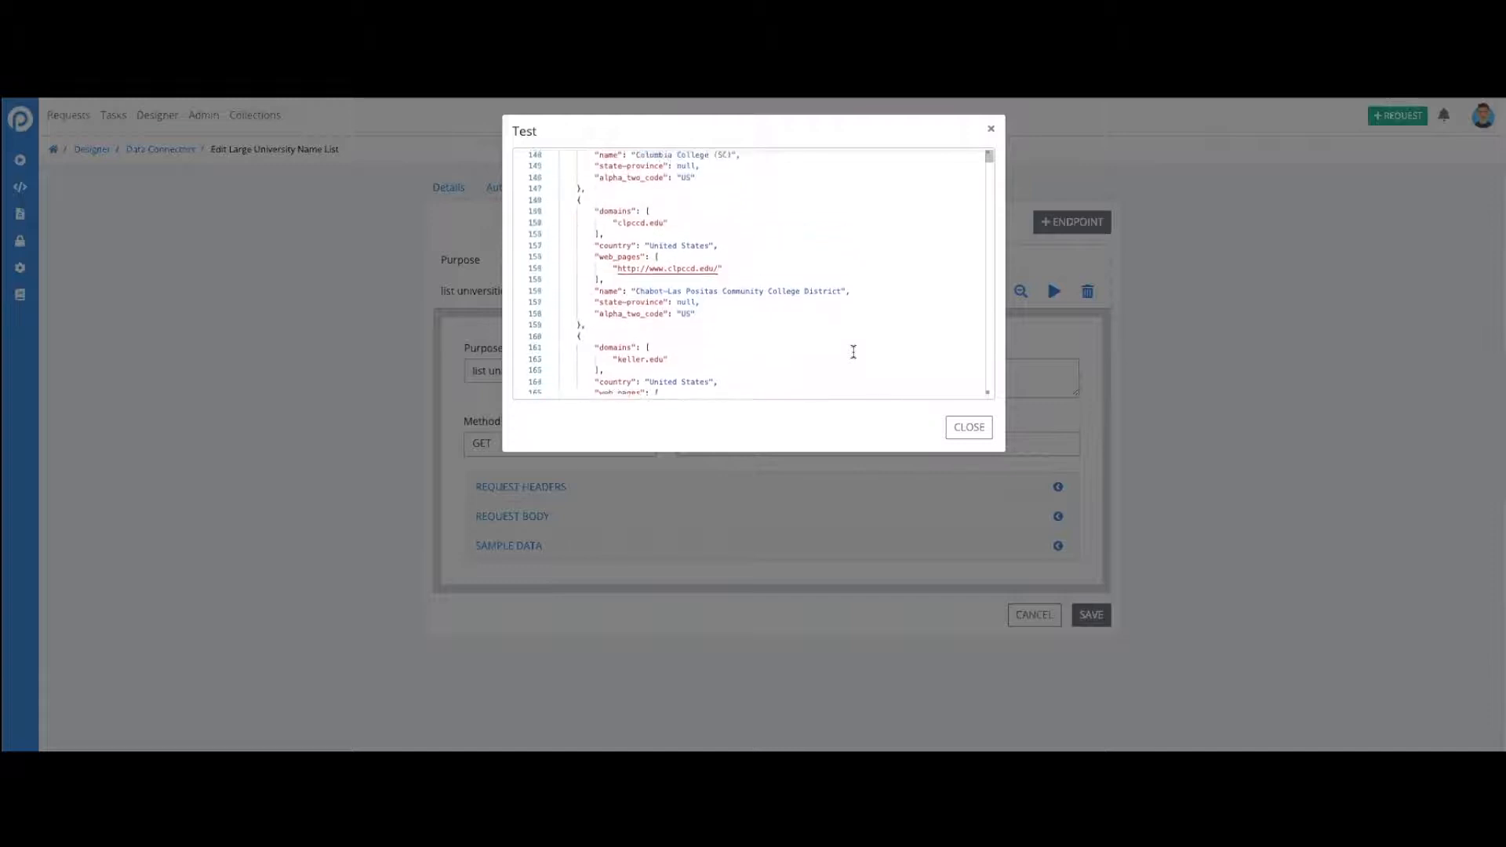
pyautogui.scroll(-5, 854, 352)
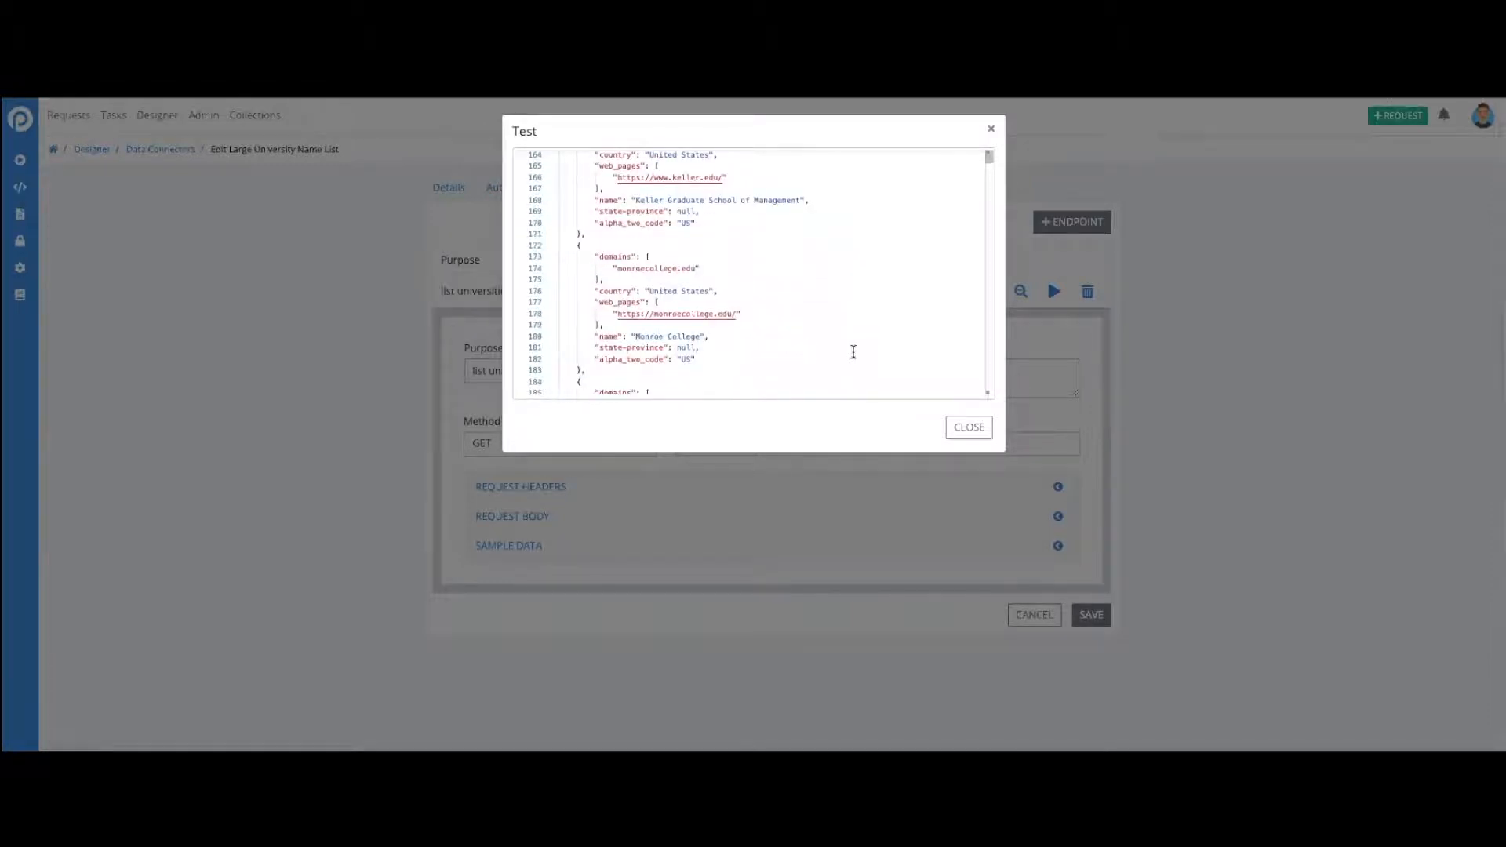
pyautogui.scroll(2, 854, 352)
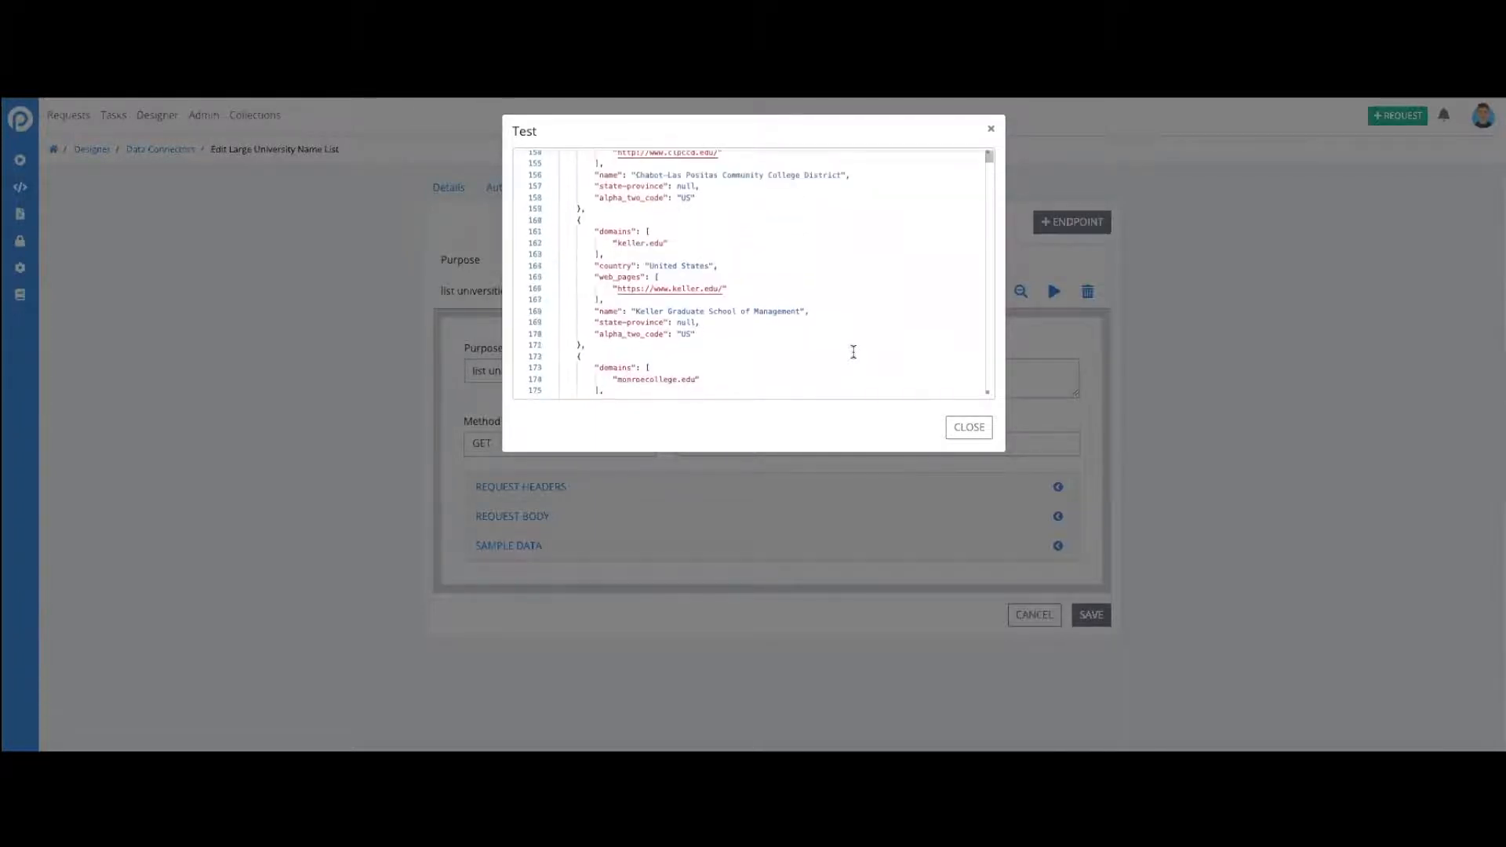
pyautogui.click(973, 429)
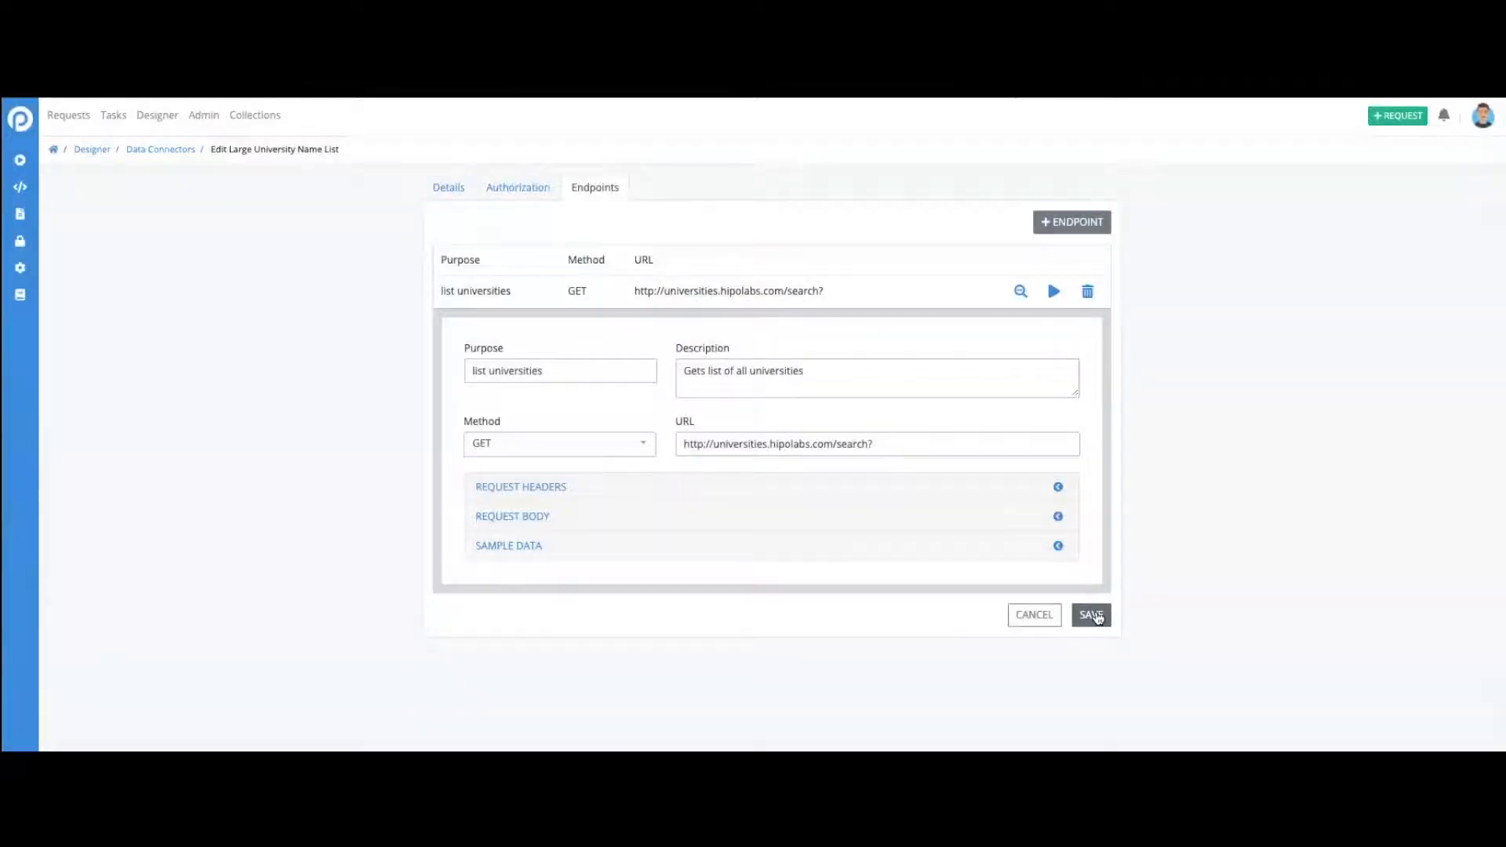
pyautogui.click(1095, 616)
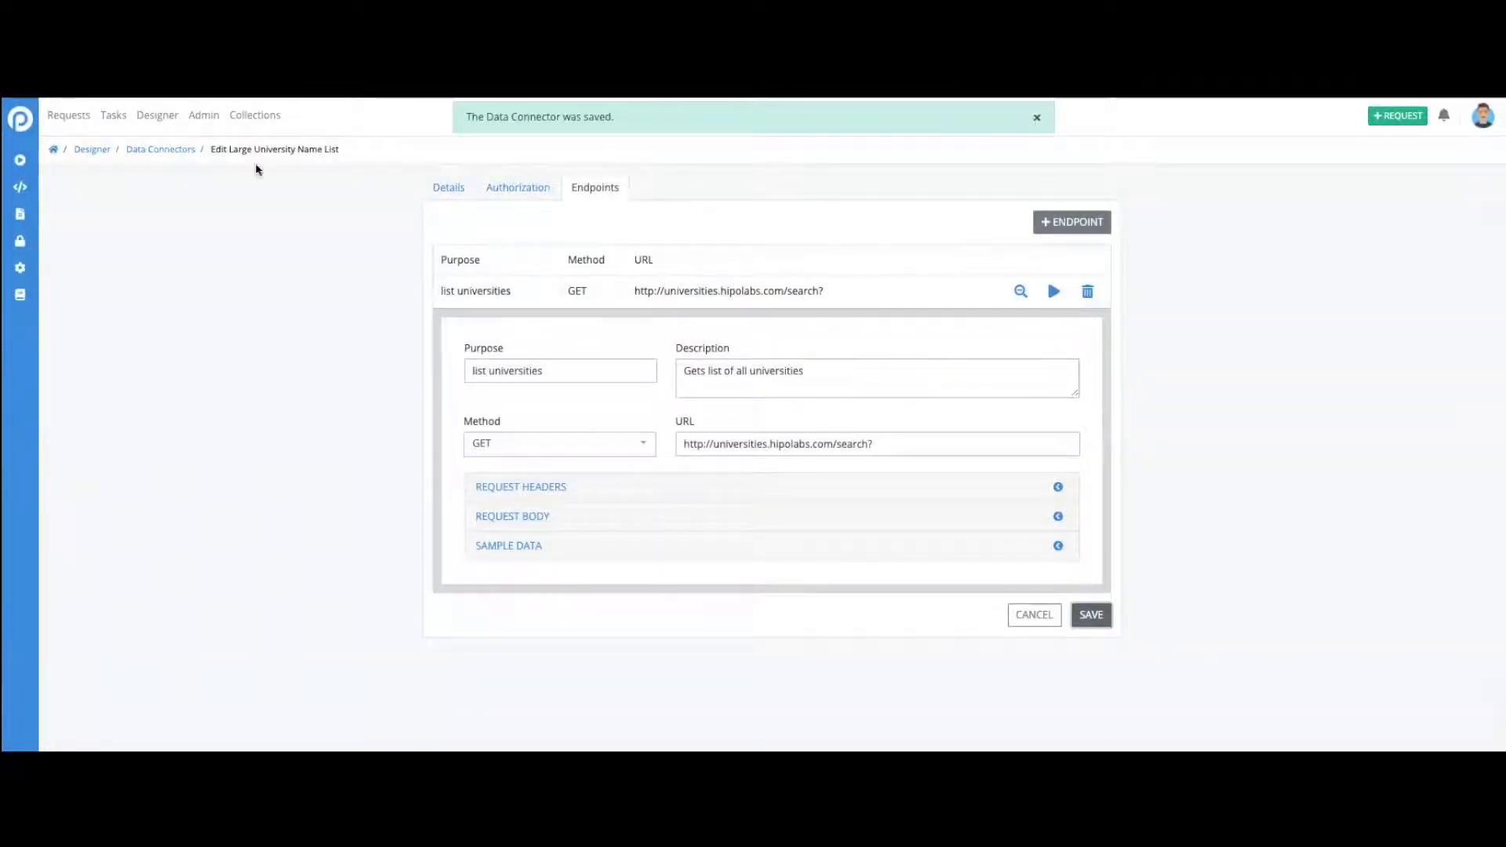
# - Start a new process in the Designer and name it "Get names of universities"
pyautogui.click(167, 117)
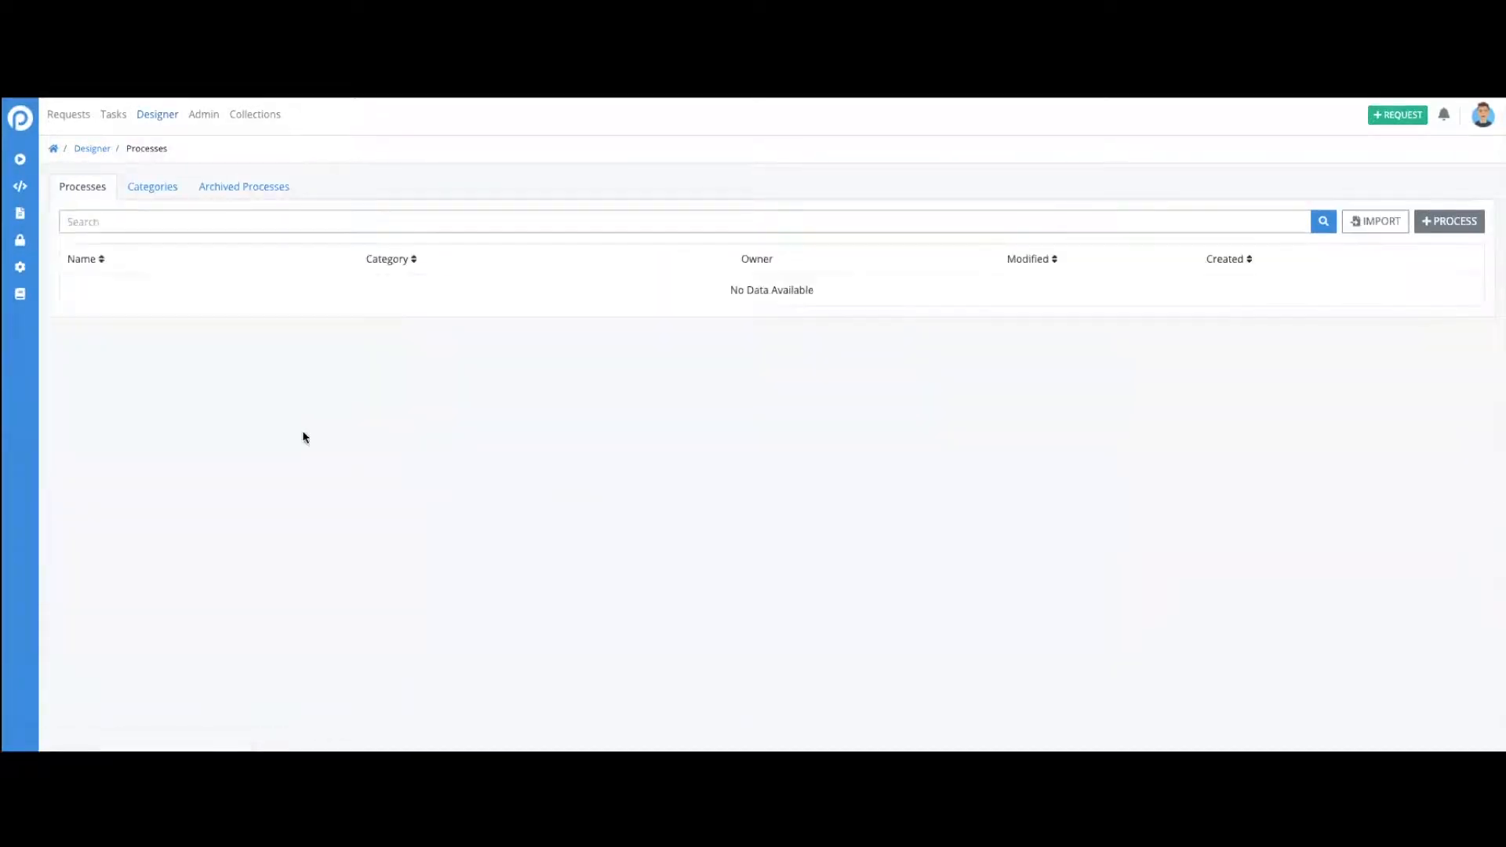
pyautogui.click(1420, 227)
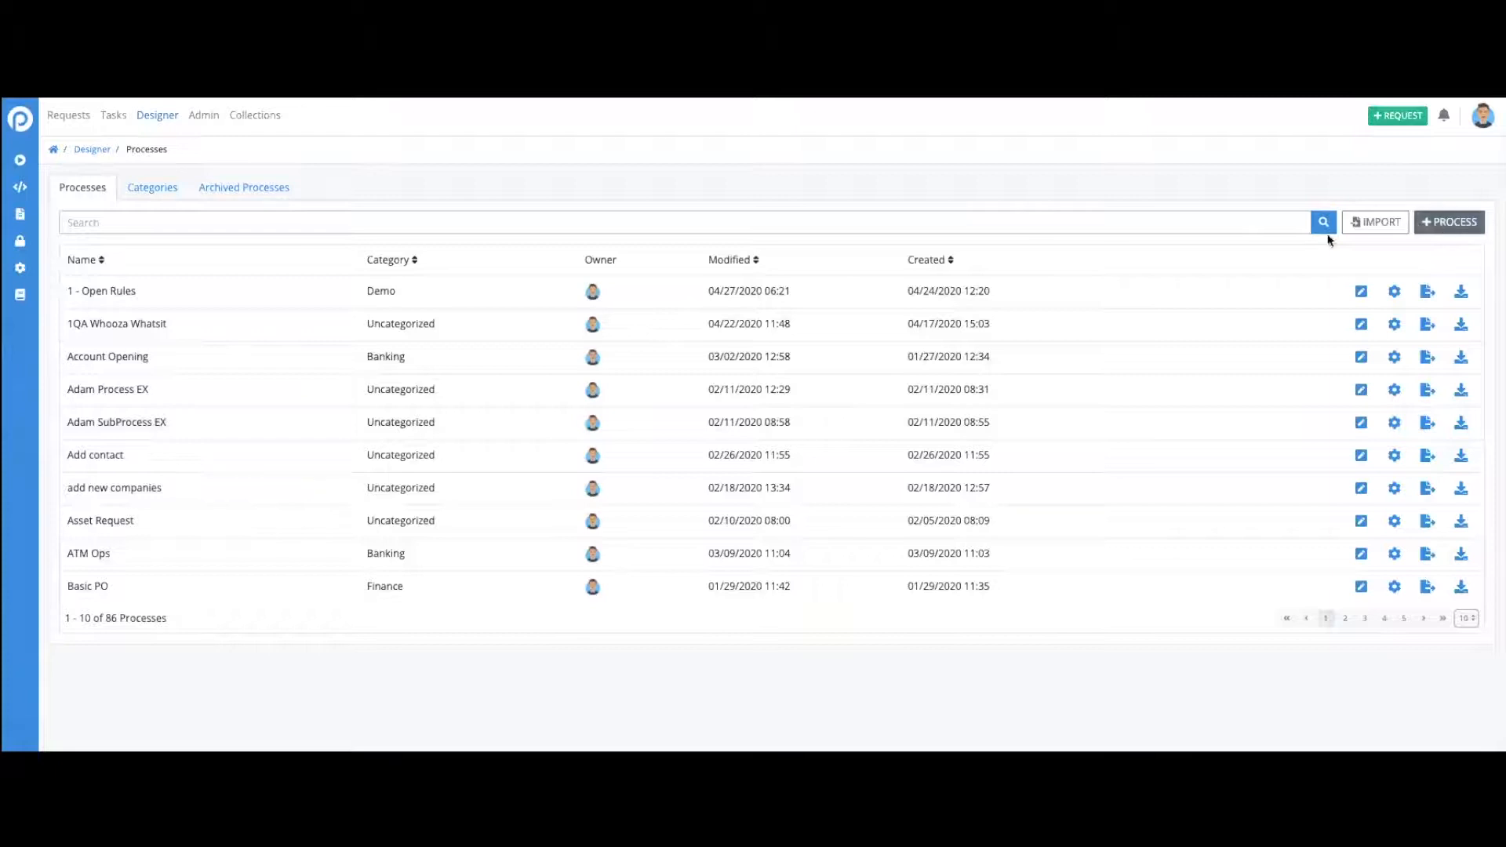
pyautogui.click(748, 319)
pyautogui.write('Get names ')
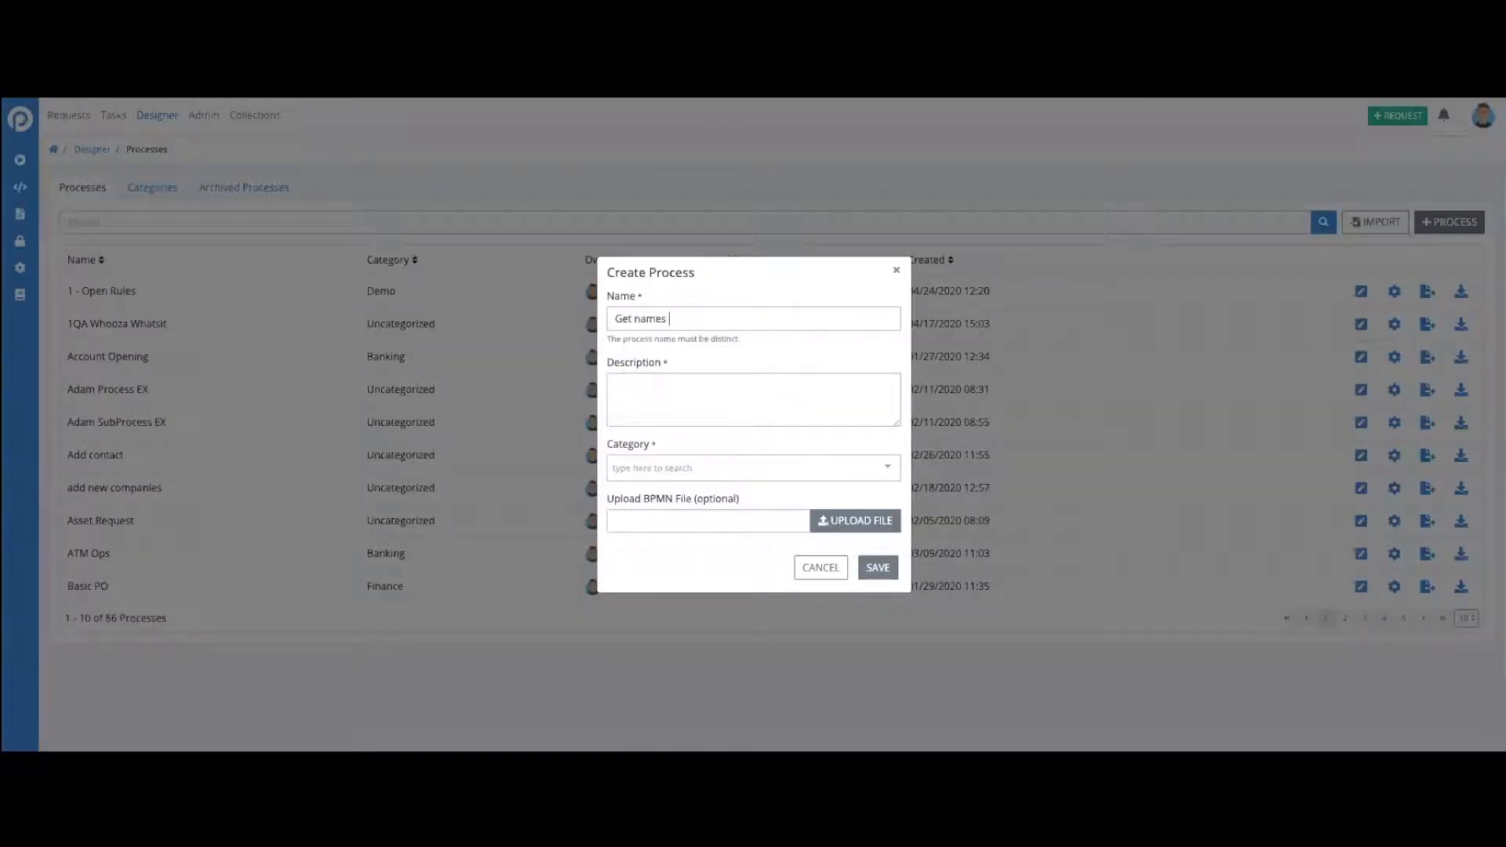
pyautogui.write('of universities')
# - Enter "List names of universities" as the new process's description
pyautogui.press('Tab')
pyautogui.write('LIst')
pyautogui.press('BackSpace')
pyautogui.press('BackSpace')
pyautogui.write('ist names of univer')
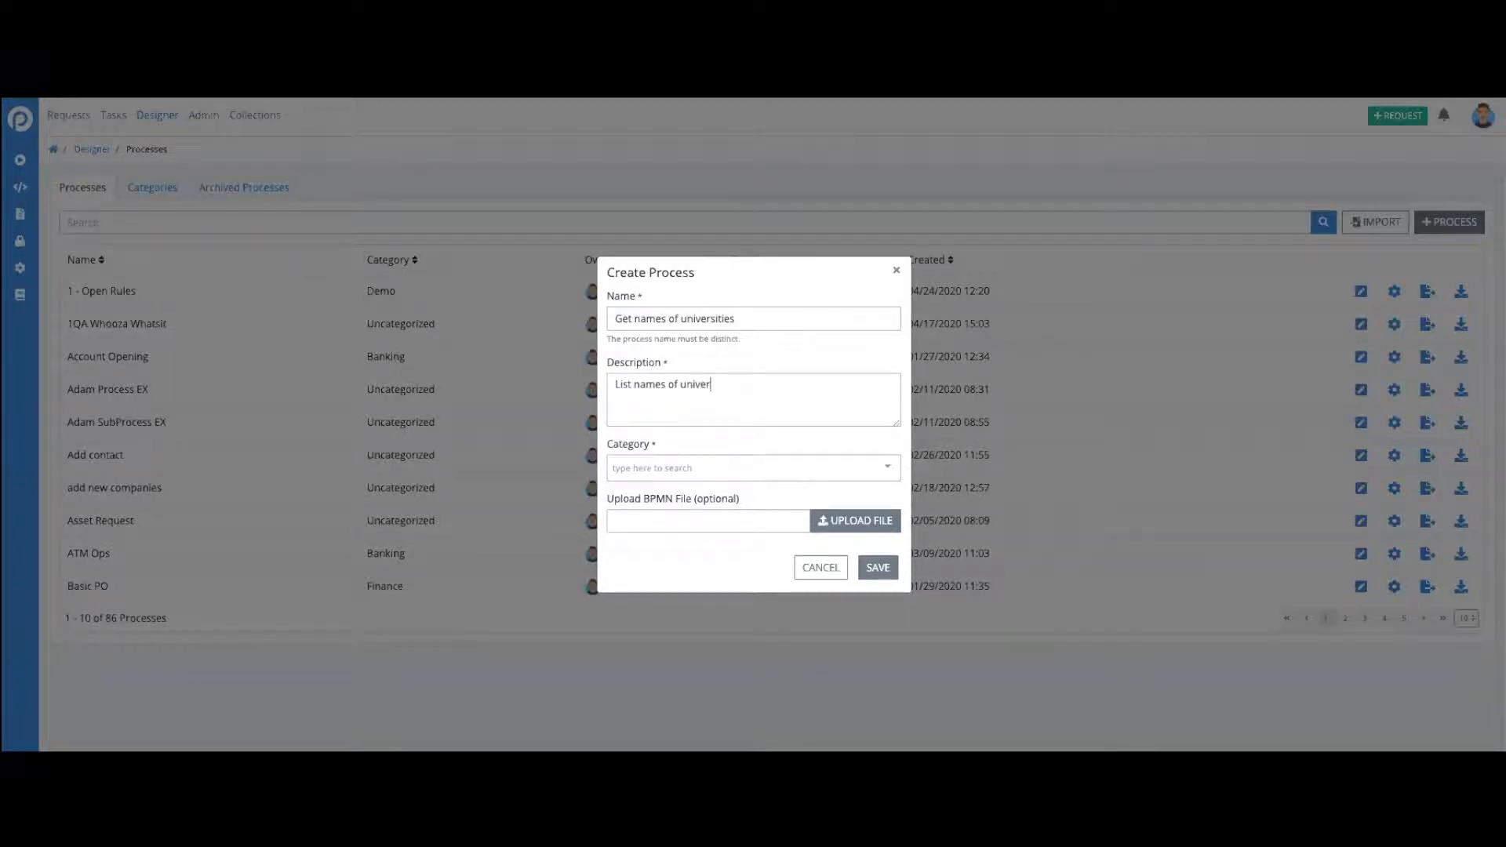
pyautogui.write('sities')
# - Assign the Uncategorized category to the new process and save it
pyautogui.click(775, 467)
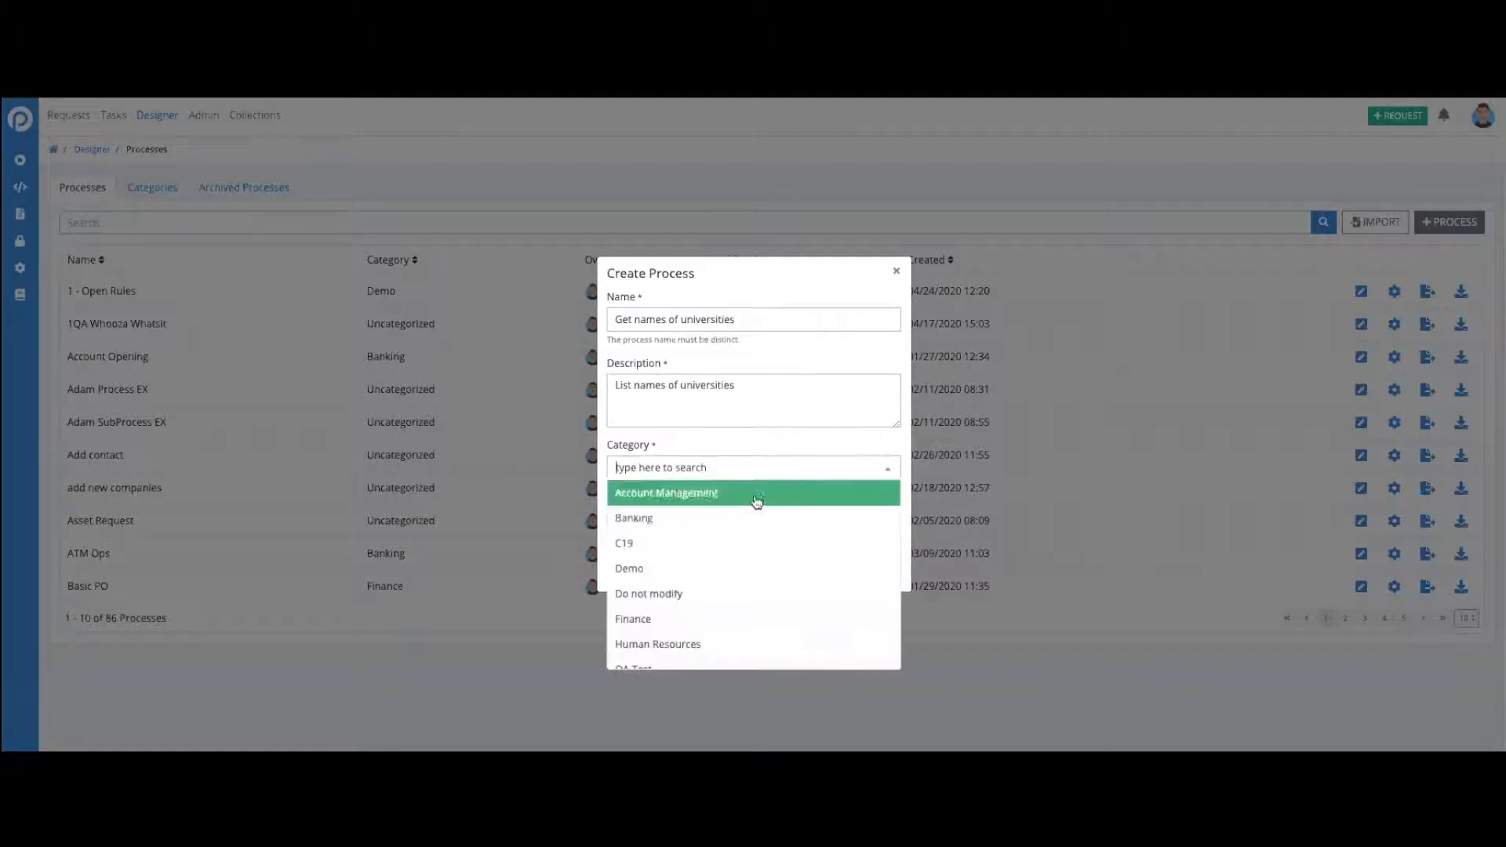
pyautogui.scroll(-1, 746, 581)
pyautogui.scroll(-1, 753, 592)
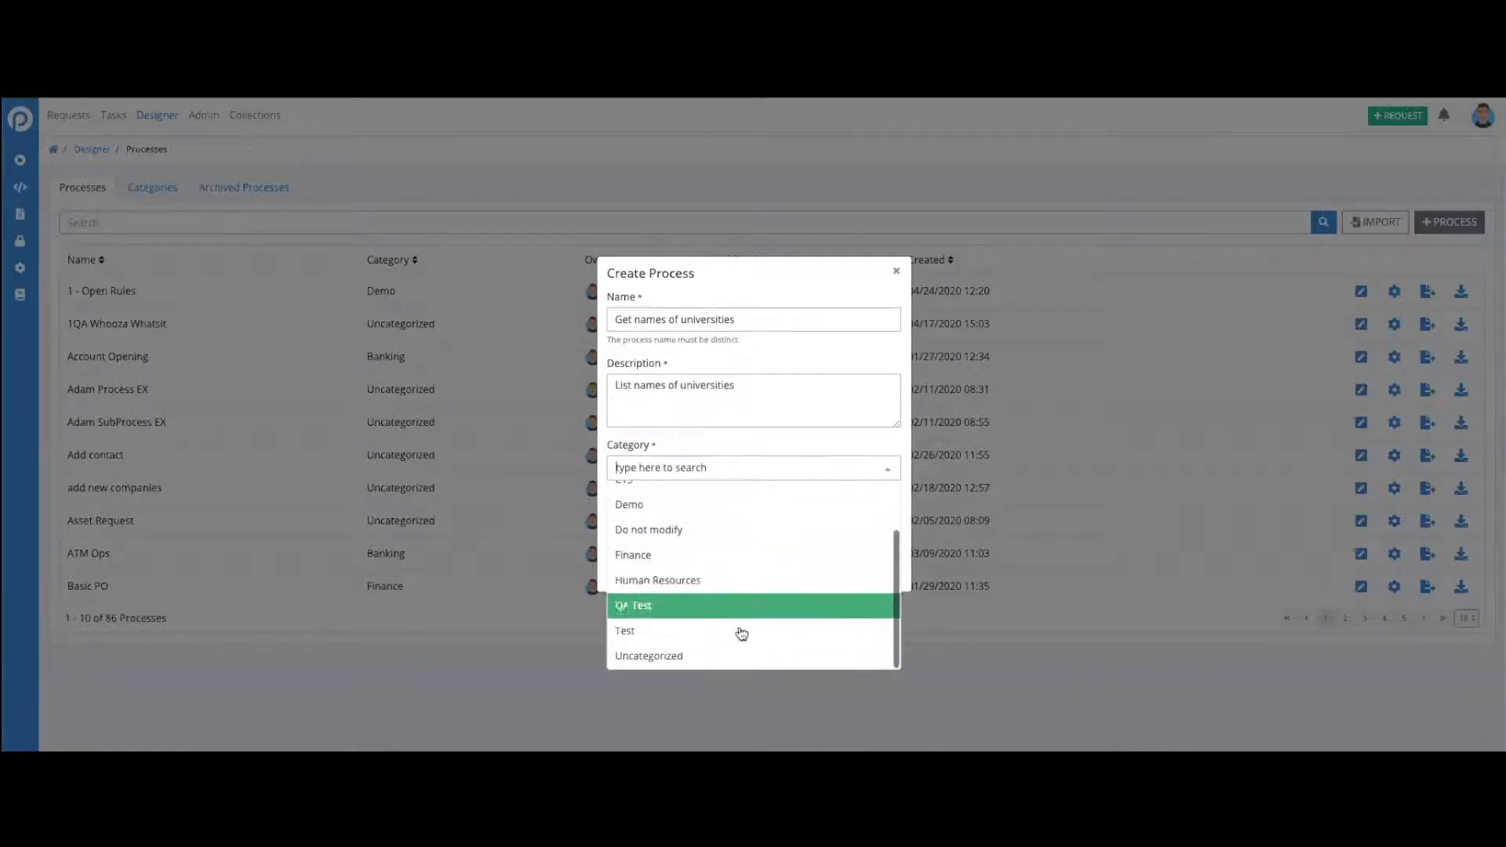
pyautogui.click(732, 656)
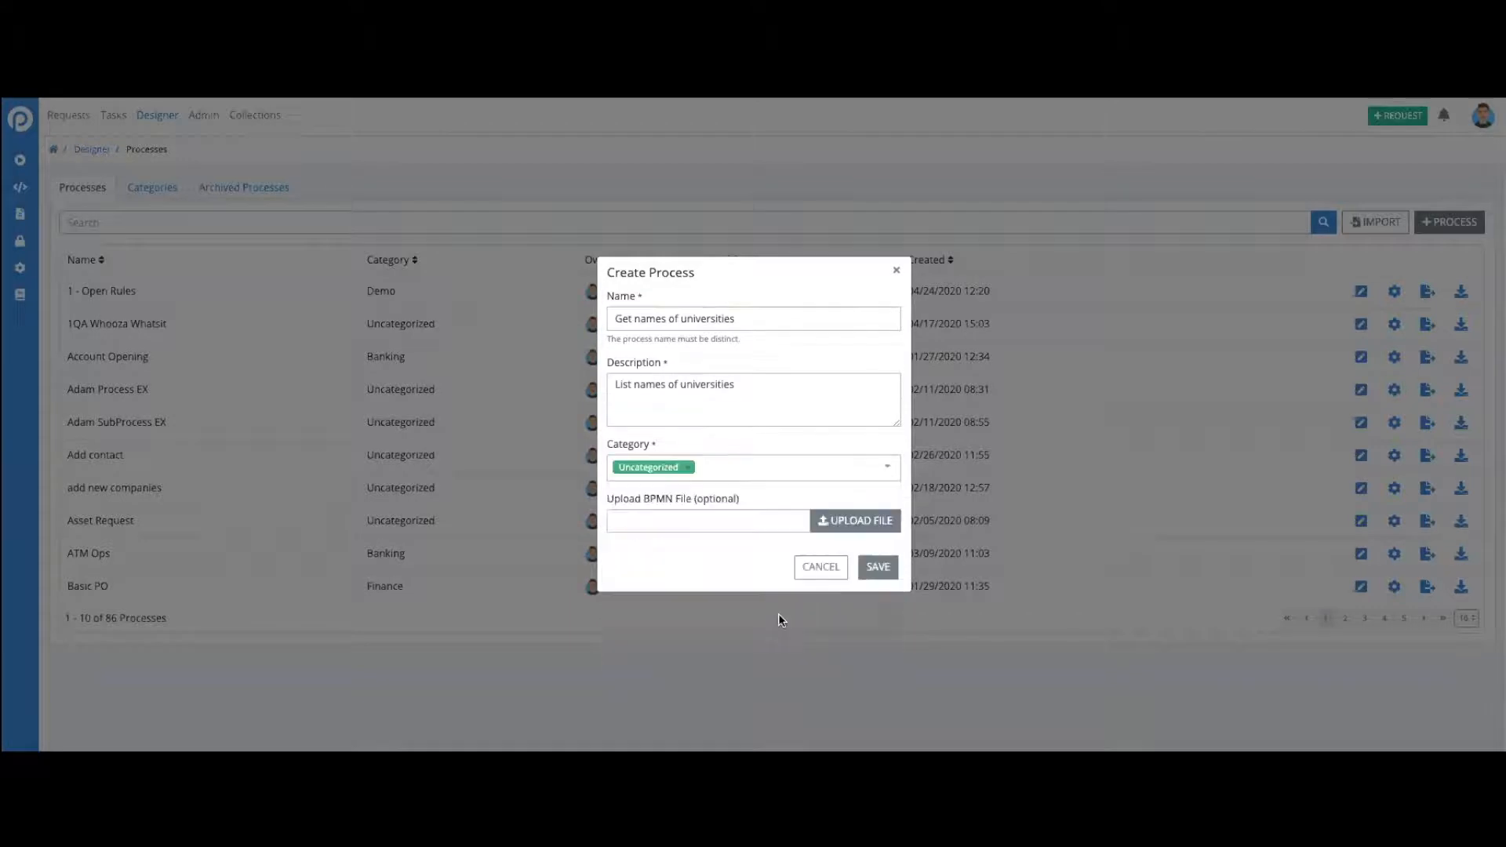
pyautogui.click(878, 569)
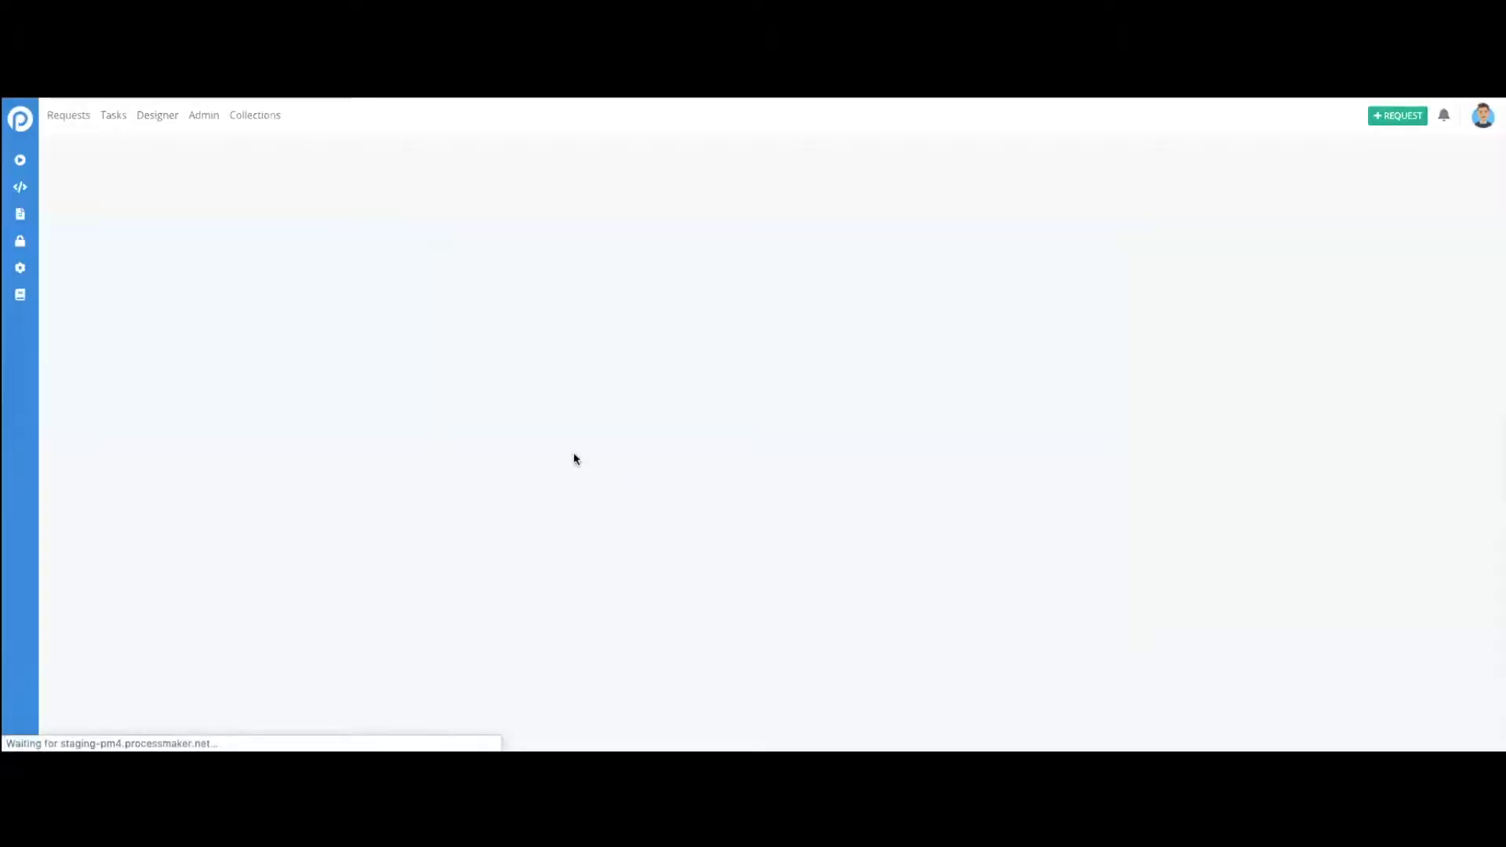
# - Place a plain Start Event on the process canvas and a Form Task to its right
pyautogui.moveTo(59, 195); pyautogui.dragTo(236, 298)
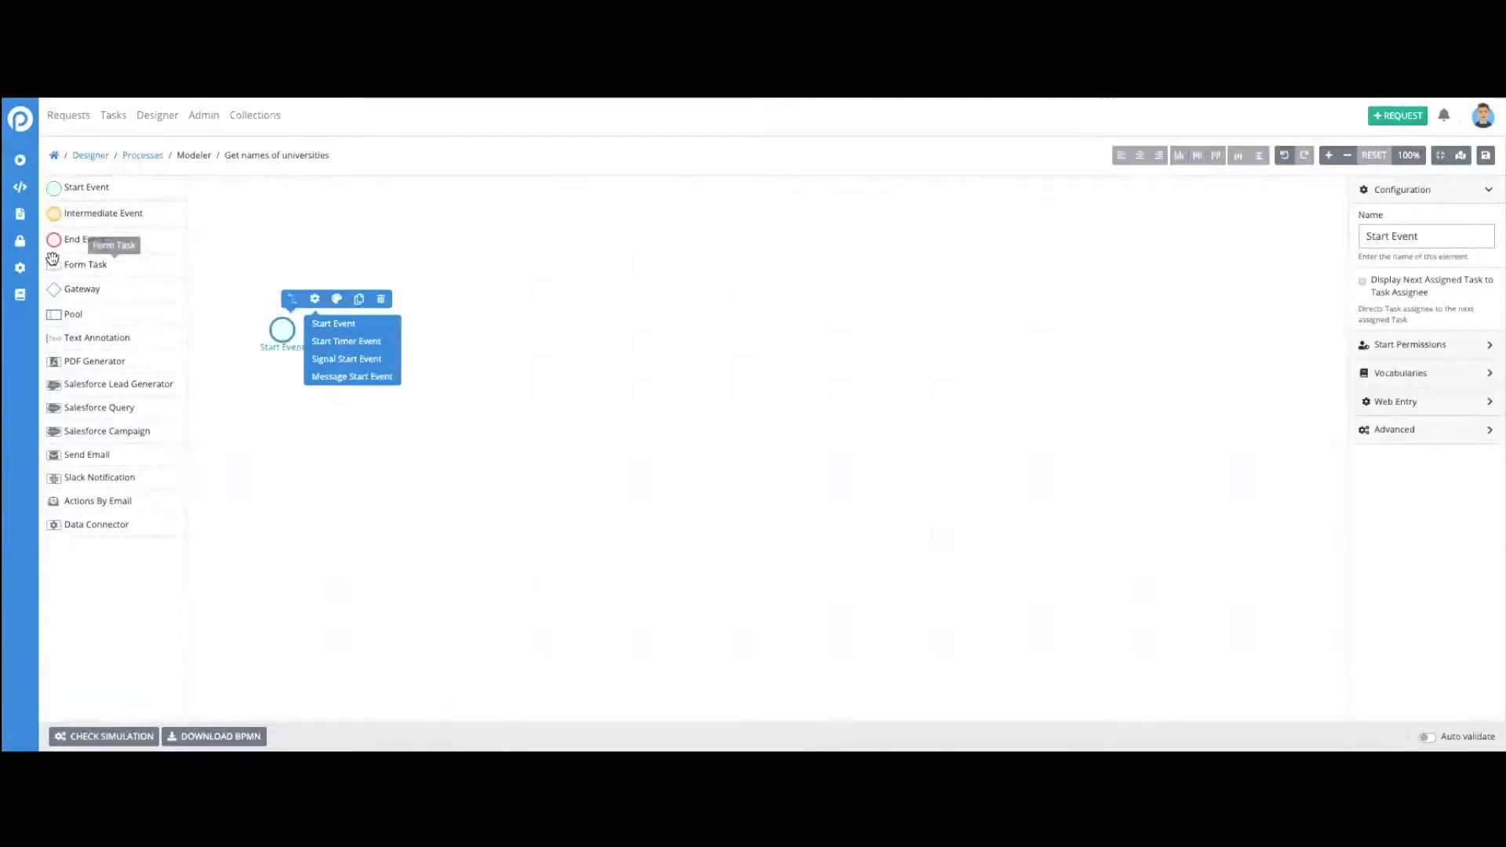
pyautogui.click(330, 325)
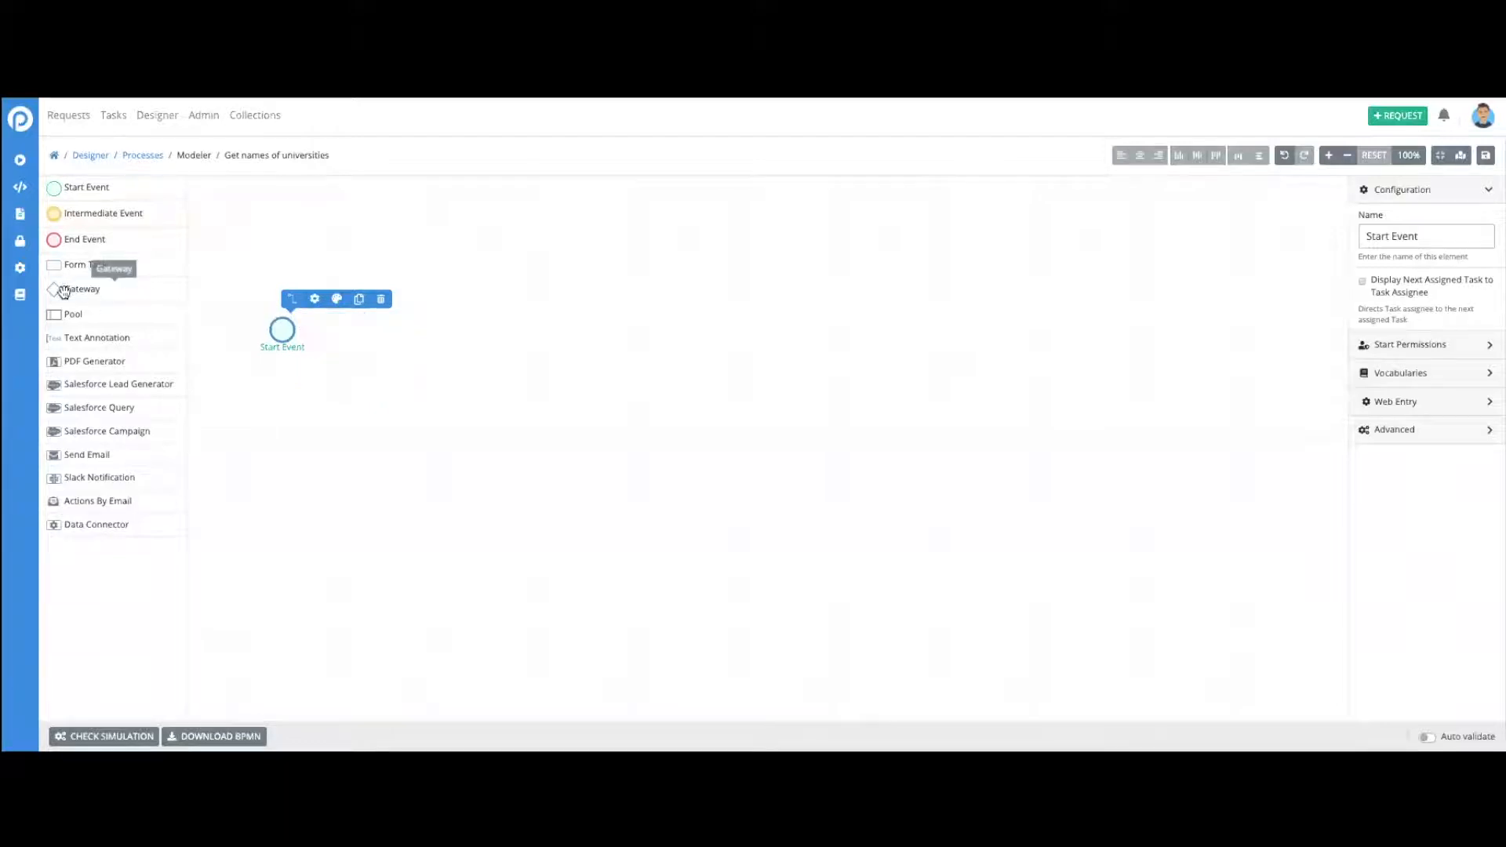
pyautogui.moveTo(78, 265); pyautogui.dragTo(412, 327)
# - Try to connect the Start Event to the Form Task with a sequence flow
pyautogui.click(285, 328)
pyautogui.click(292, 305)
pyautogui.click(439, 351)
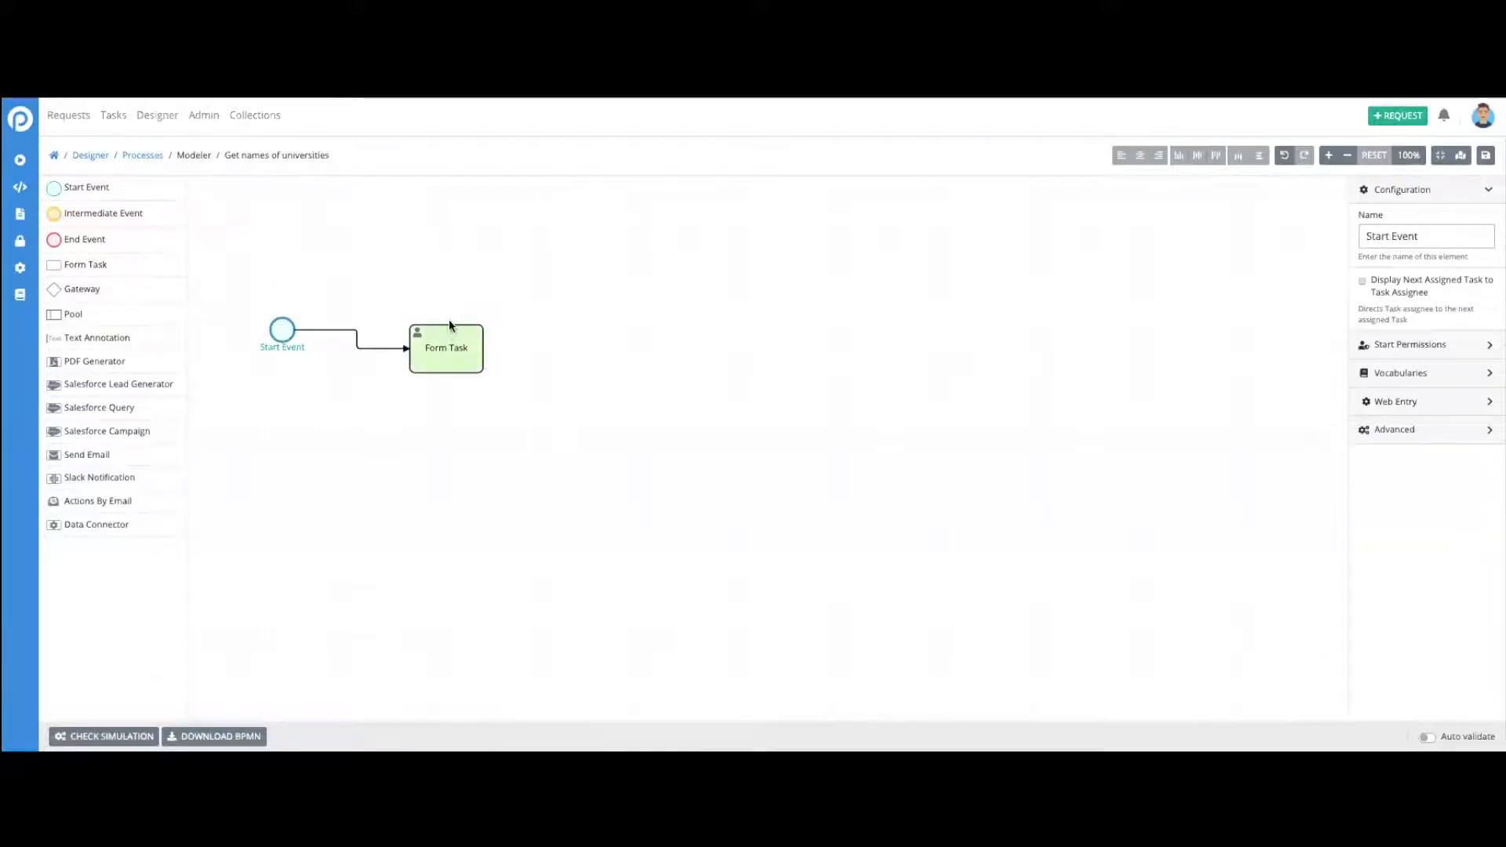
pyautogui.click(517, 298)
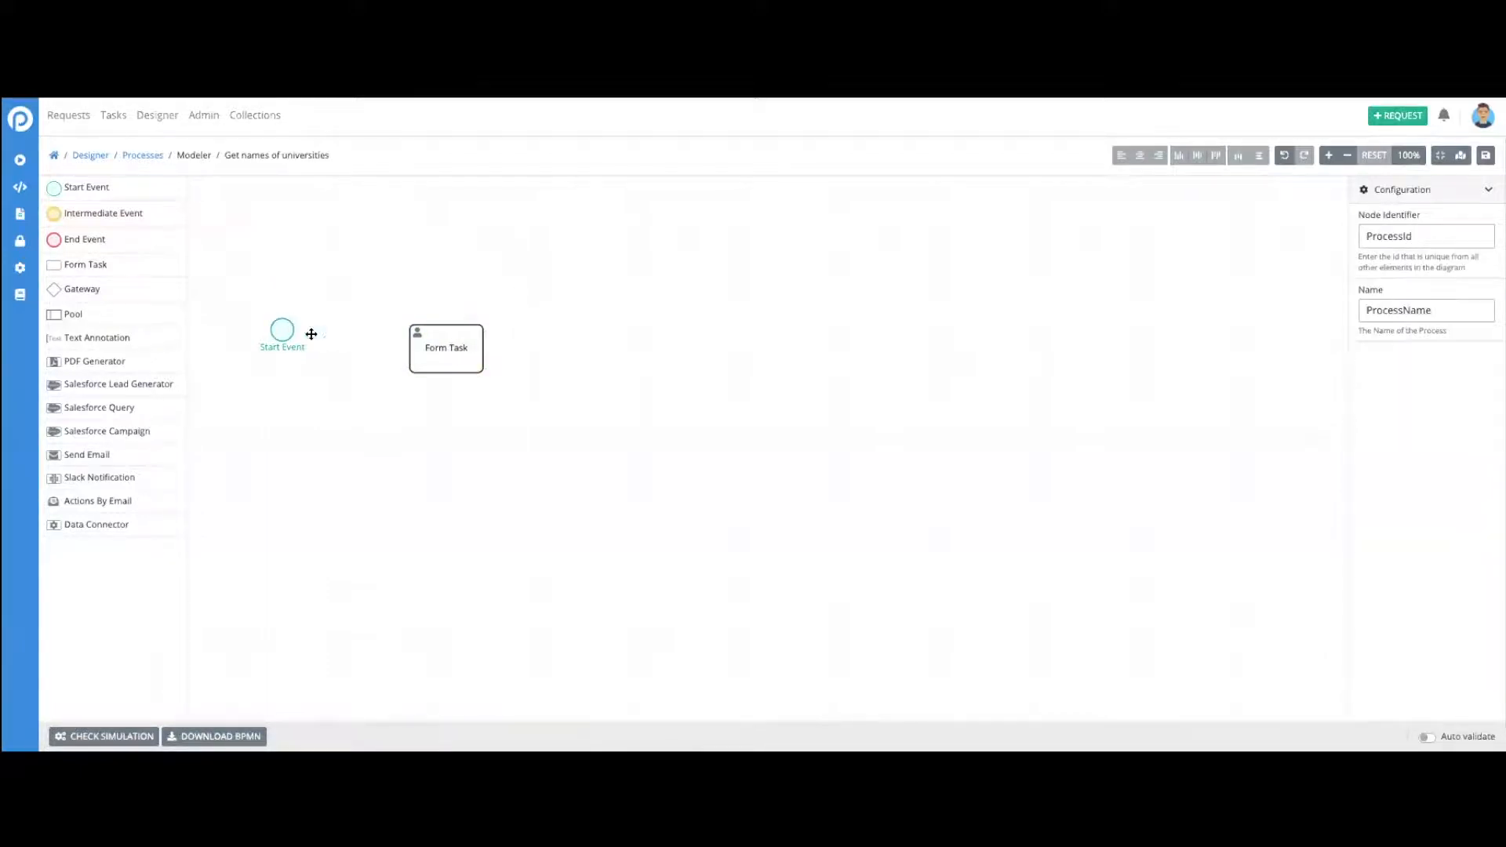
# - Draw a sequence flow from the Start Event to the Form Task and deselect the elements
pyautogui.click(281, 332)
pyautogui.click(292, 305)
pyautogui.click(449, 347)
pyautogui.click(639, 350)
pyautogui.scroll(-1, 67, 235)
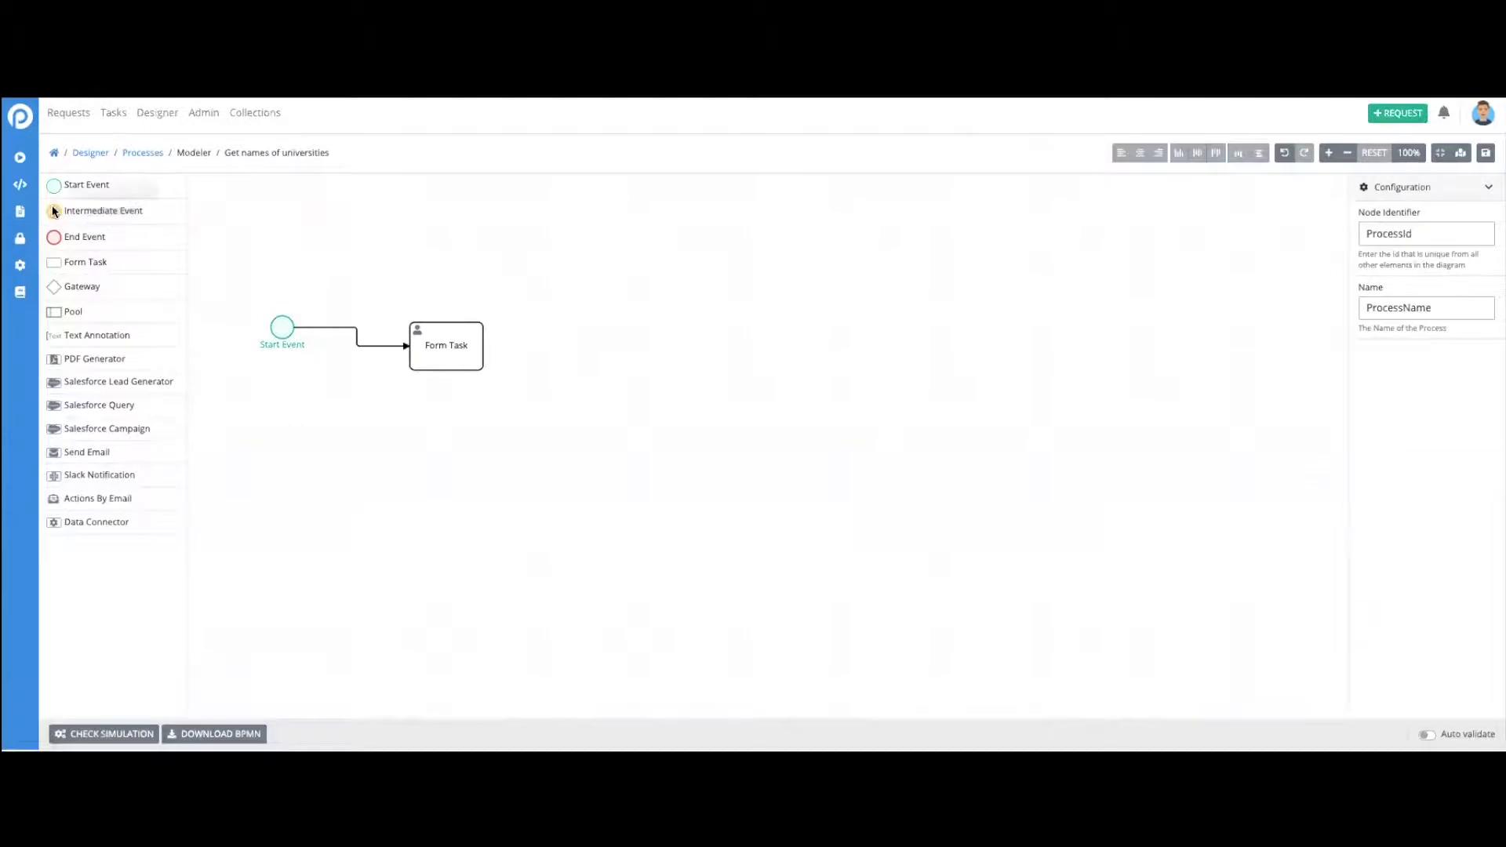
# - Add an End Event to the right of the Form Task and connect the task to it
pyautogui.moveTo(59, 238); pyautogui.dragTo(502, 344)
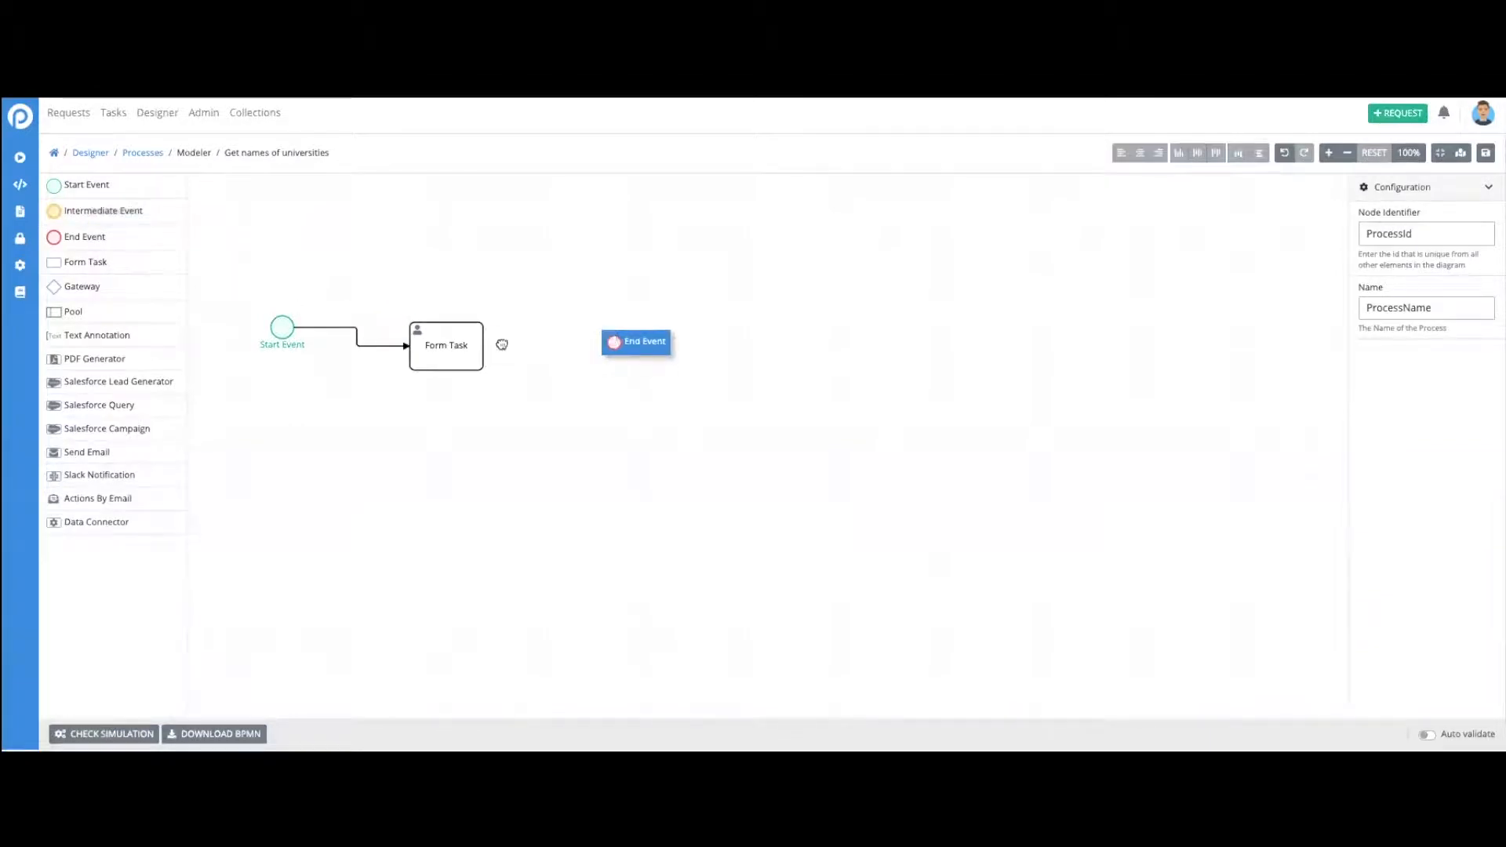
pyautogui.click(464, 348)
pyautogui.click(481, 306)
pyautogui.click(620, 356)
# - Line up the End Event and Form Task with the Start Event, and save the process as "version 1"
pyautogui.moveTo(623, 356); pyautogui.dragTo(640, 335)
pyautogui.moveTo(444, 339); pyautogui.dragTo(482, 325)
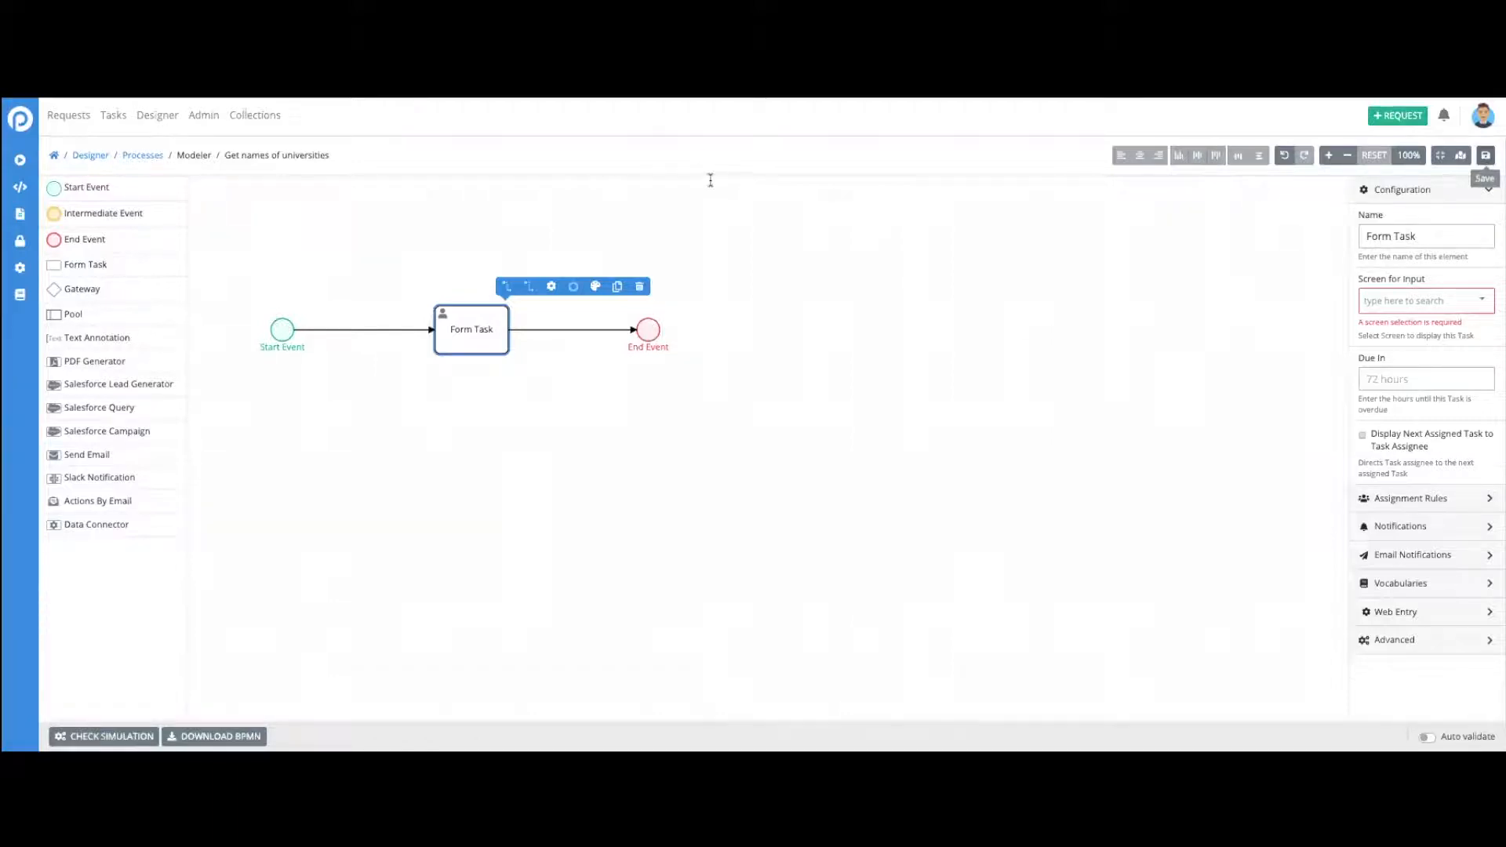
pyautogui.hotkey('ctrl', 's')
pyautogui.write('version 1')
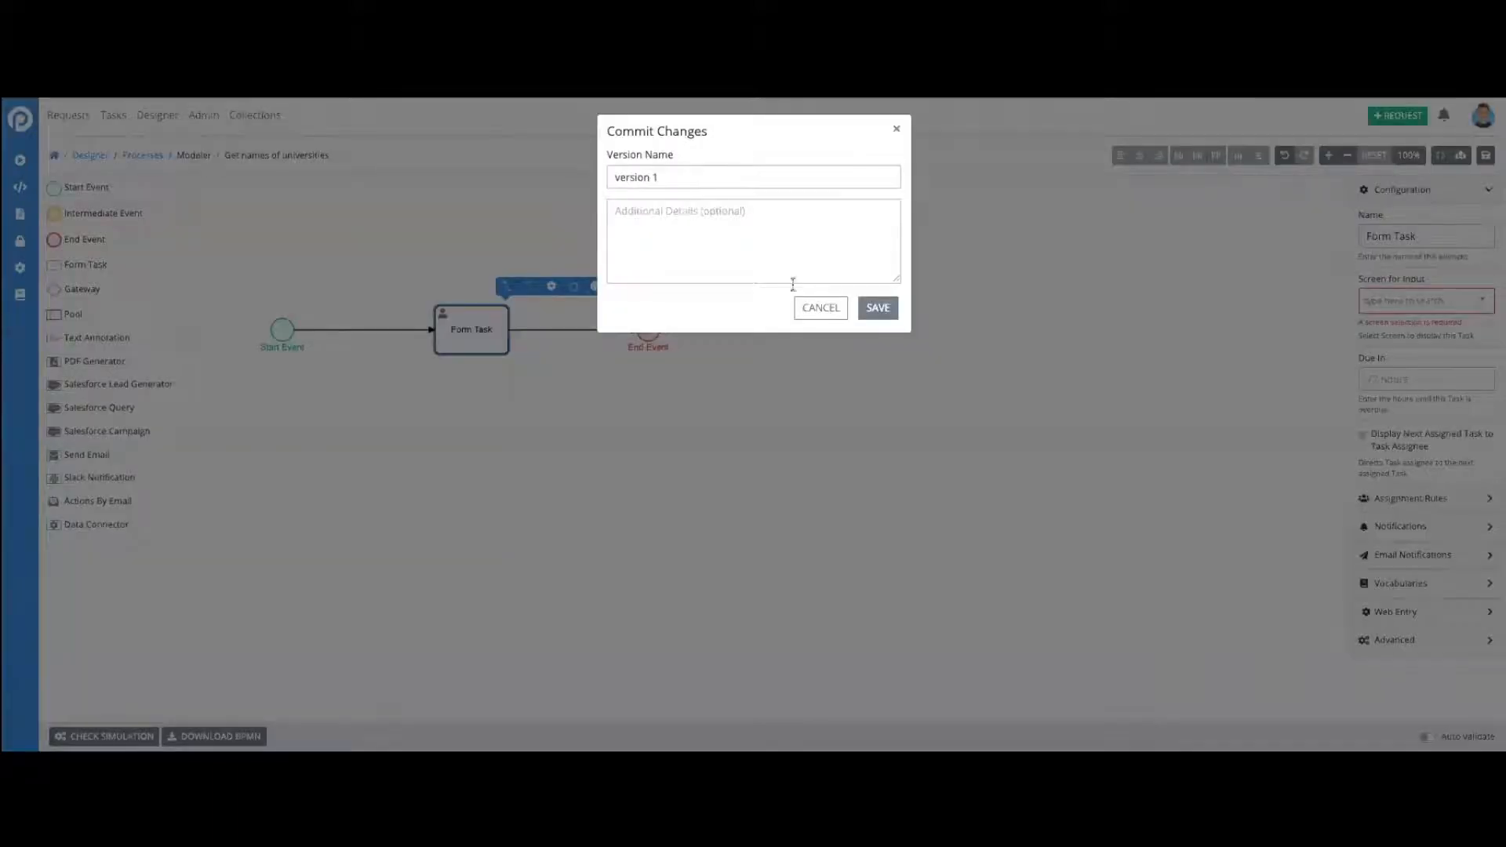
pyautogui.click(878, 308)
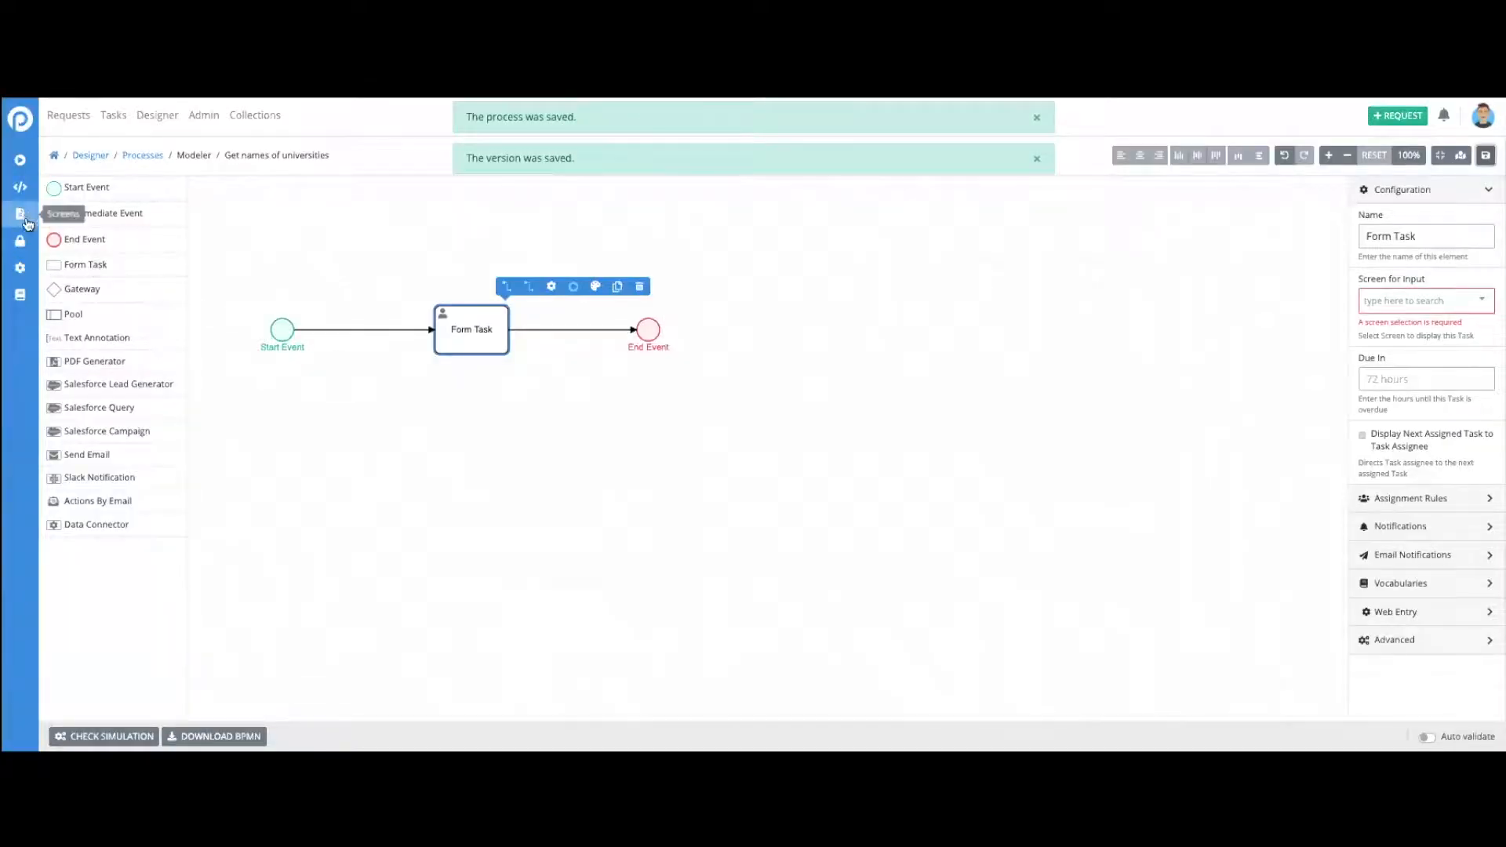
# - Start a new screen in the Designer's Screens section and name it "university dropdown list"
pyautogui.moveTo(19, 117)
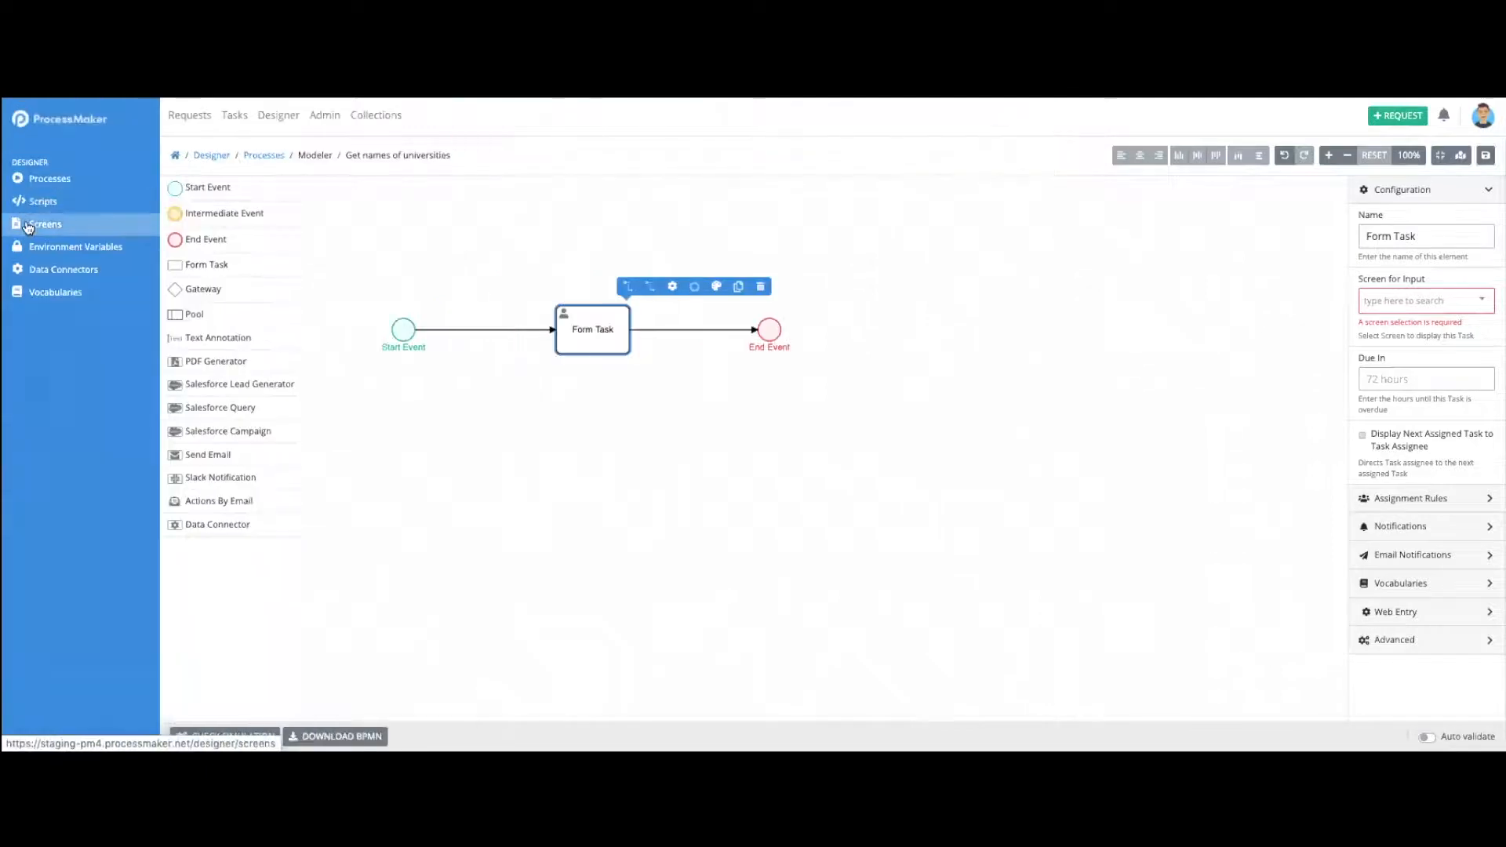
pyautogui.click(26, 225)
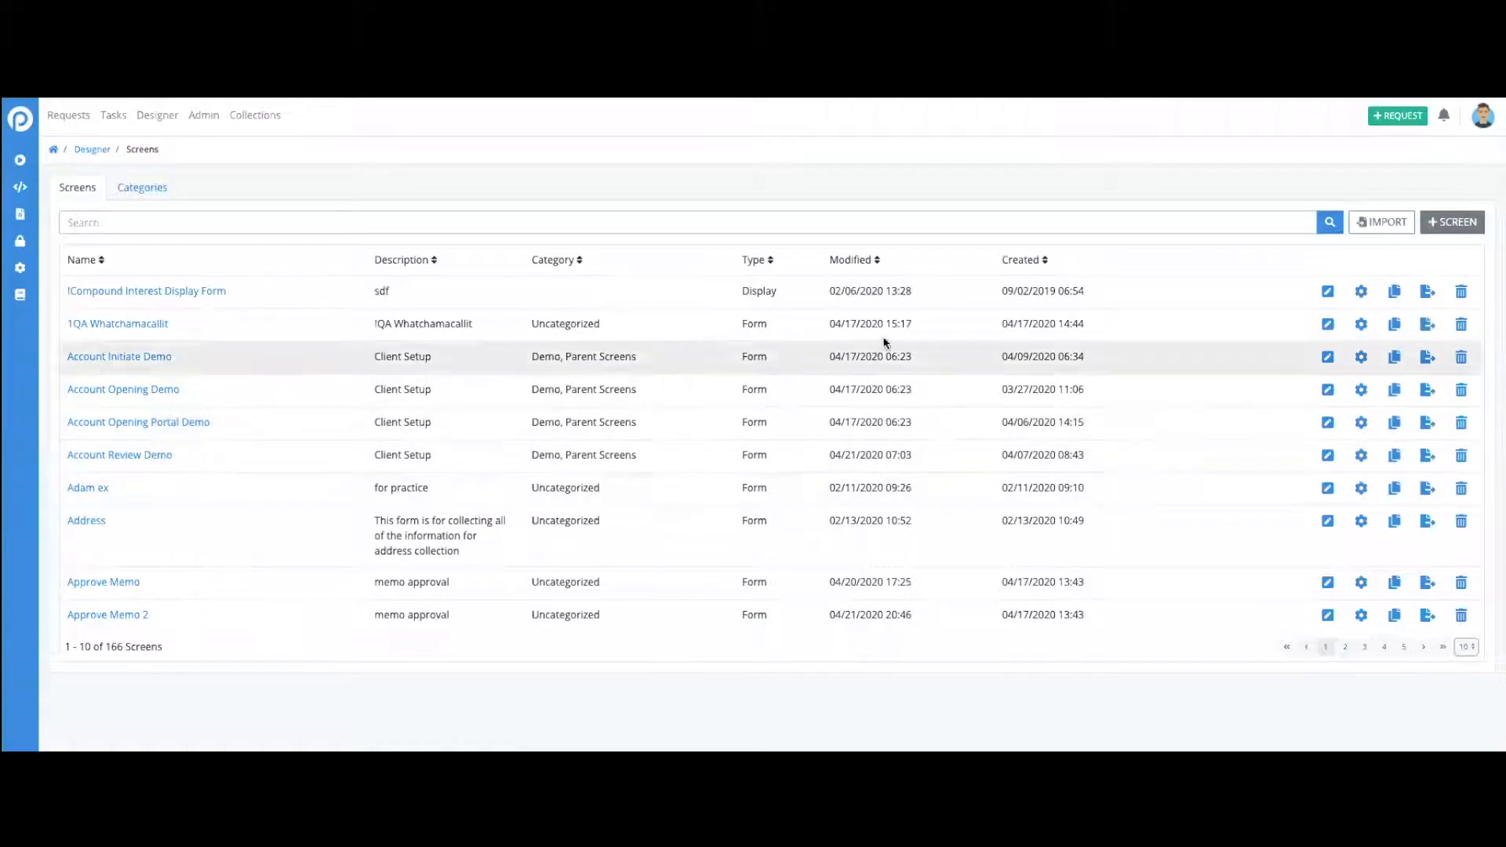
pyautogui.click(1452, 227)
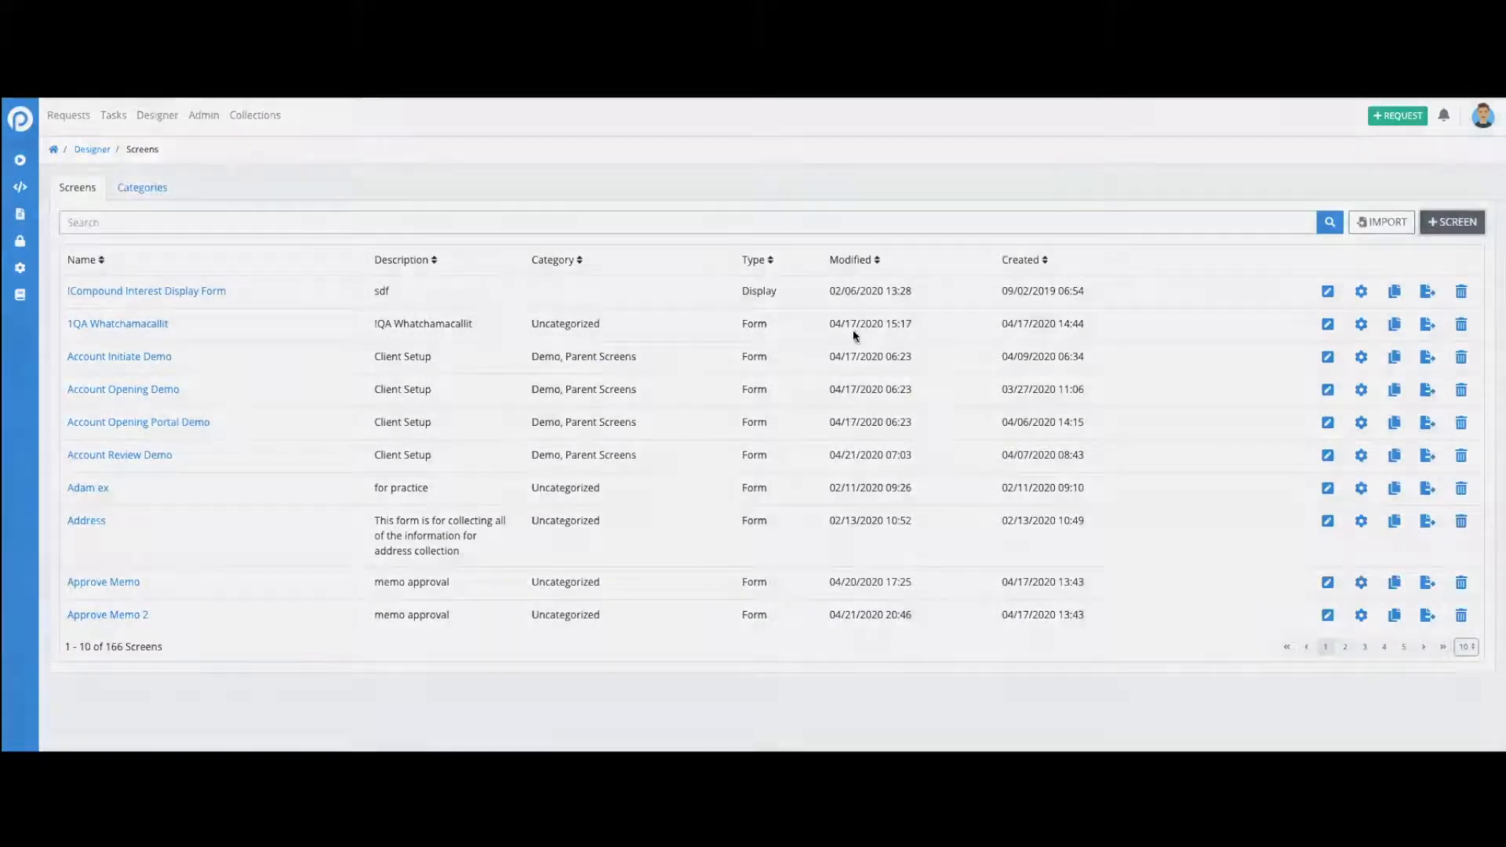
pyautogui.write('university ')
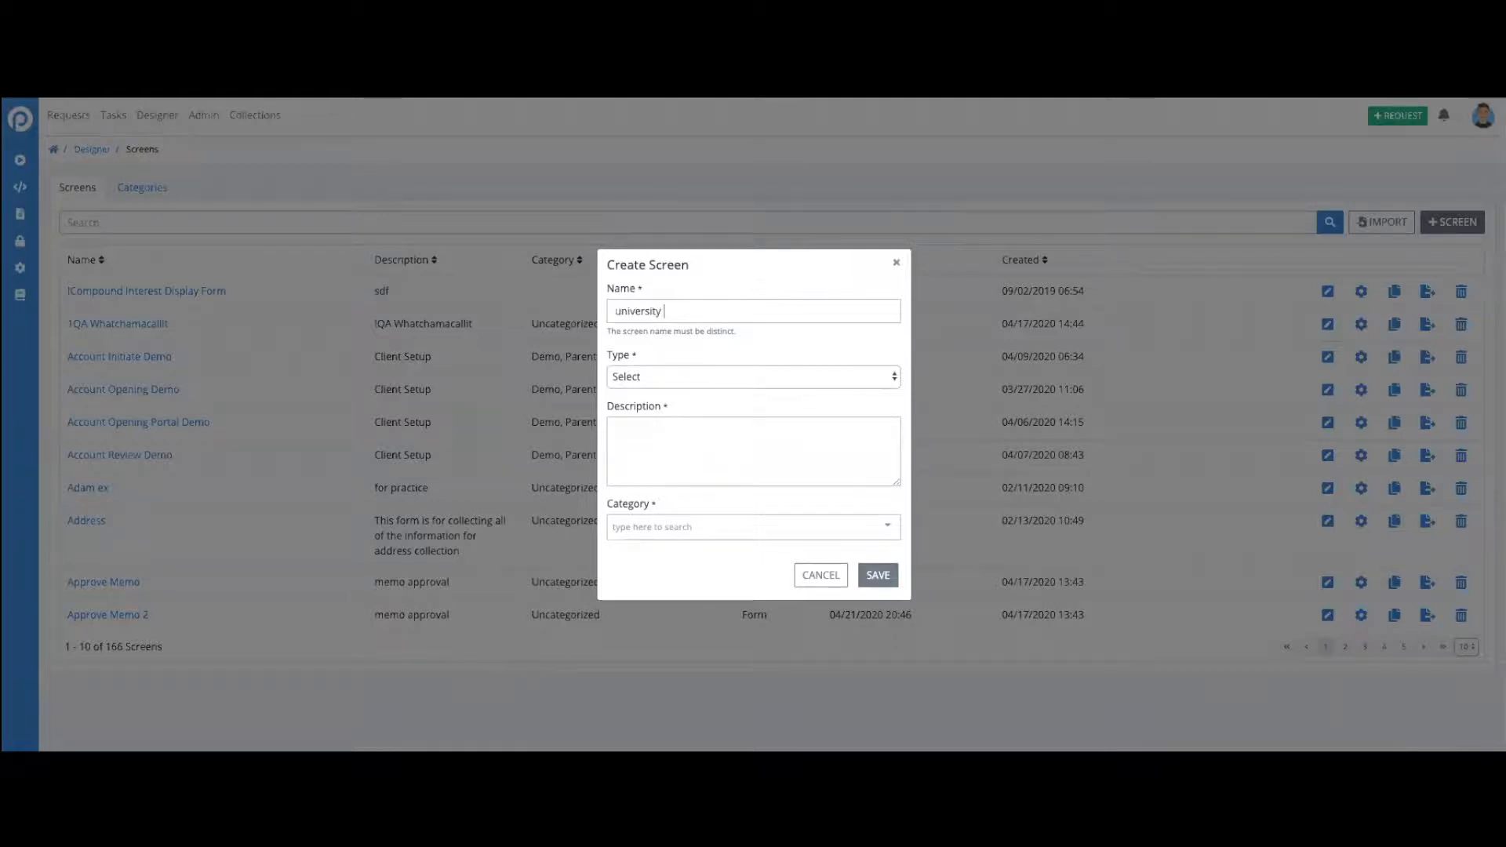
pyautogui.write('dropdown')
# - Set the screen's type to Form, description to "university input" and category to Uncategorized, and save it
pyautogui.click(680, 377)
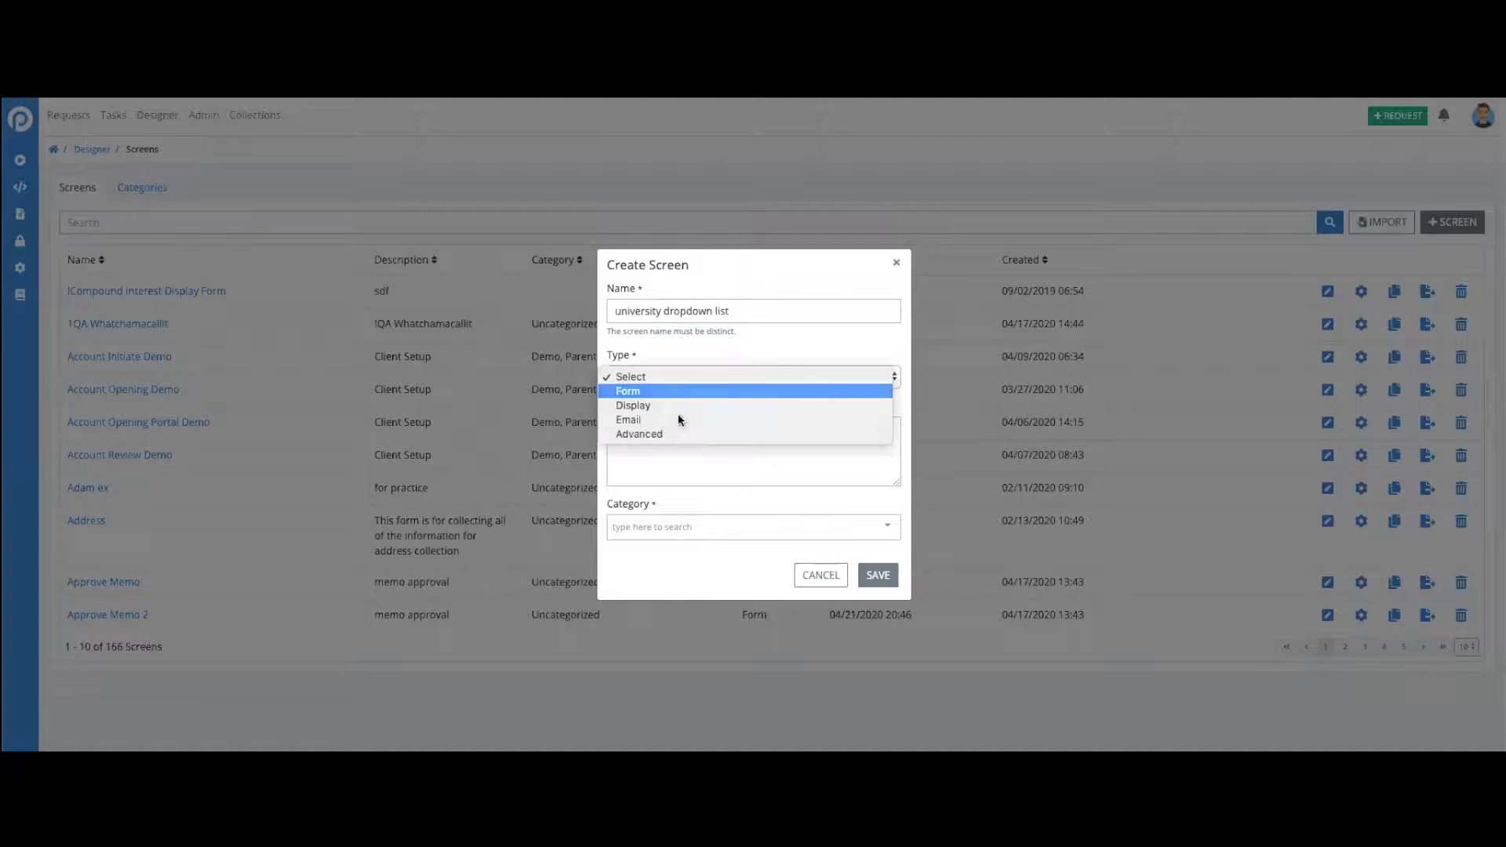
pyautogui.click(679, 392)
pyautogui.click(690, 441)
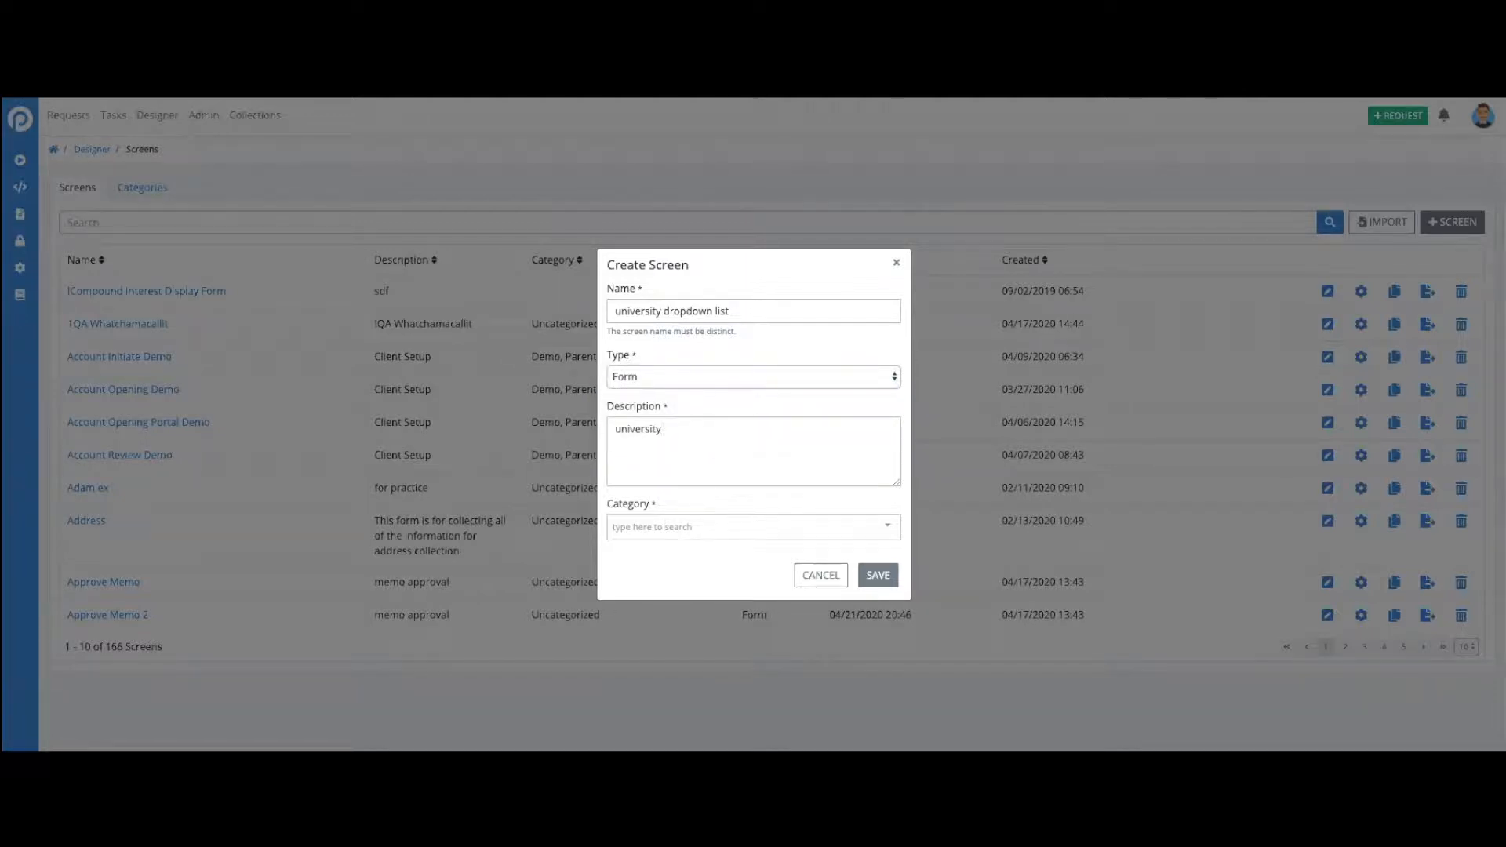
pyautogui.click(707, 538)
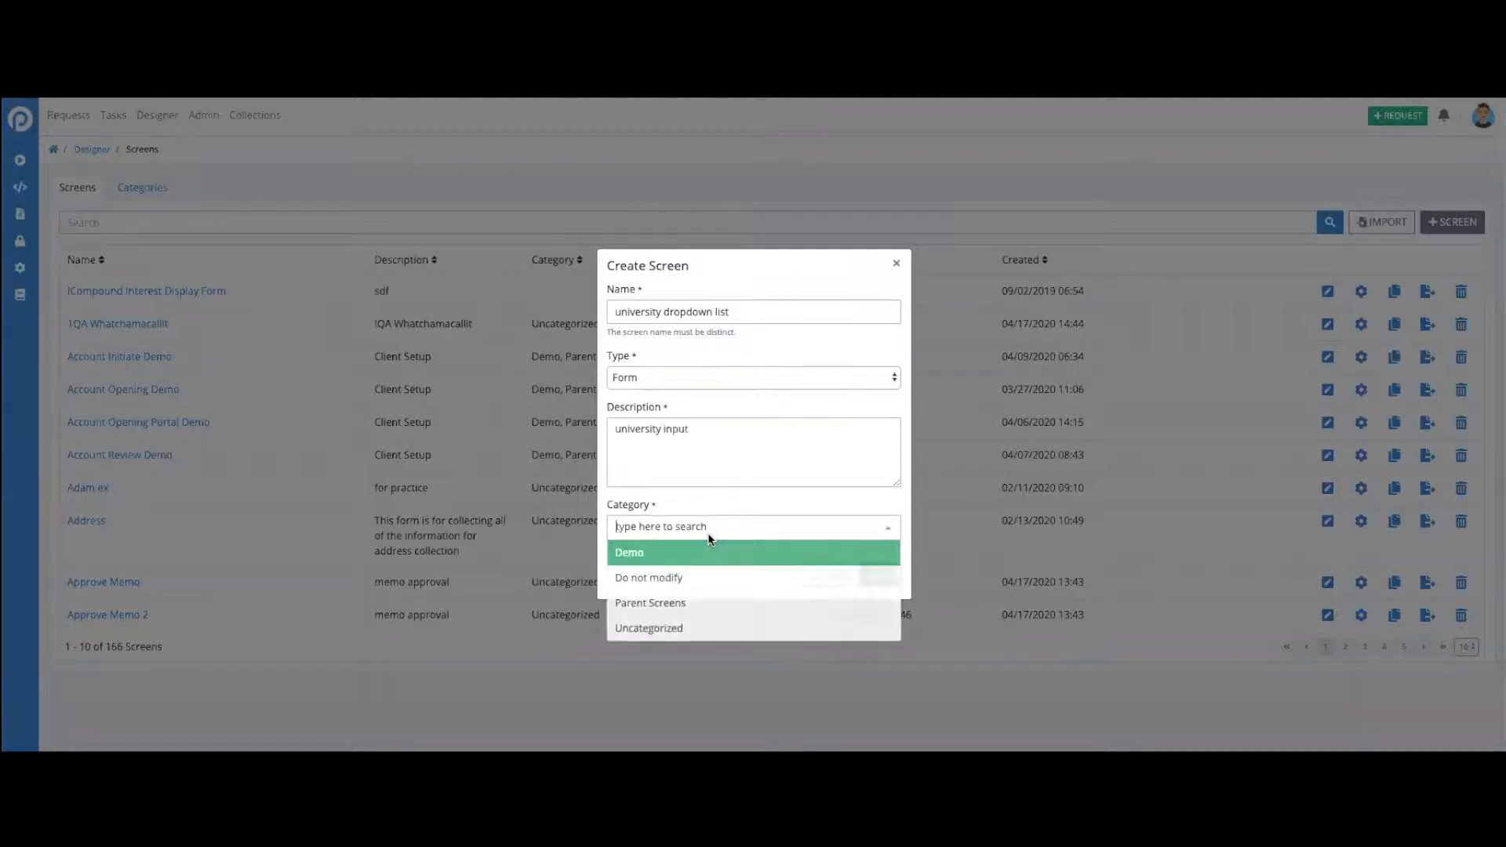
pyautogui.click(709, 629)
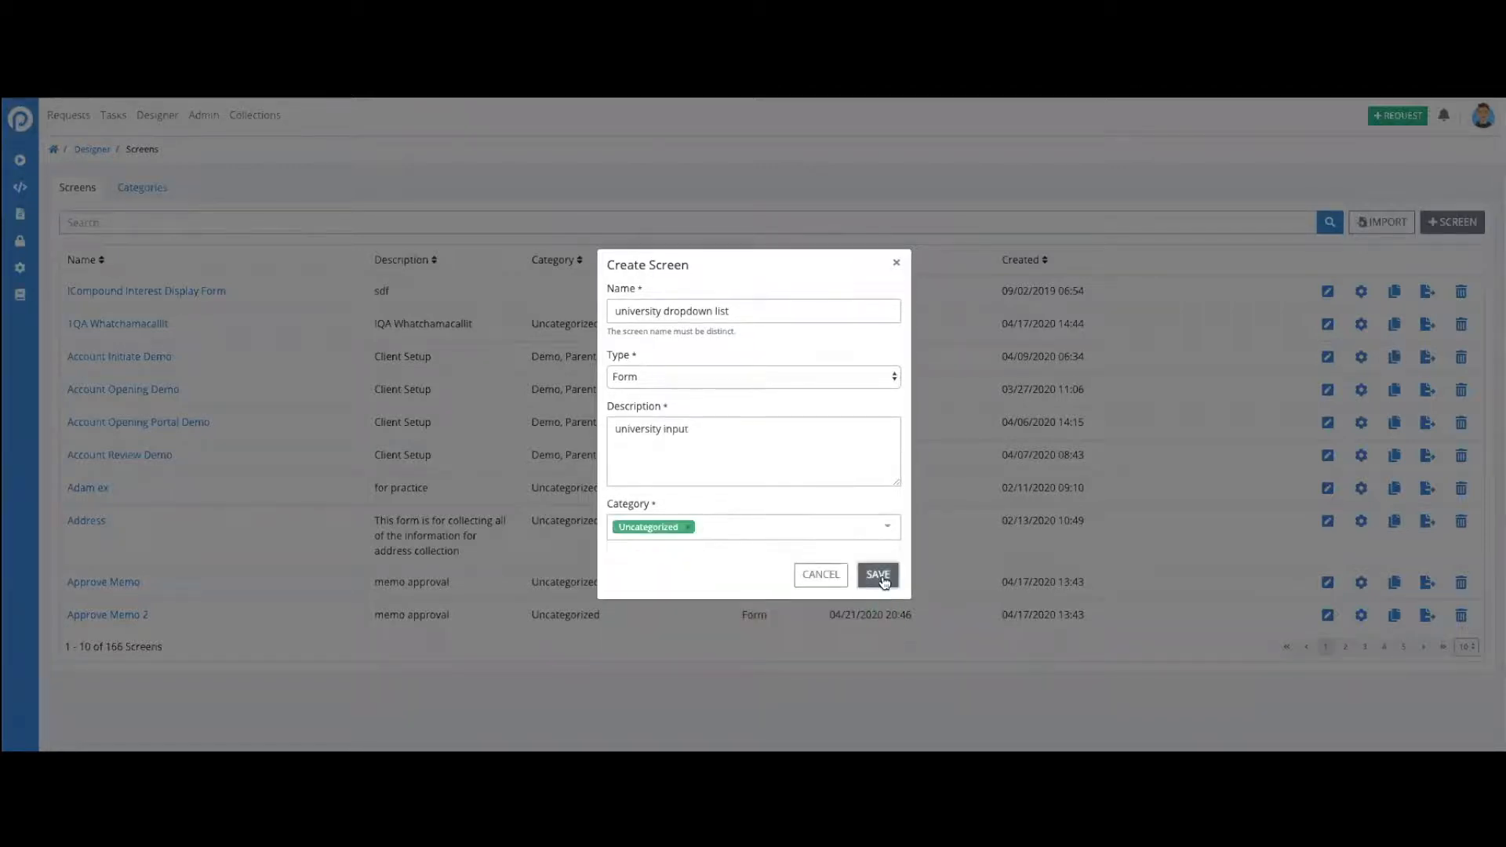
pyautogui.click(881, 575)
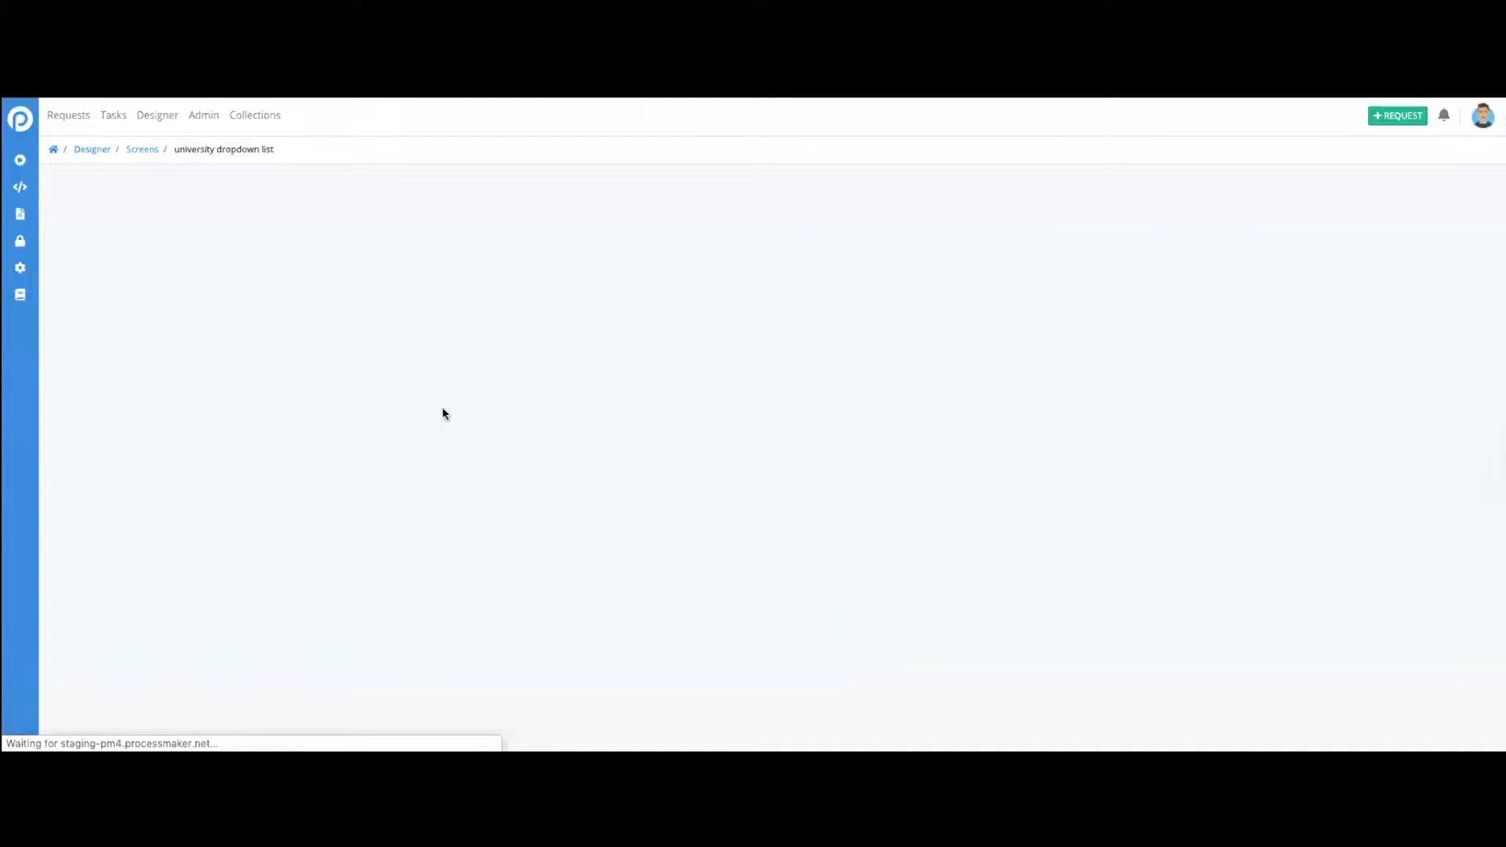
# - Add a Select List control to the form and label it "Select University"
pyautogui.moveTo(37, 288); pyautogui.dragTo(75, 317)
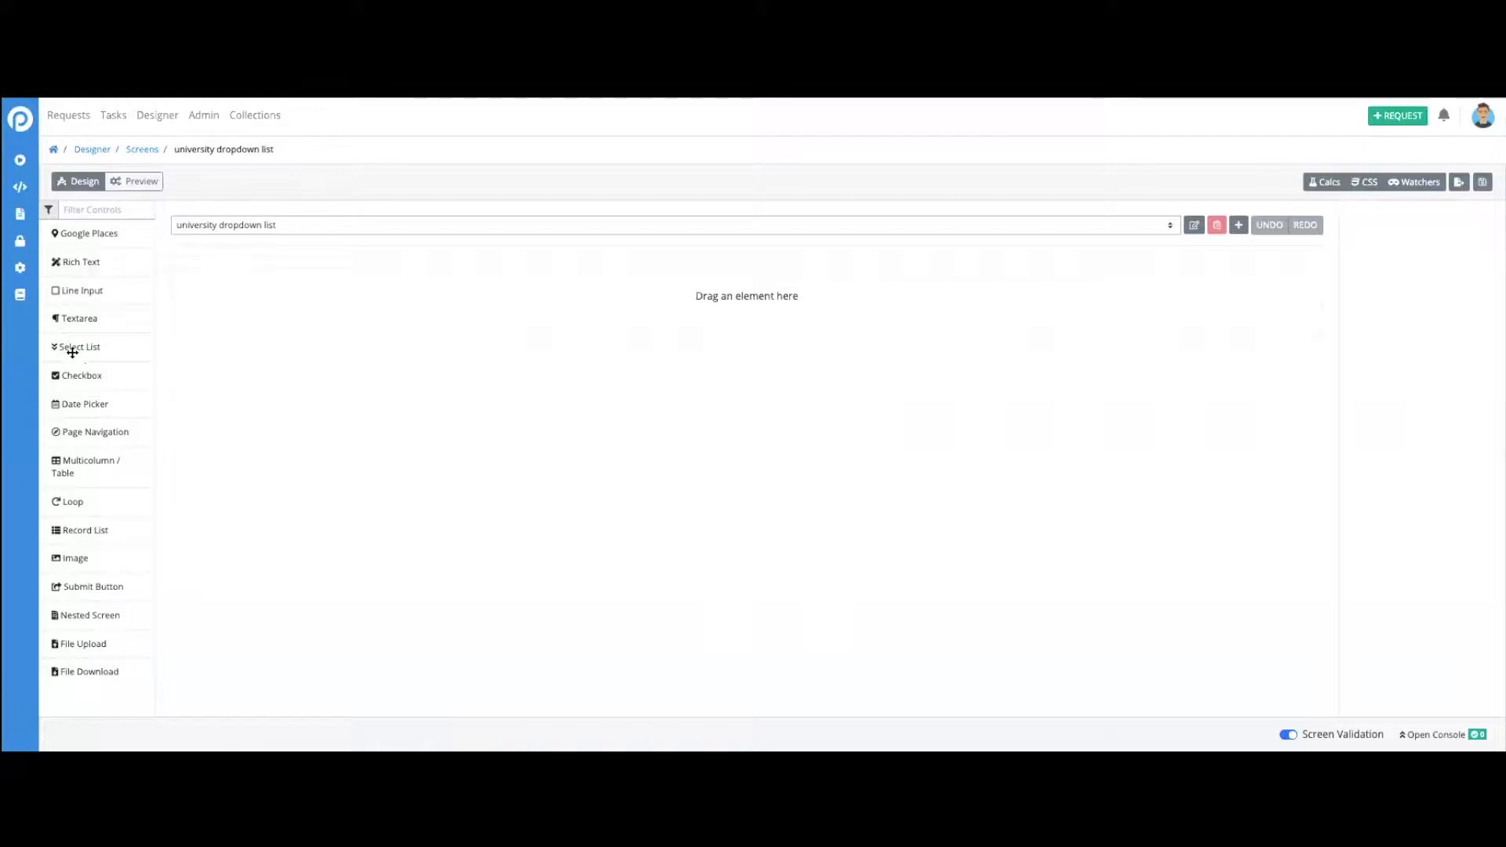
pyautogui.moveTo(77, 349); pyautogui.dragTo(356, 302)
pyautogui.click(376, 320)
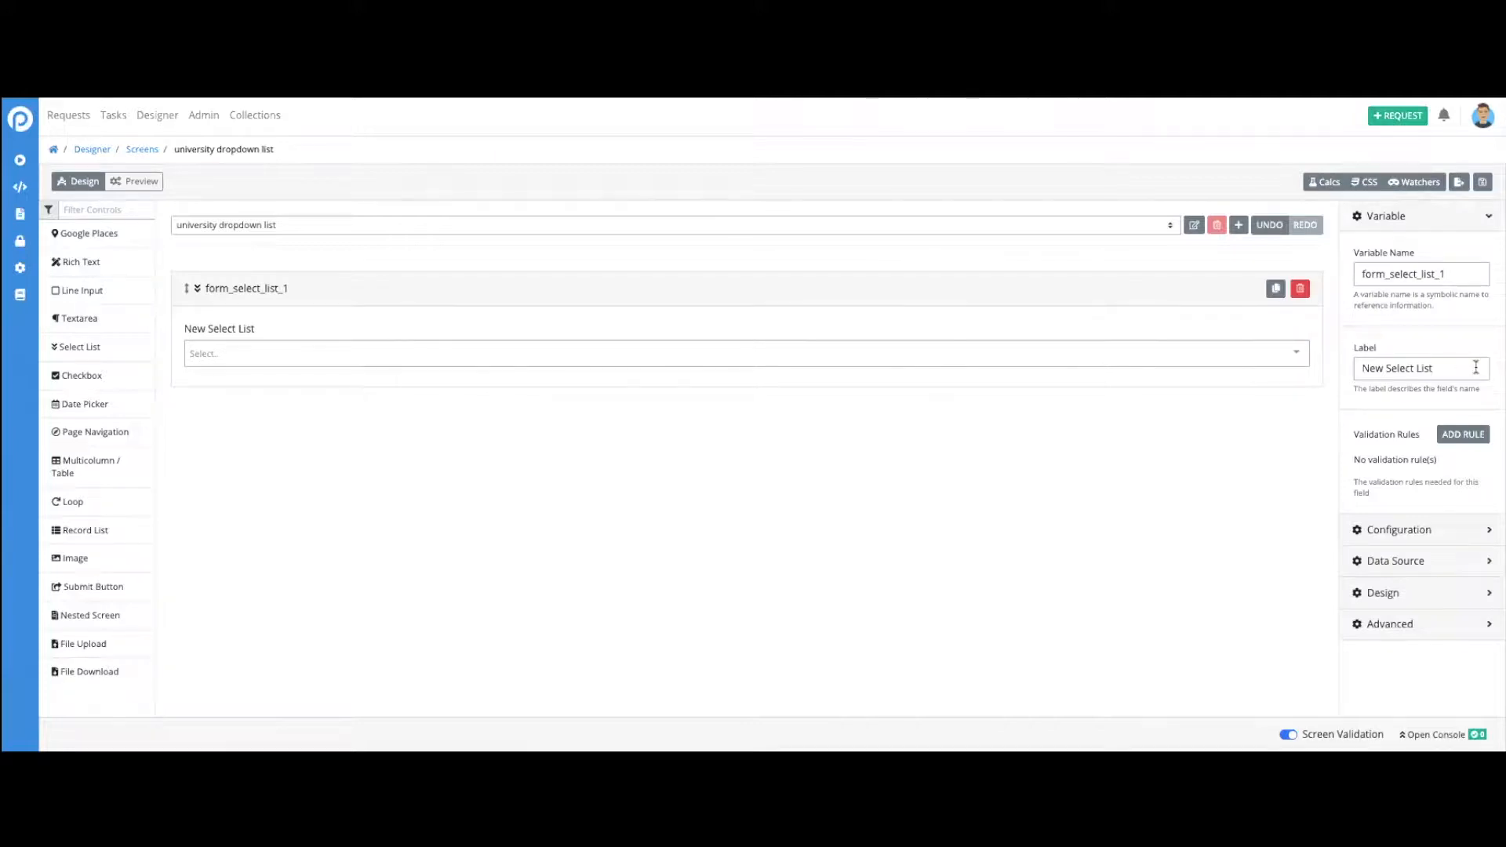
pyautogui.moveTo(1471, 368); pyautogui.dragTo(1352, 367)
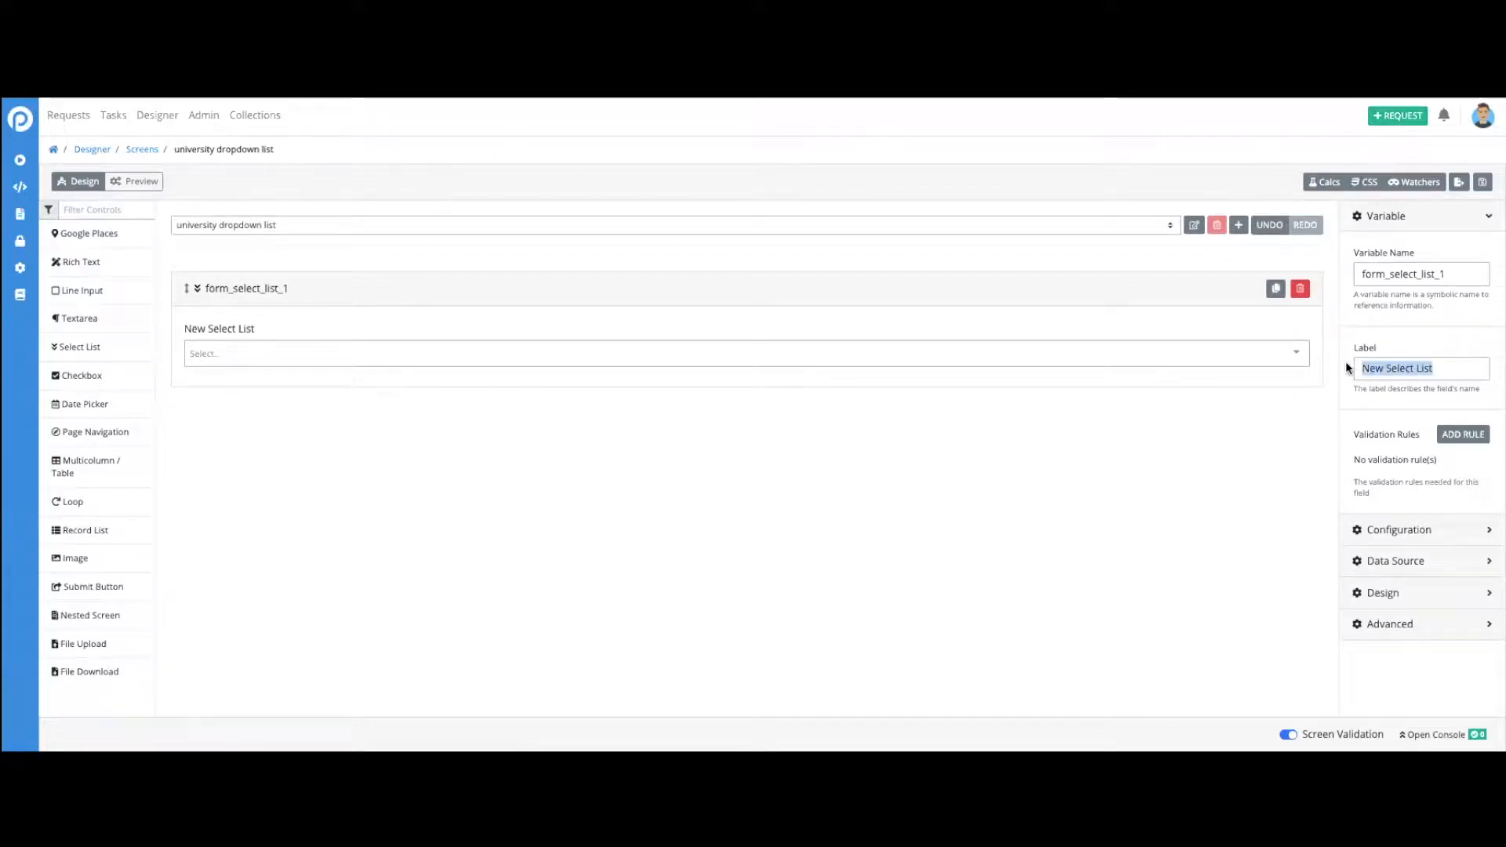
pyautogui.write('Select University')
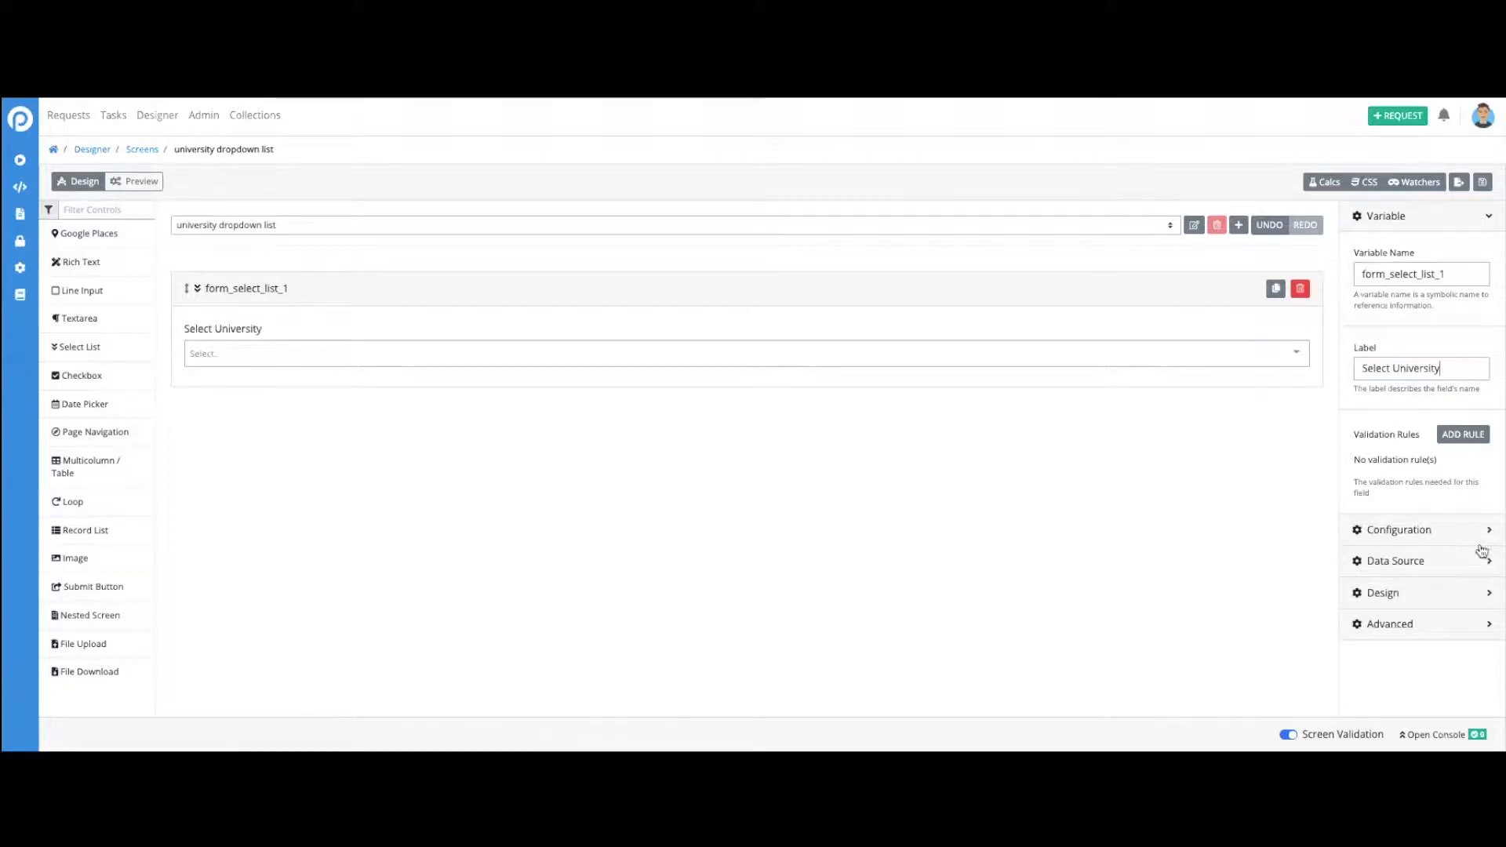
# - Set the select list's data source to Data Connector and its type of value returned to Single Value
pyautogui.click(1402, 560)
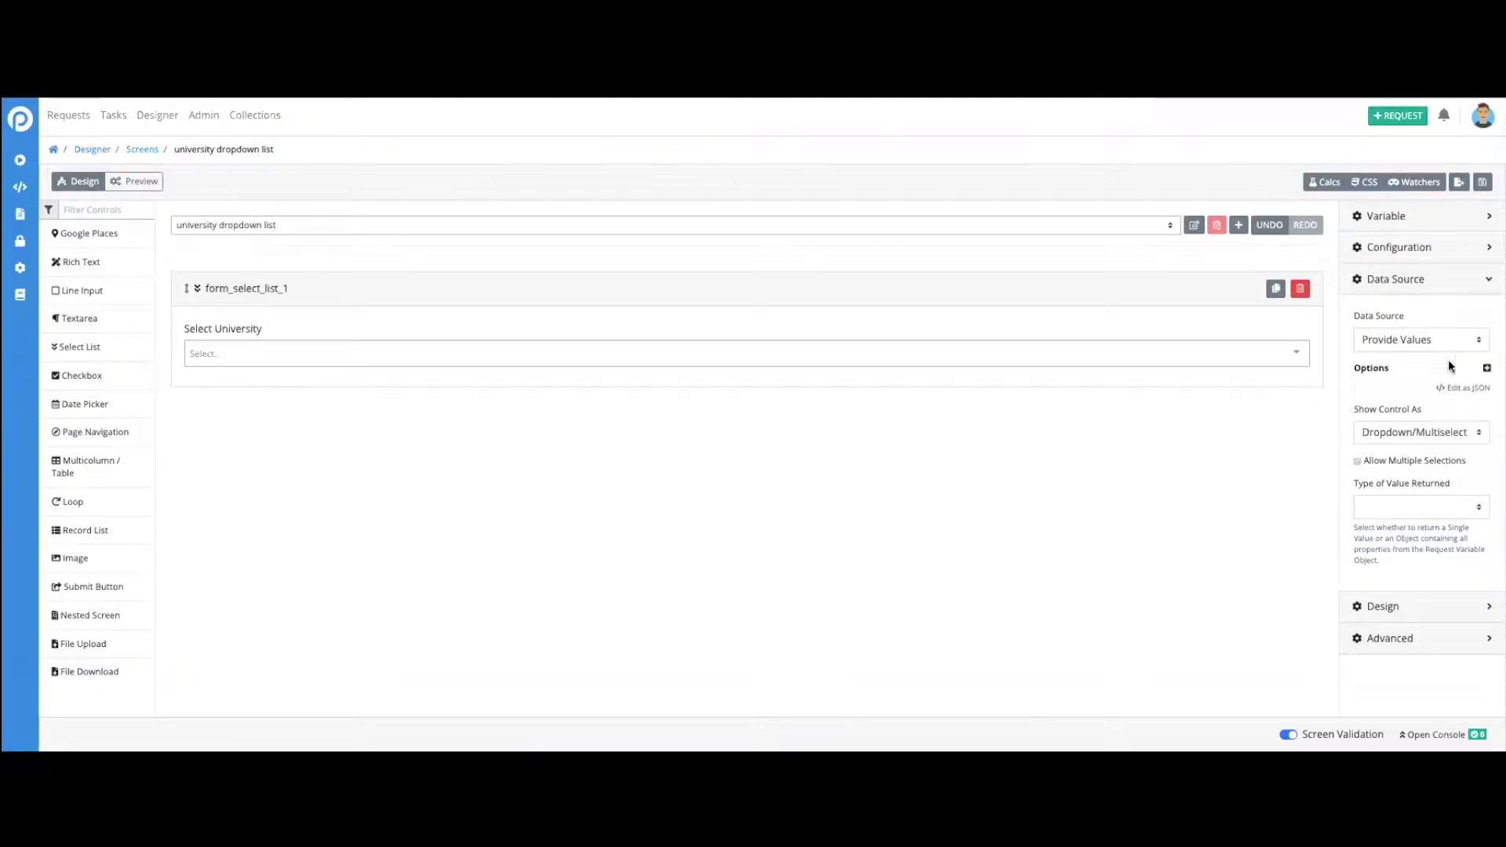
pyautogui.click(1472, 347)
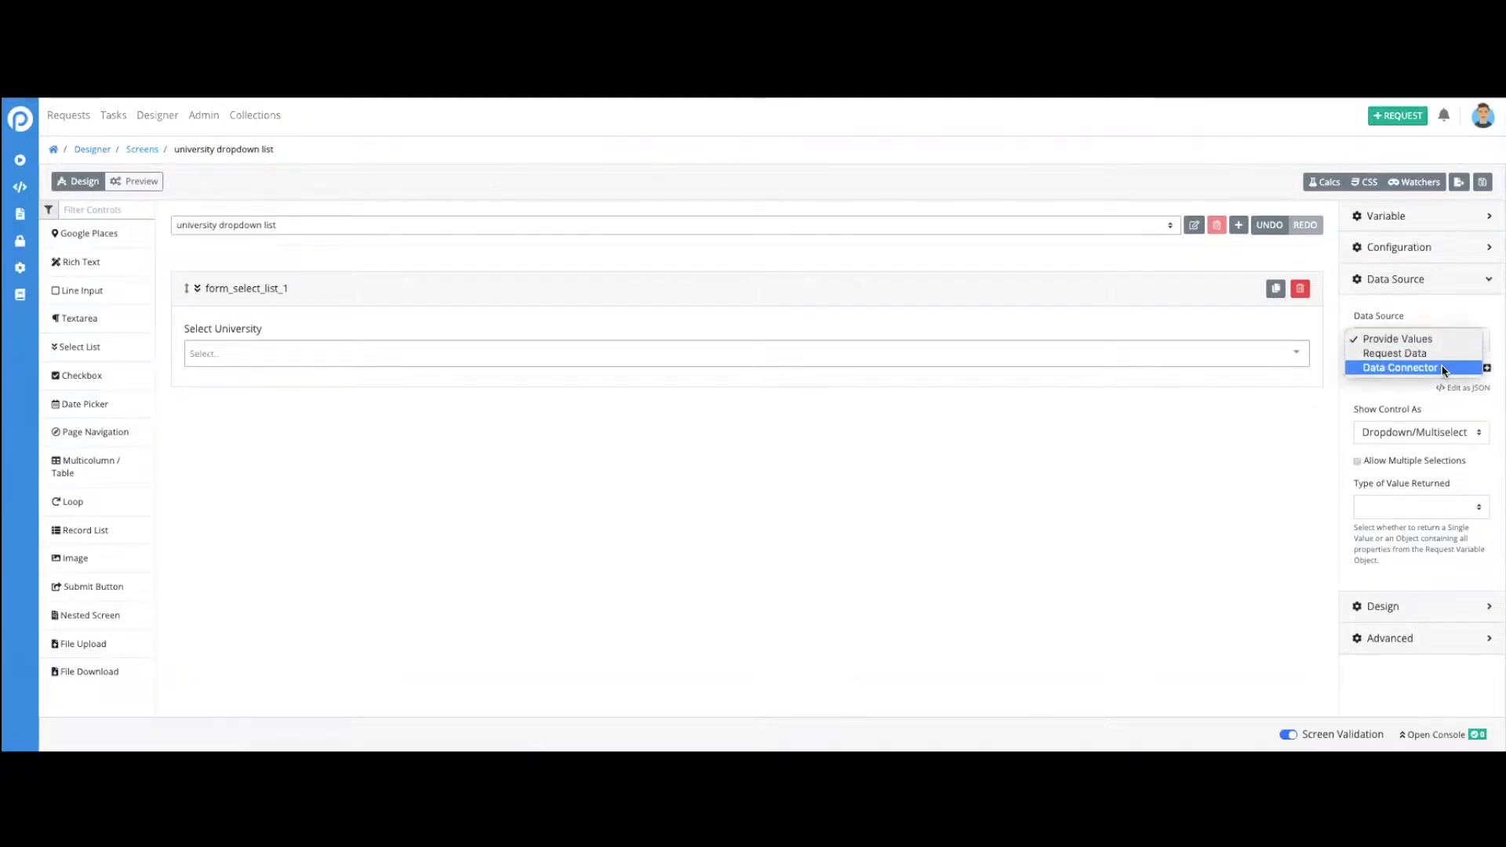
pyautogui.click(1401, 368)
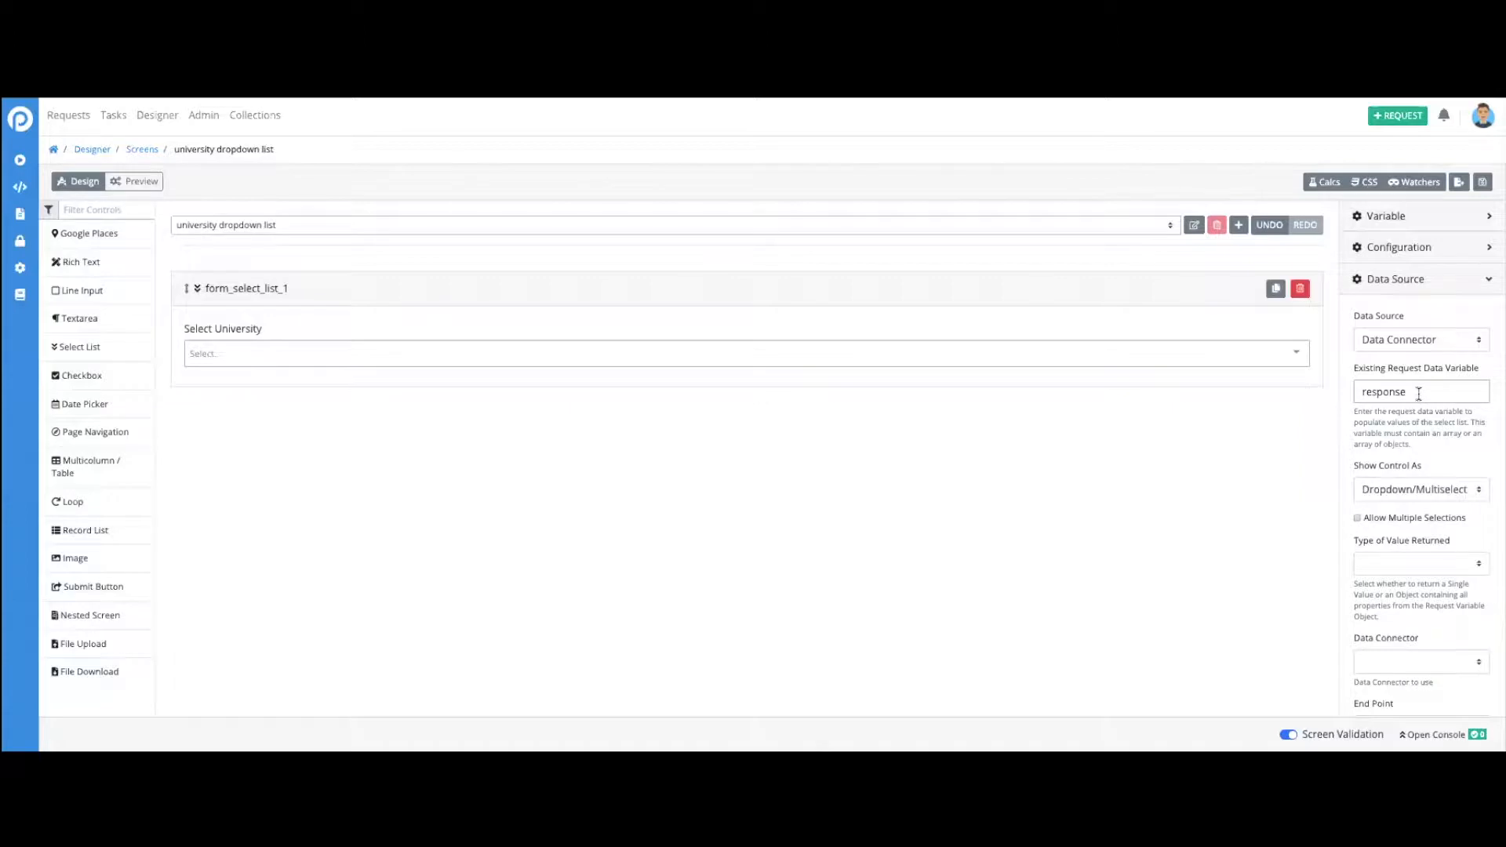
pyautogui.scroll(-1, 1485, 549)
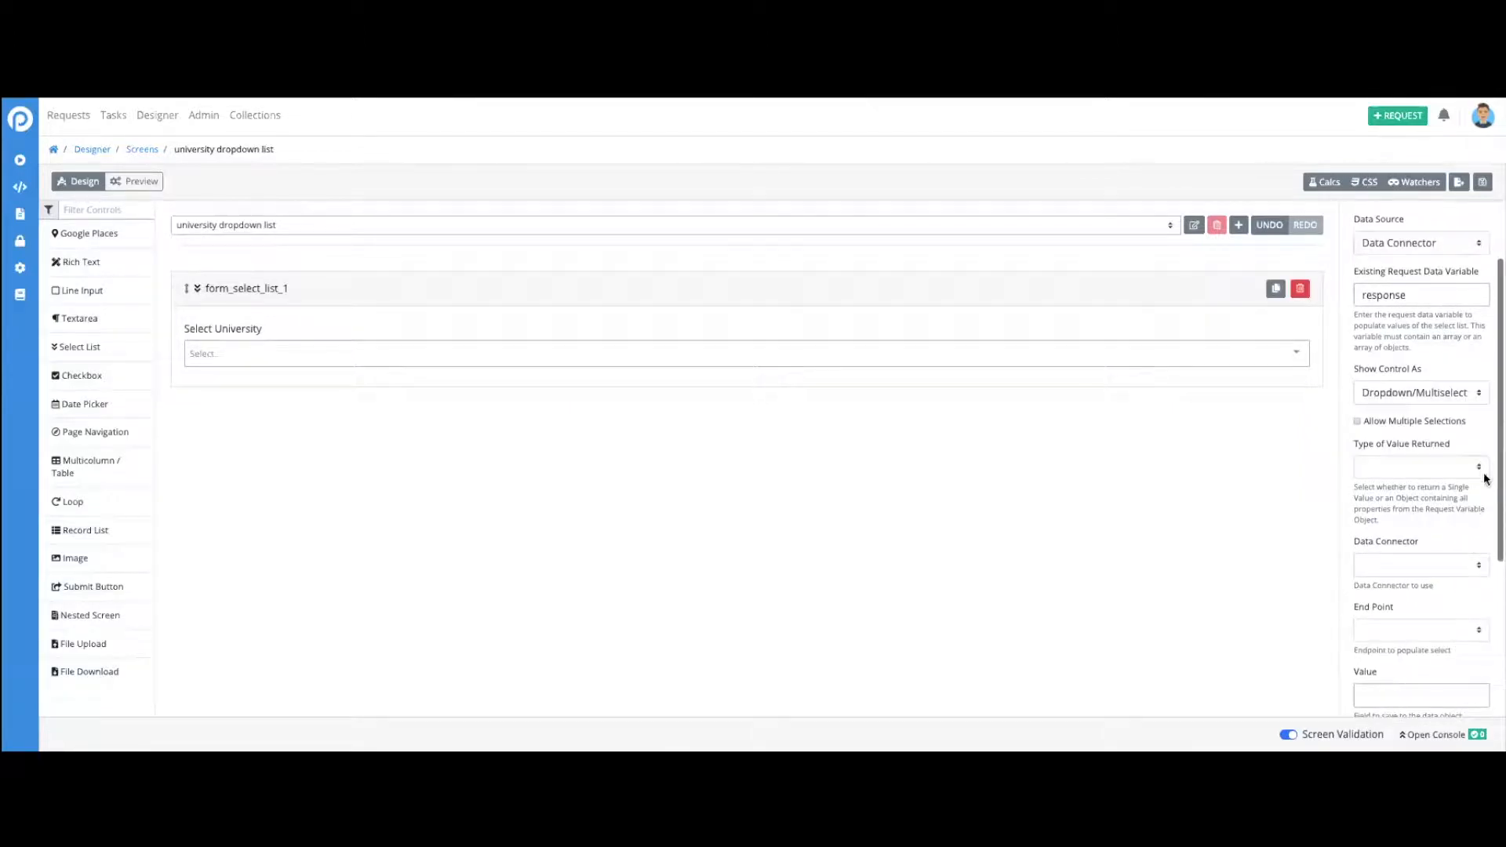
pyautogui.click(1482, 468)
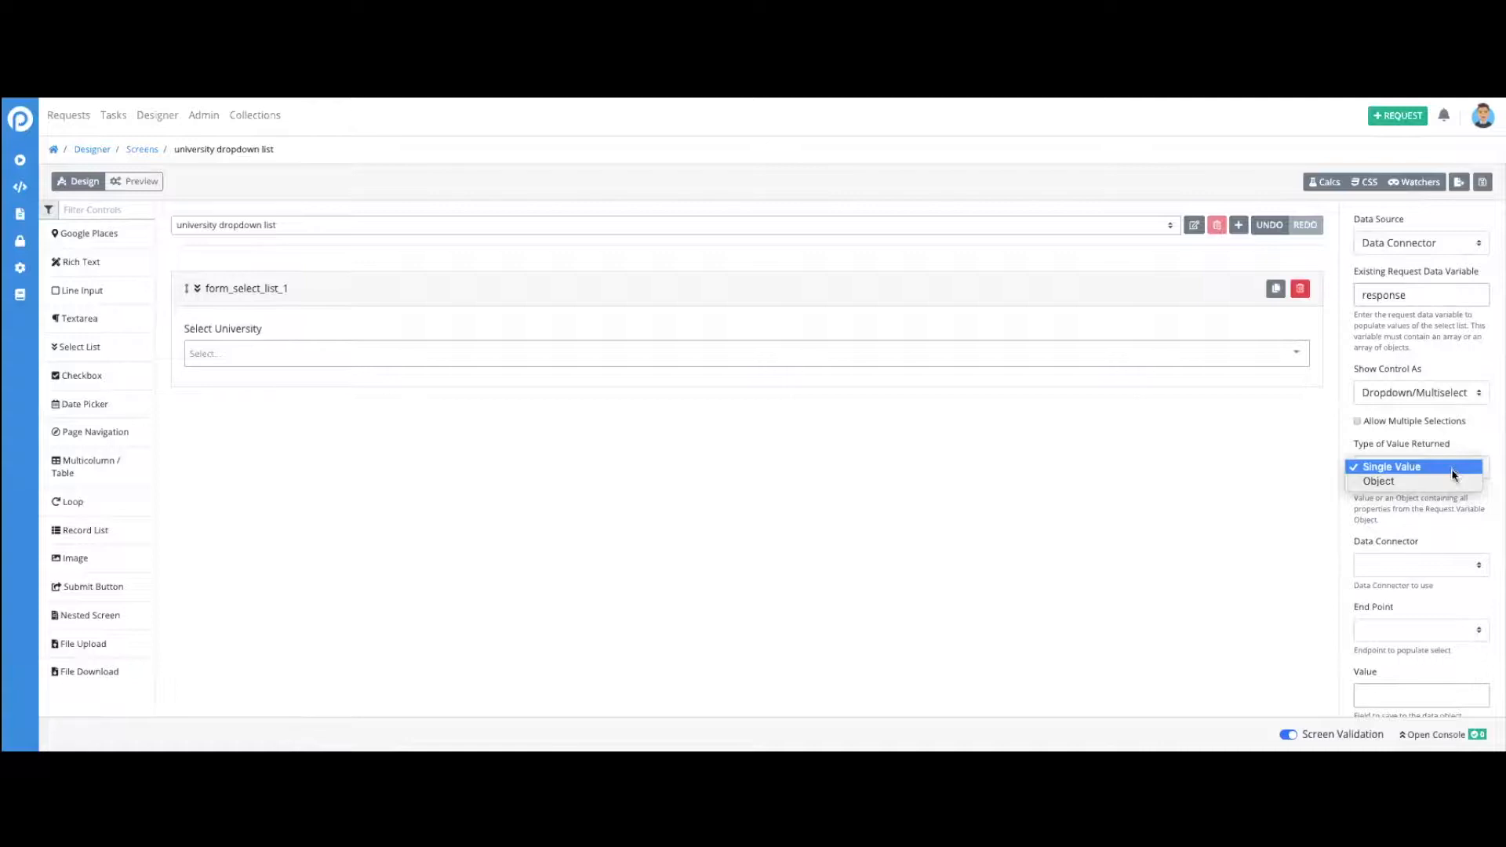
pyautogui.click(1451, 468)
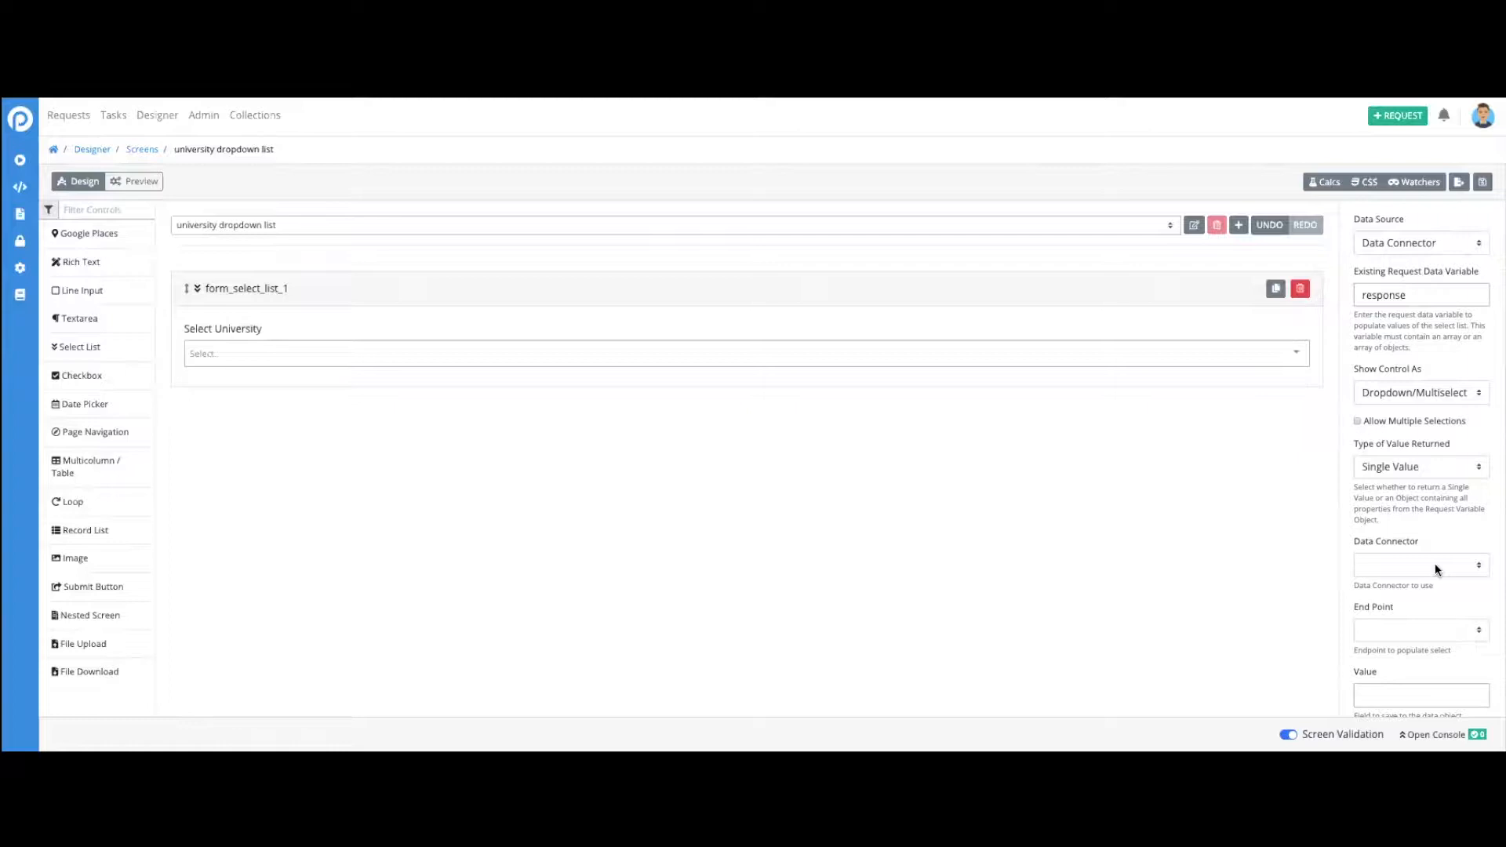
# - Set the select list's data connector to Large University Name List and its end point to list universities
pyautogui.click(1423, 565)
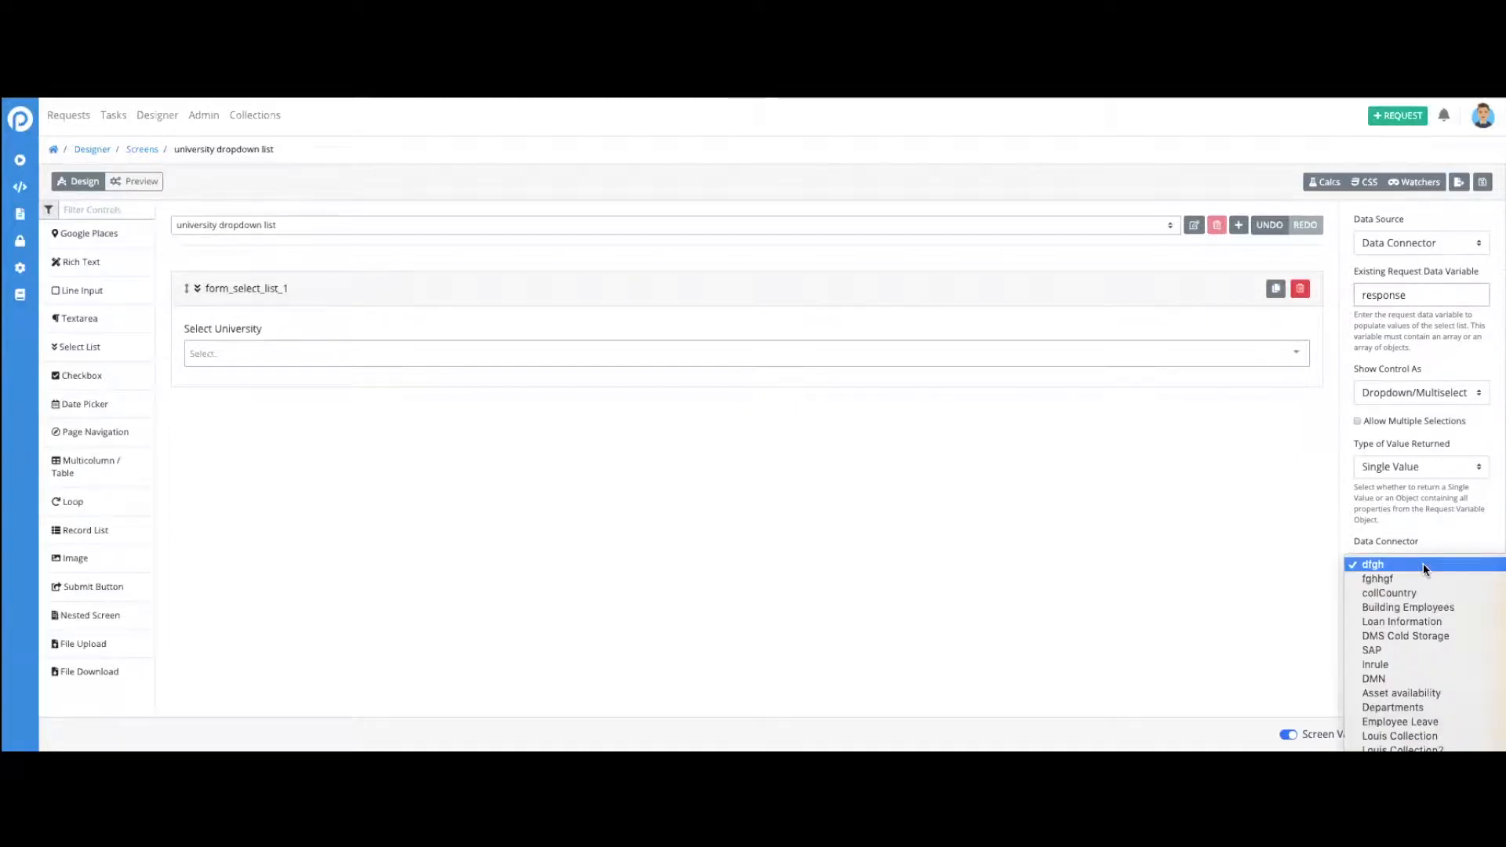
pyautogui.scroll(-2, 1422, 563)
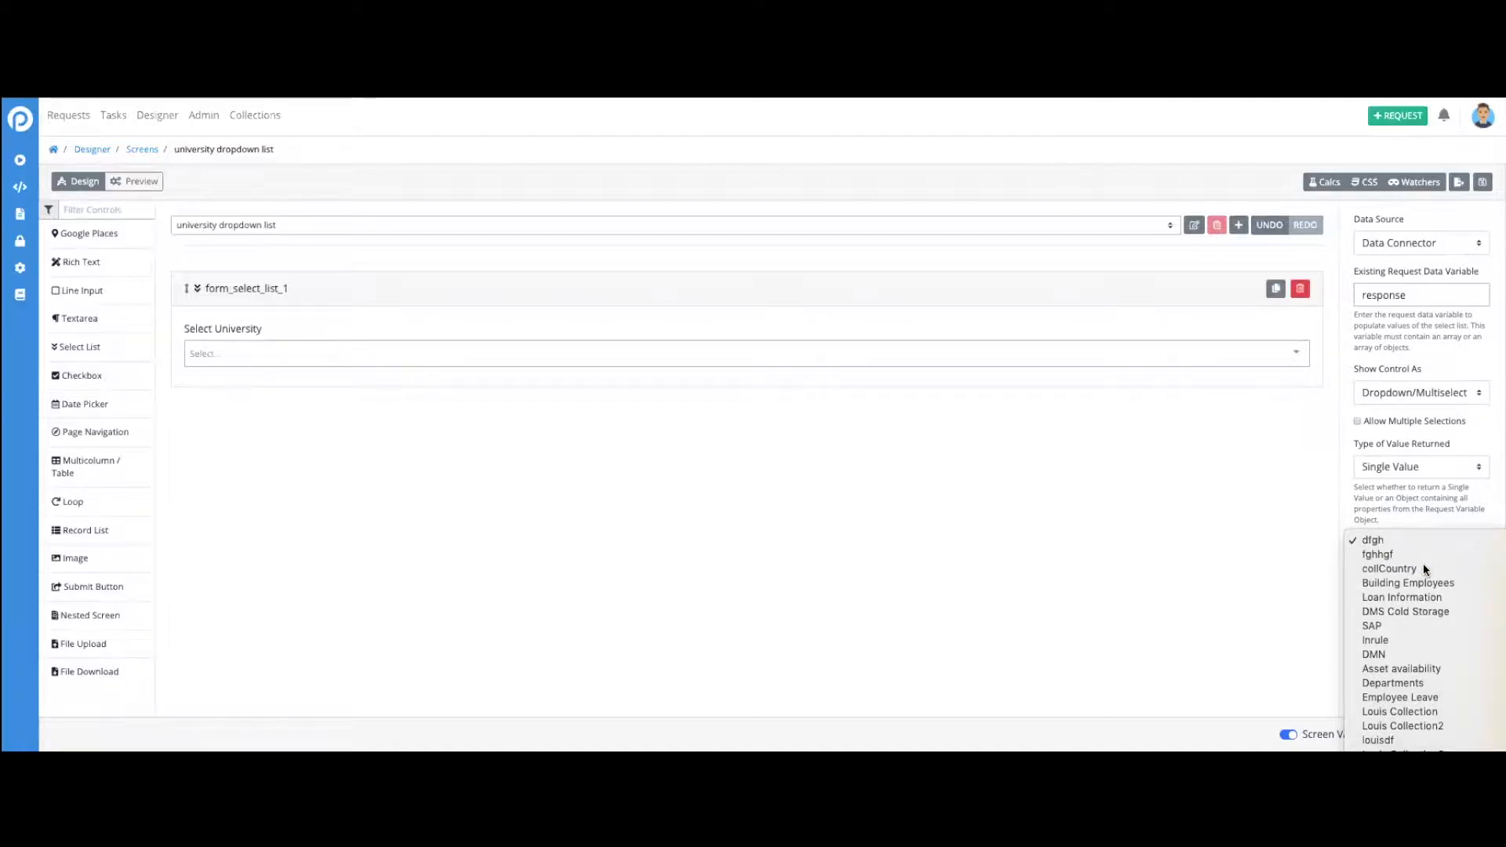
pyautogui.scroll(-5, 1434, 655)
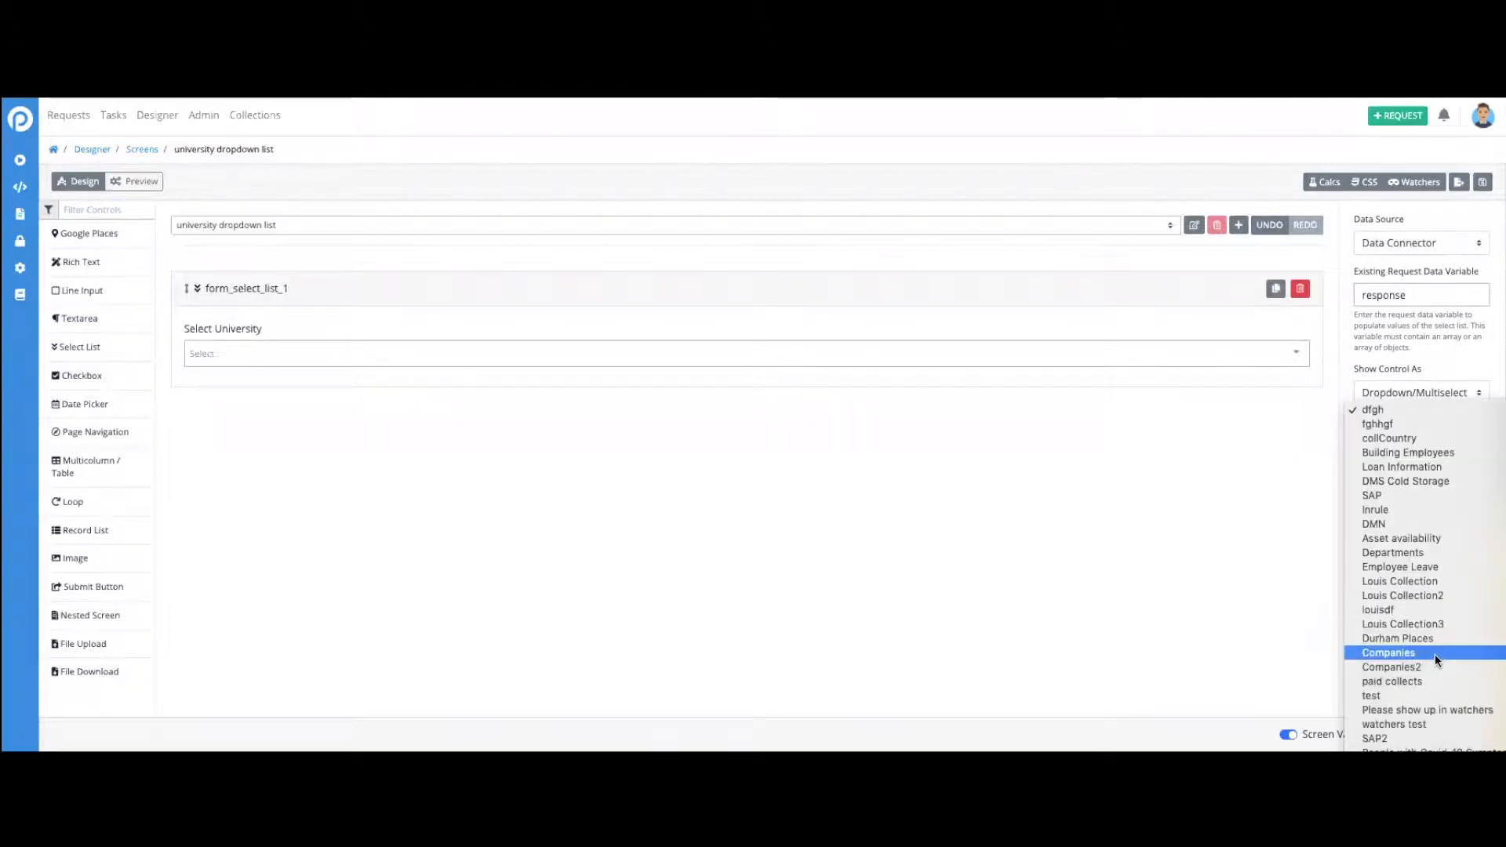
pyautogui.click(1434, 655)
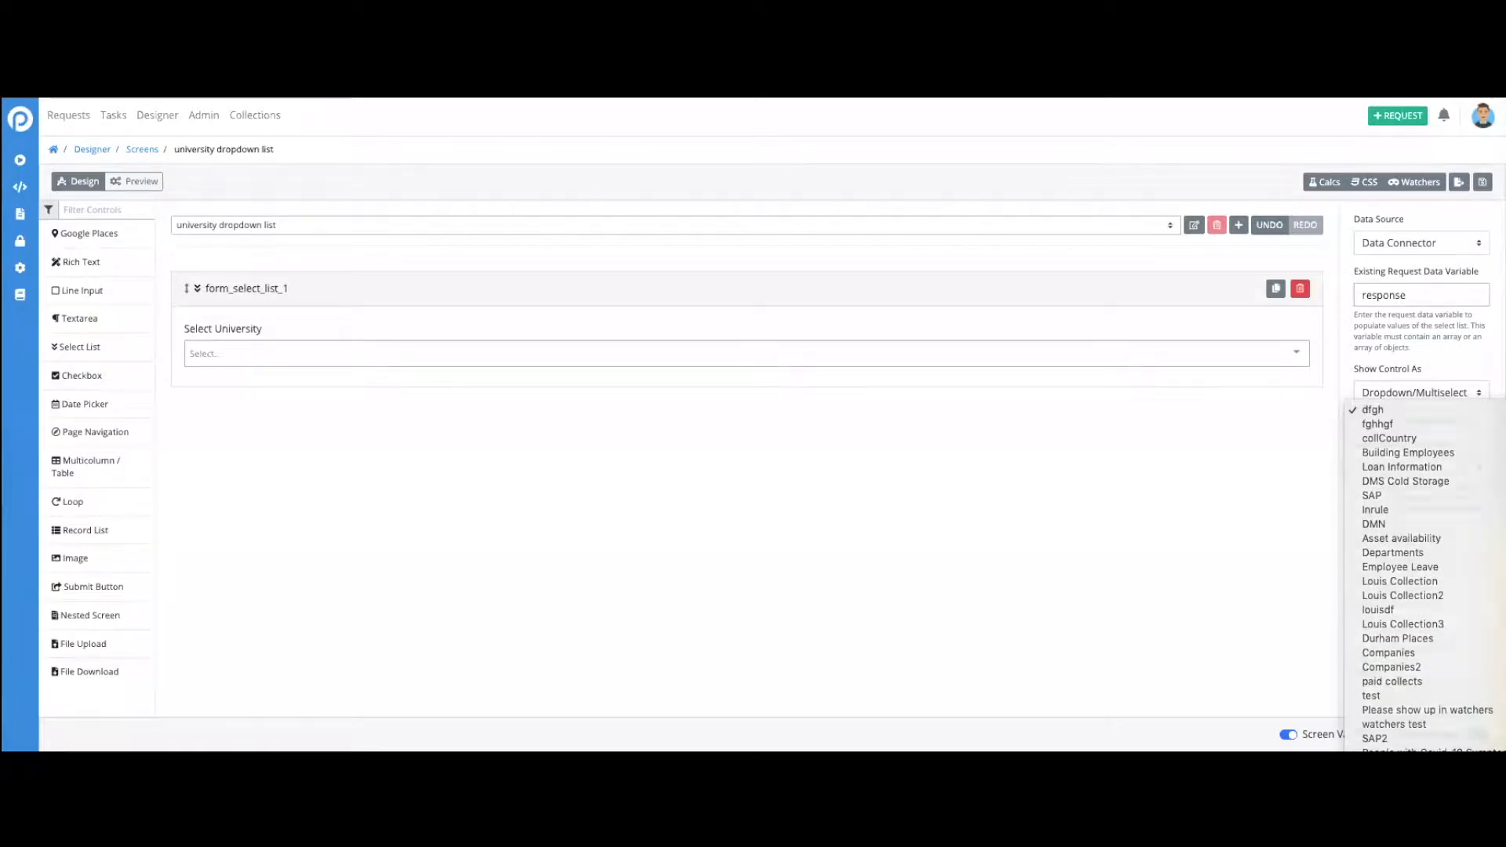
pyautogui.click(1421, 631)
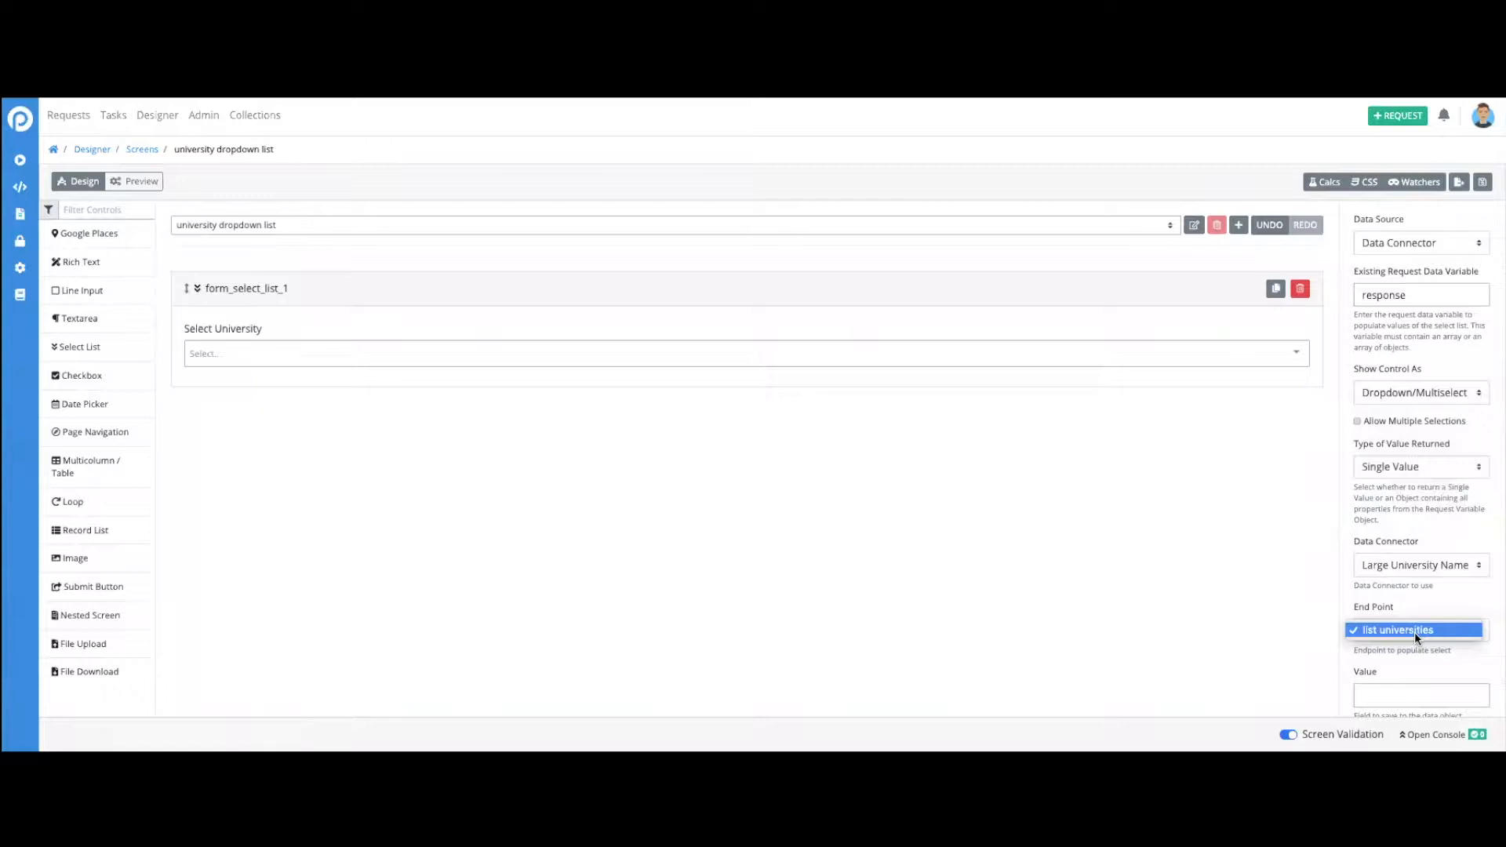
pyautogui.click(1414, 632)
pyautogui.scroll(-2, 1423, 666)
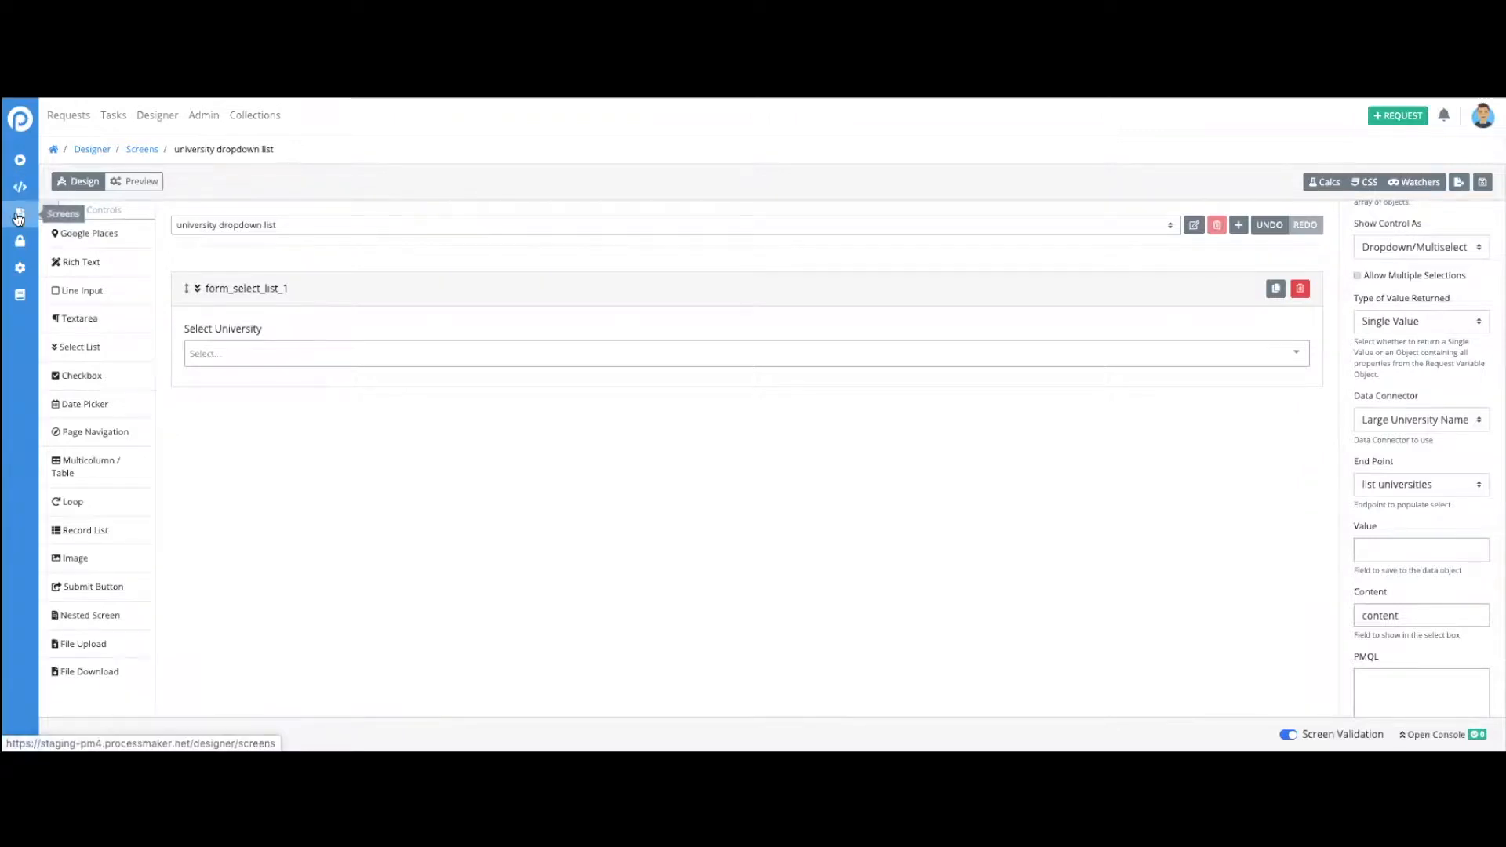
# - Open the Data Connectors list in a separate browser tab, search for "universi" and open Large University Name List for editing
pyautogui.rightClick(15, 270)
pyautogui.click(47, 269)
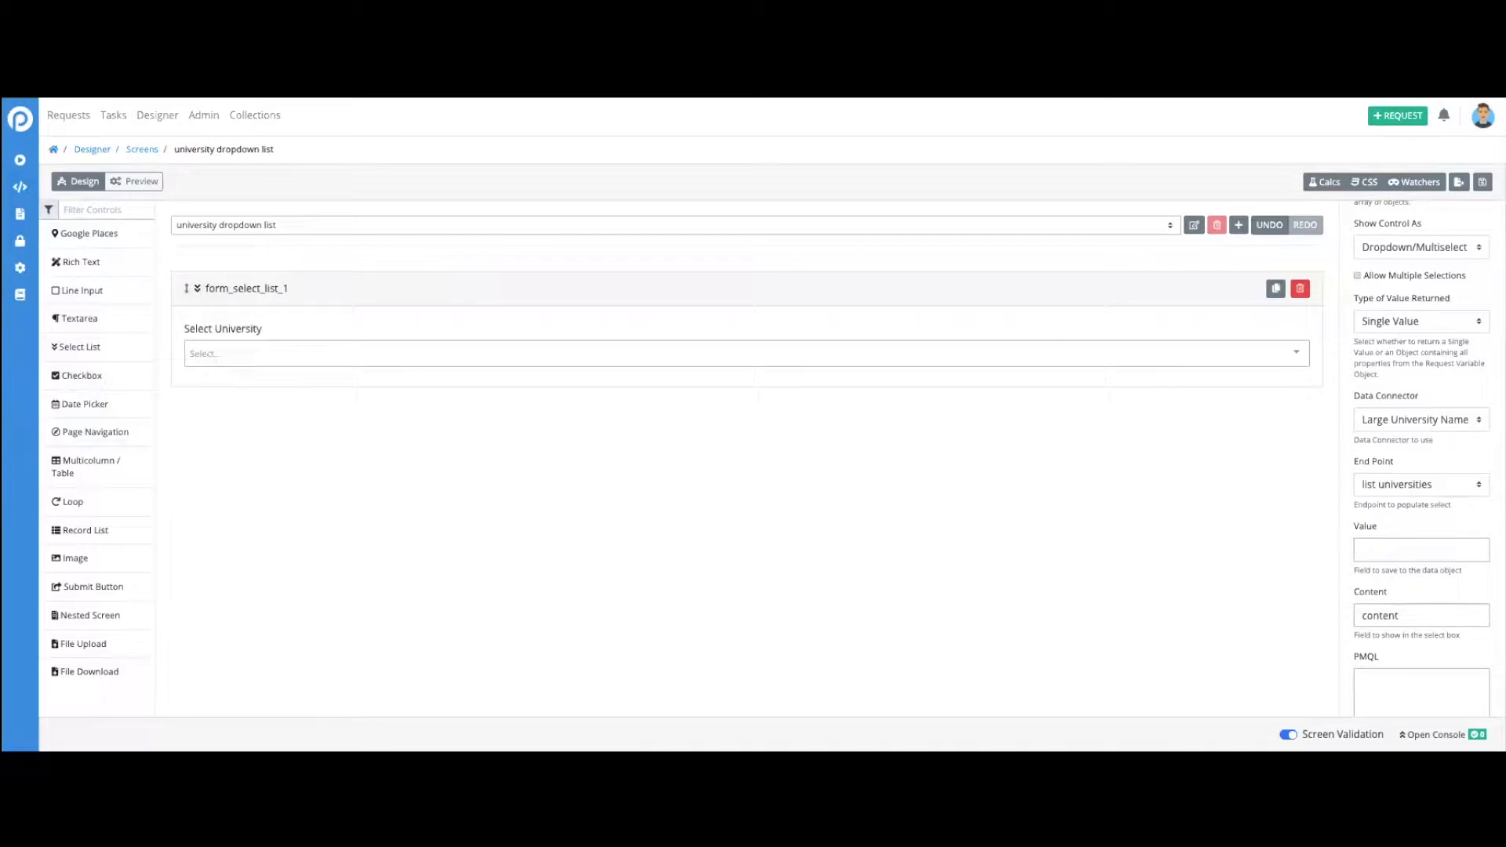
pyautogui.hotkey('ctrl', 'Tab')
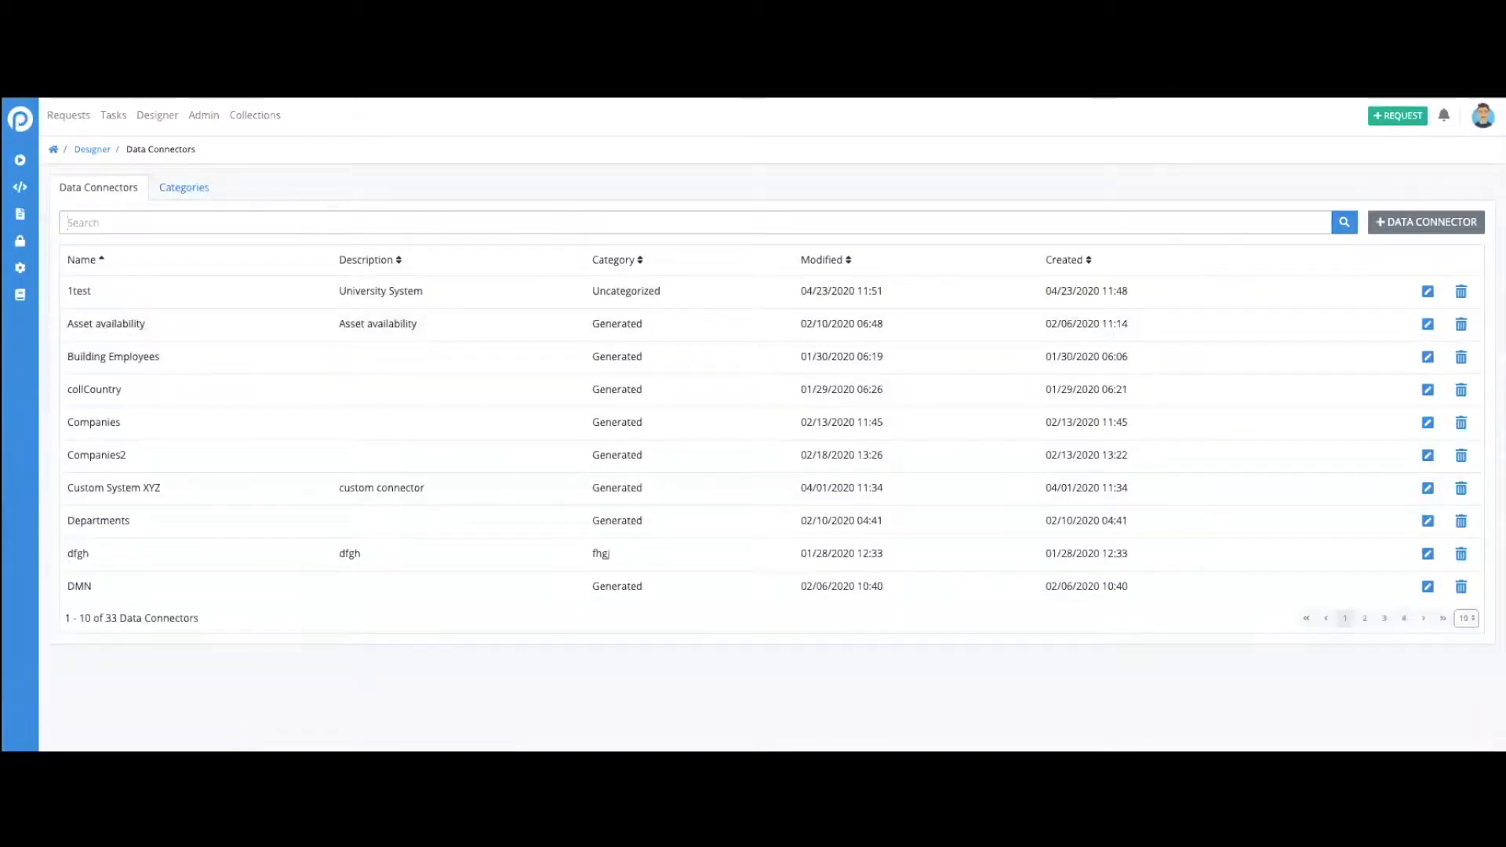
pyautogui.write('universi')
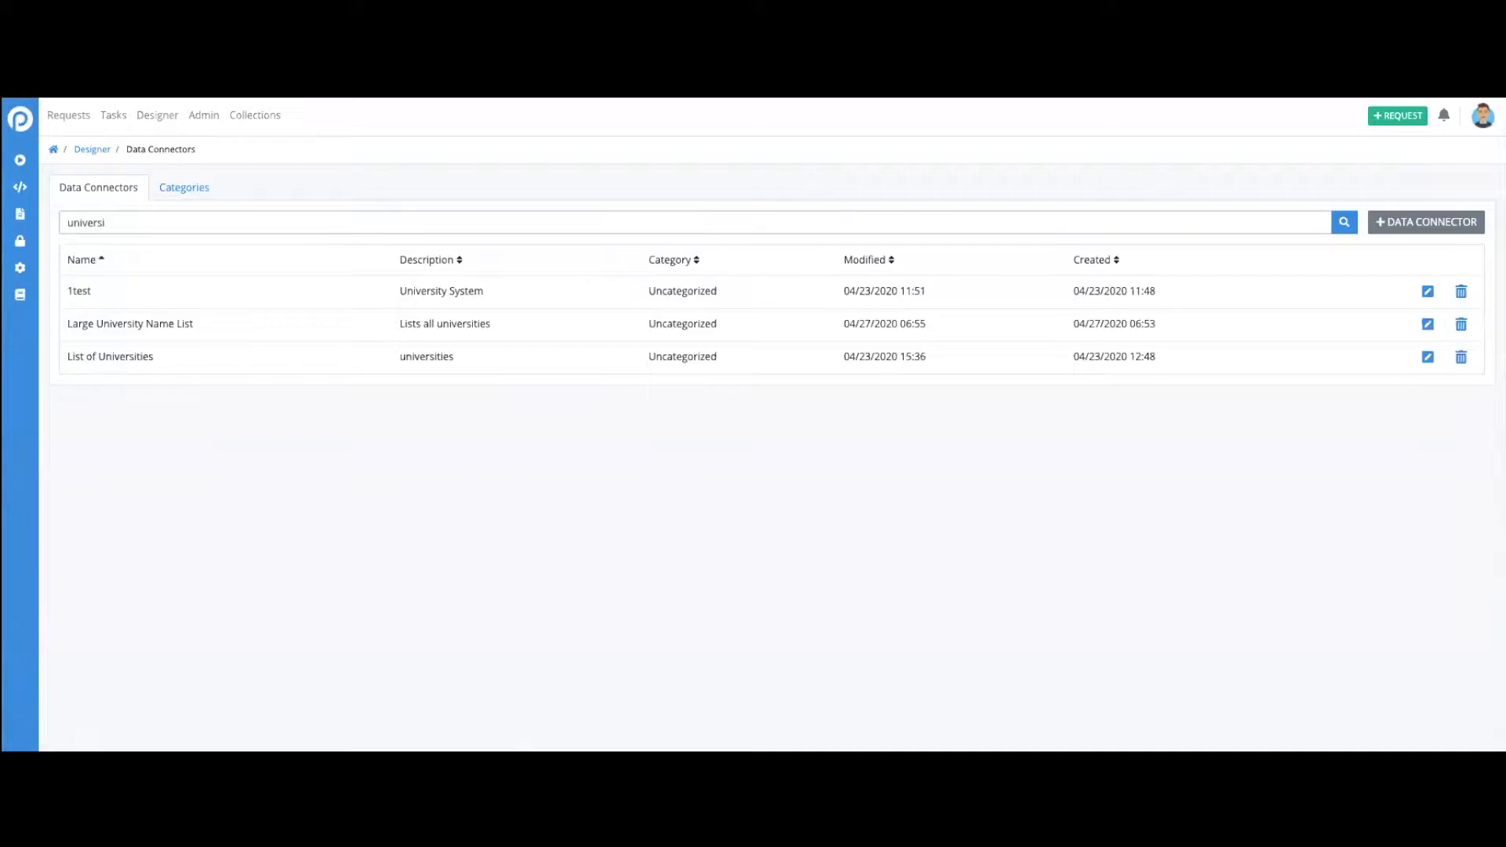
pyautogui.click(1427, 324)
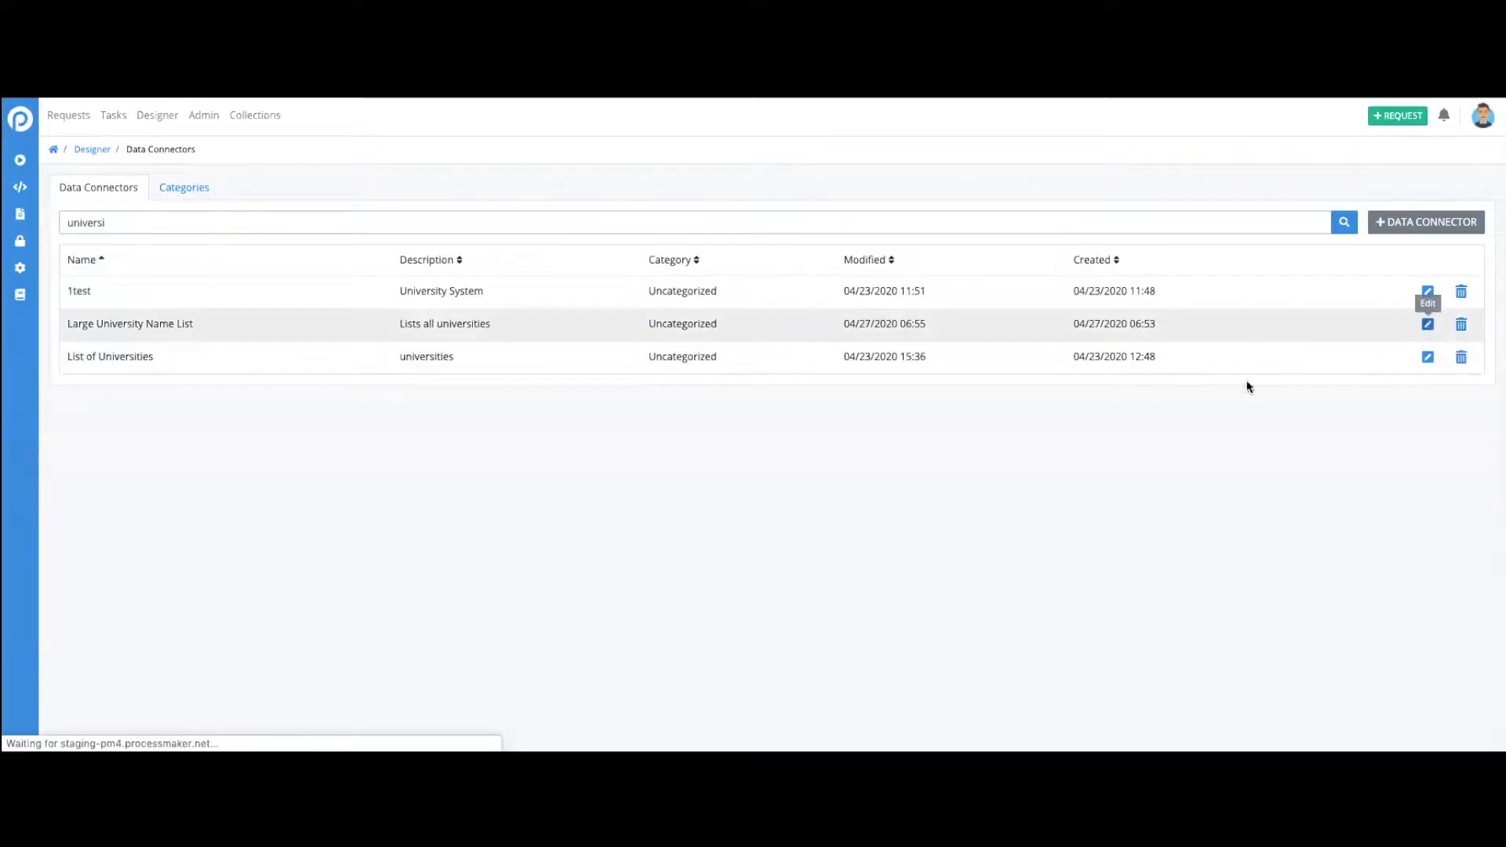
# - Test the connector's list universities endpoint and examine the response for the field that holds the university name
pyautogui.click(778, 393)
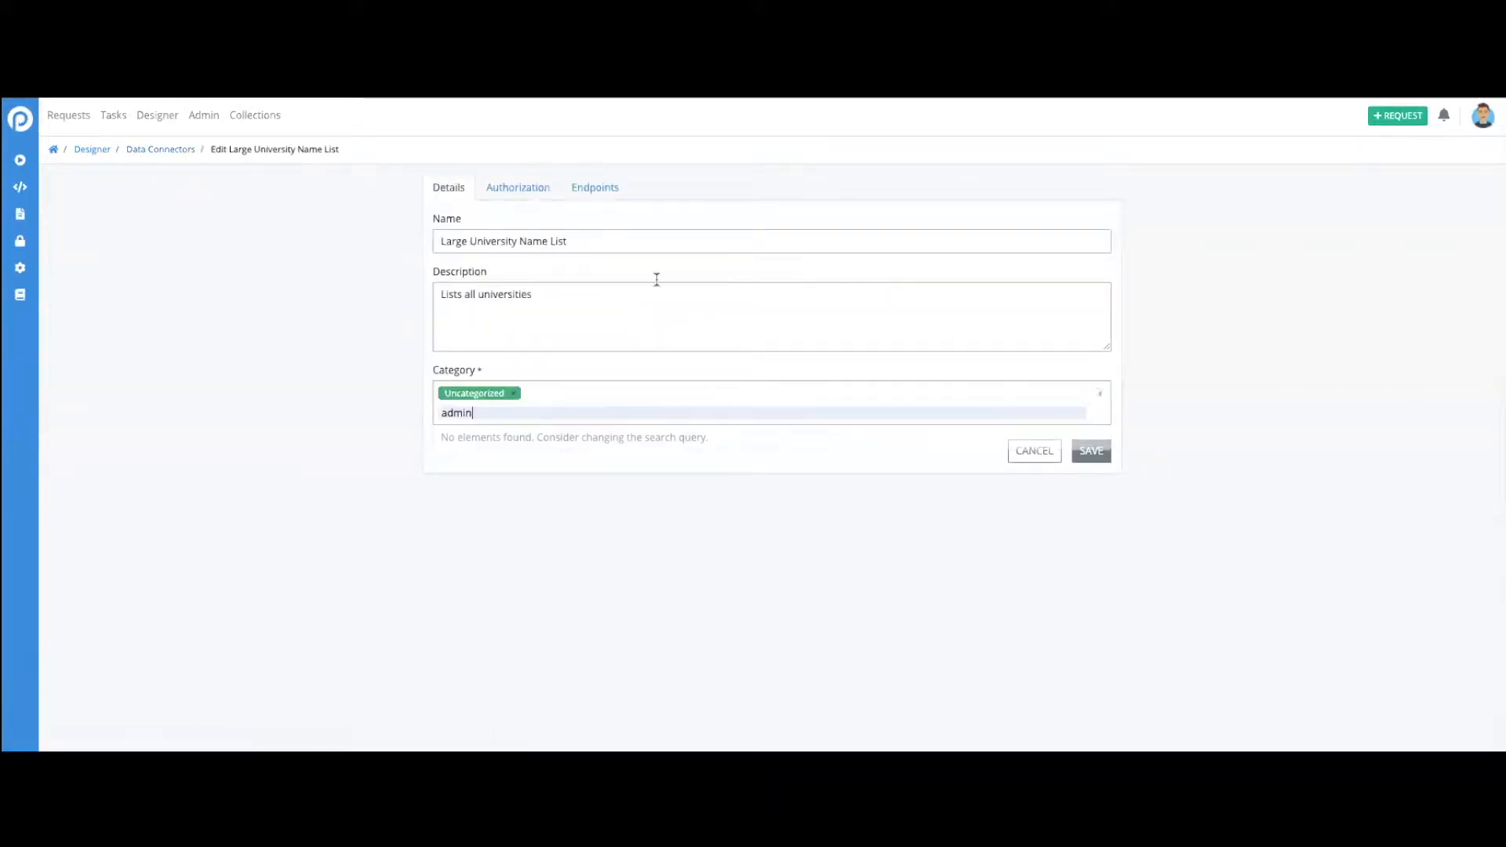
pyautogui.click(612, 191)
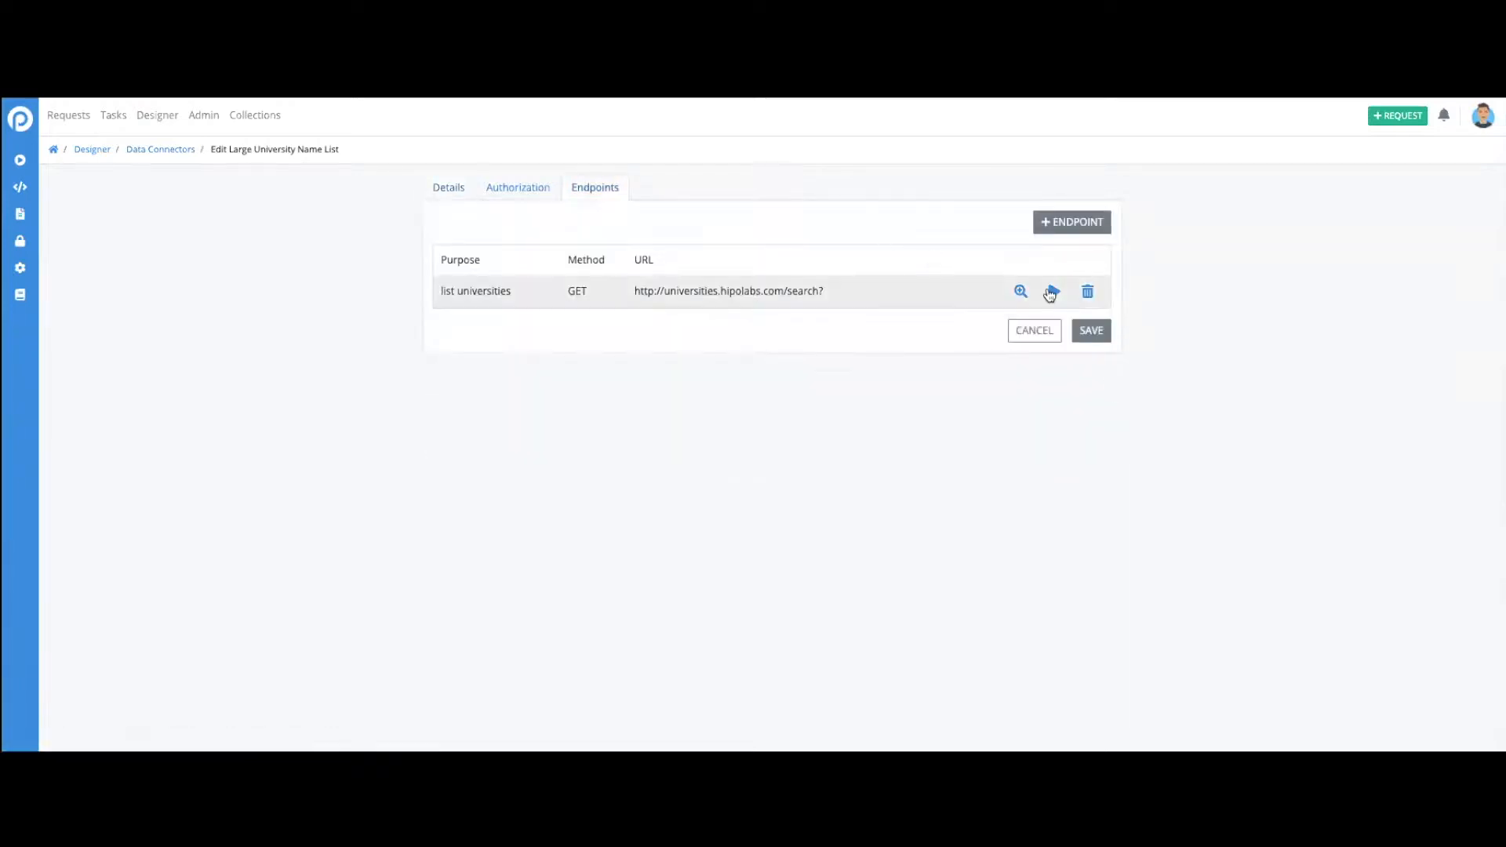
pyautogui.click(1051, 290)
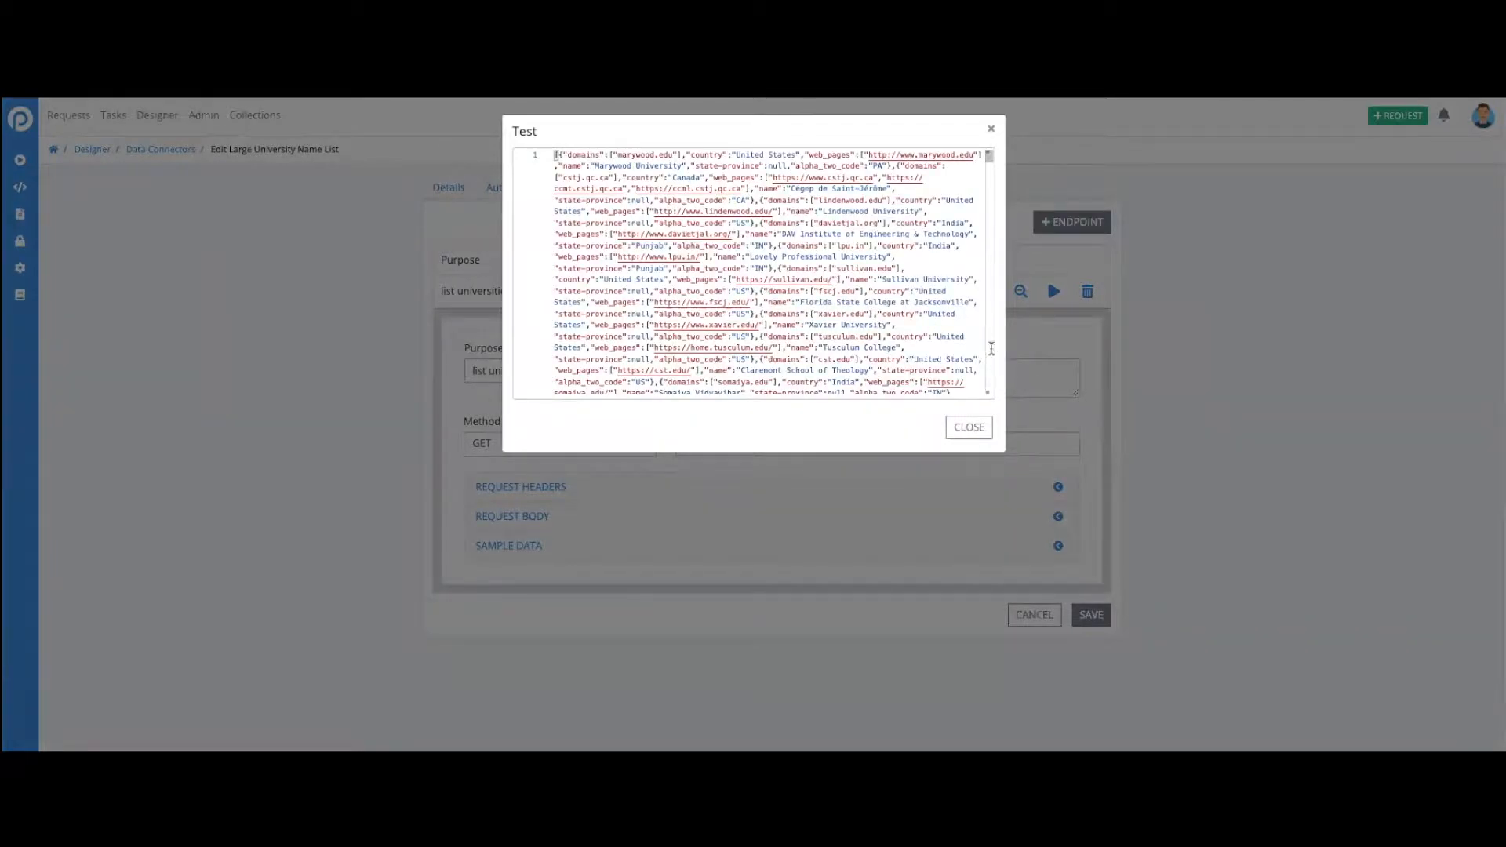
pyautogui.scroll(-1, 953, 267)
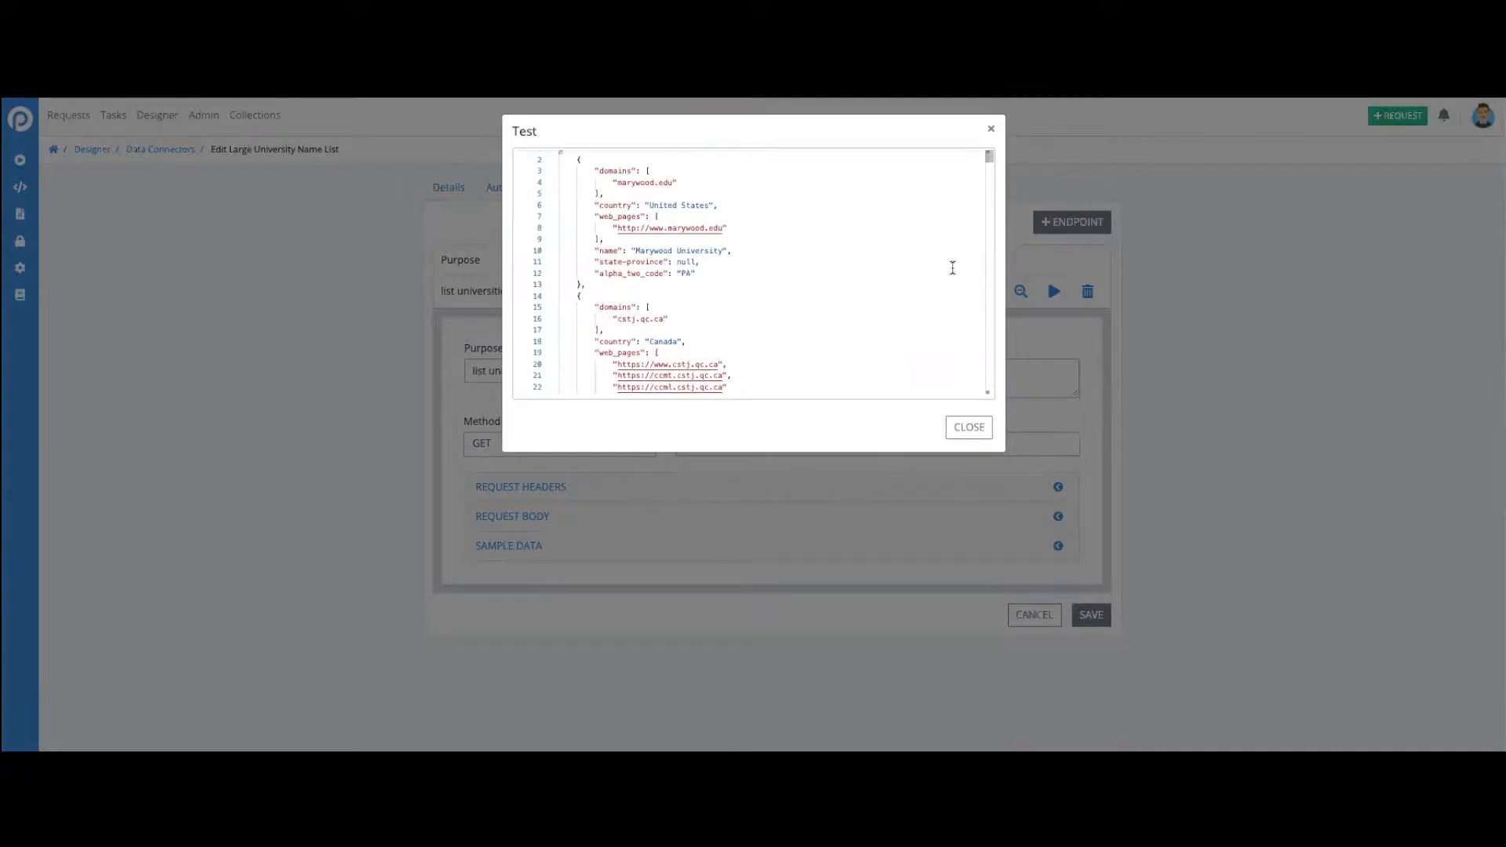
pyautogui.moveTo(594, 251); pyautogui.dragTo(626, 249)
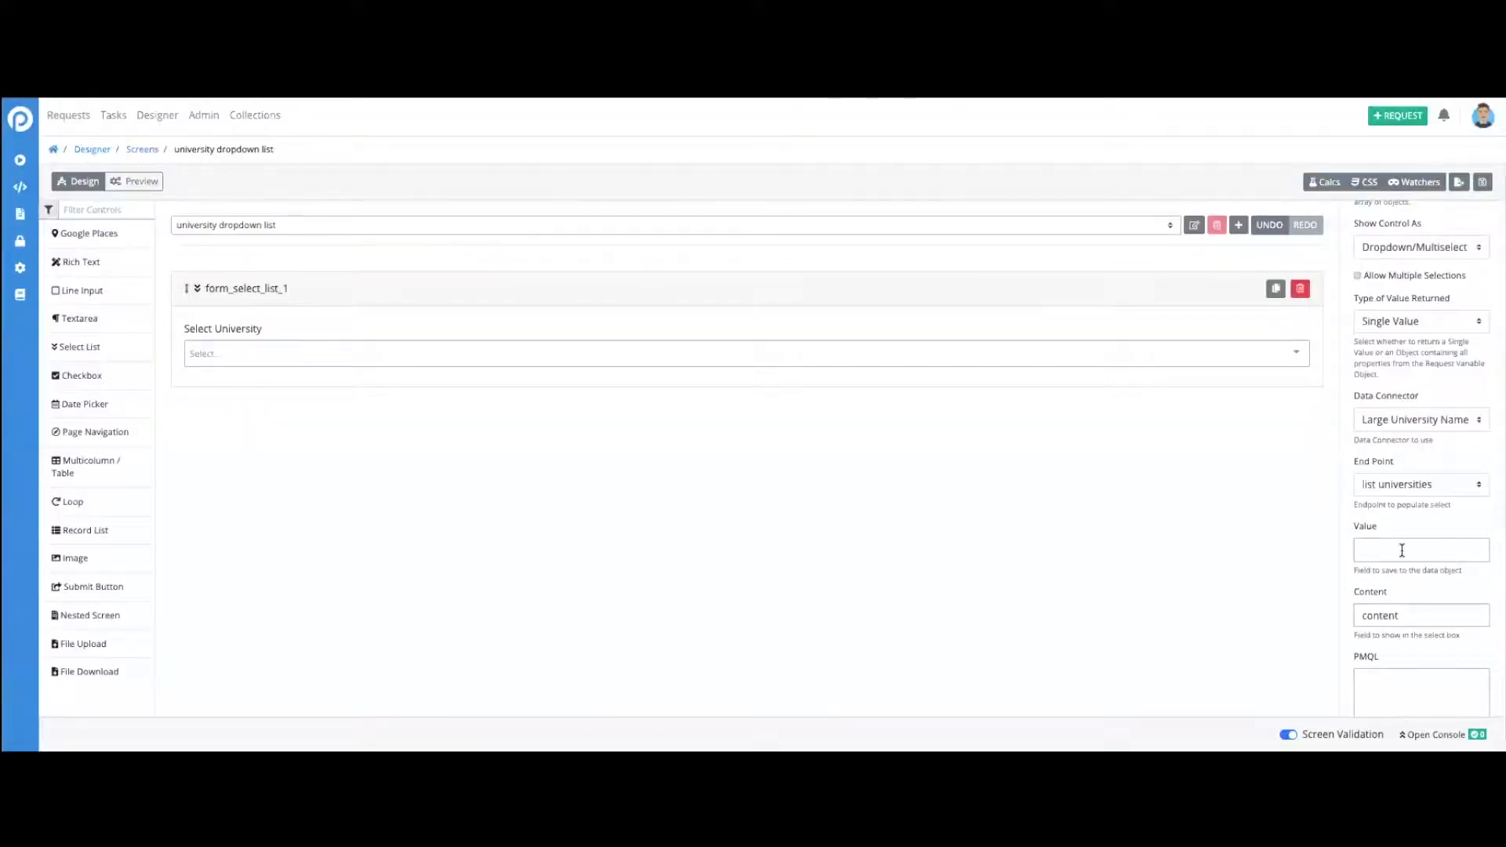
# - Back in the university dropdown list screen, set the select list's Content and Value fields to "name"
pyautogui.scroll(-1, 1401, 551)
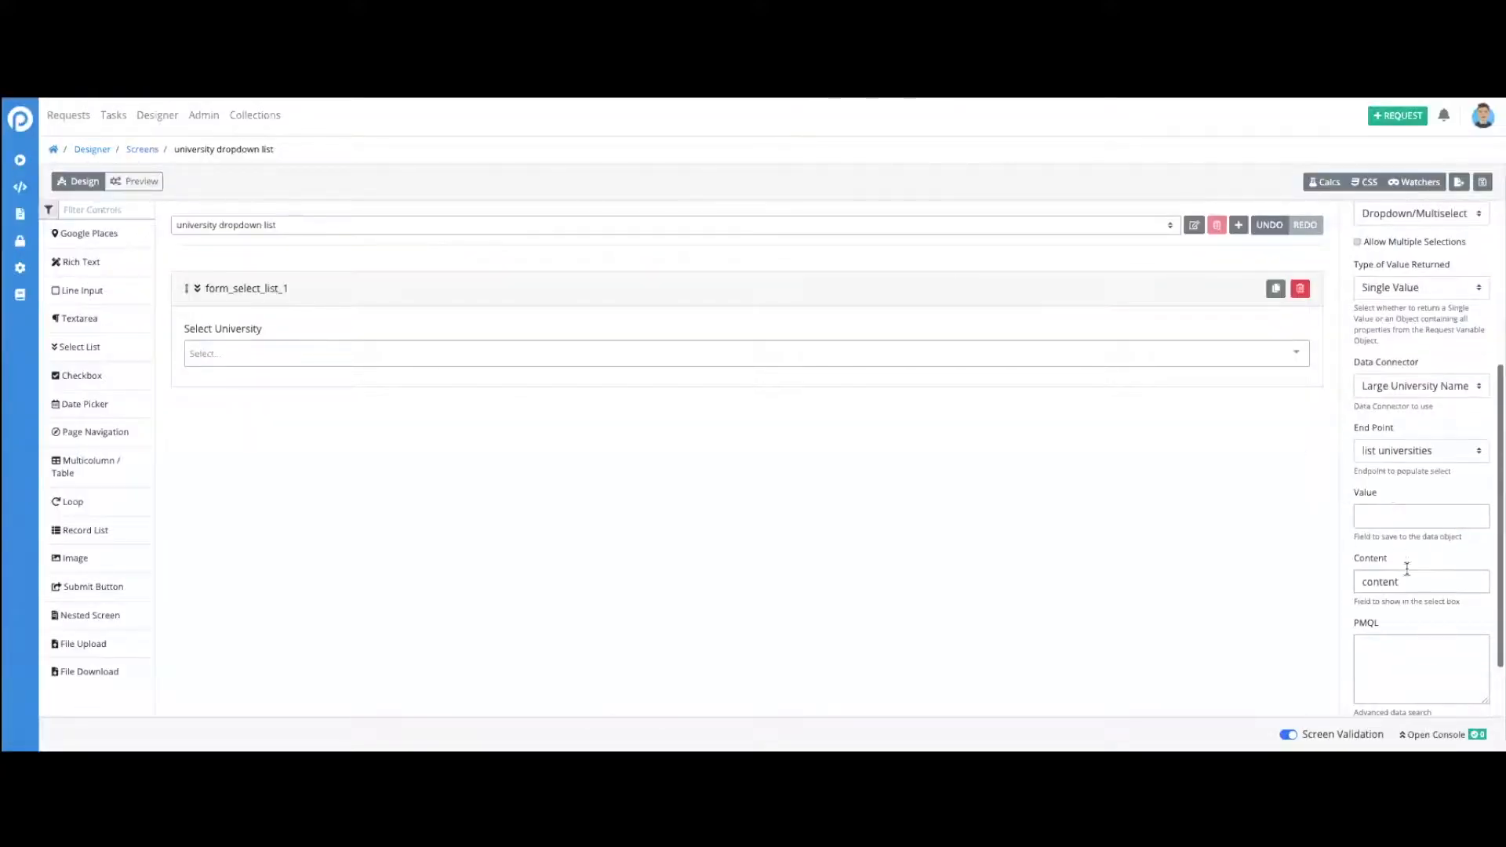
pyautogui.moveTo(1399, 582); pyautogui.dragTo(1354, 582)
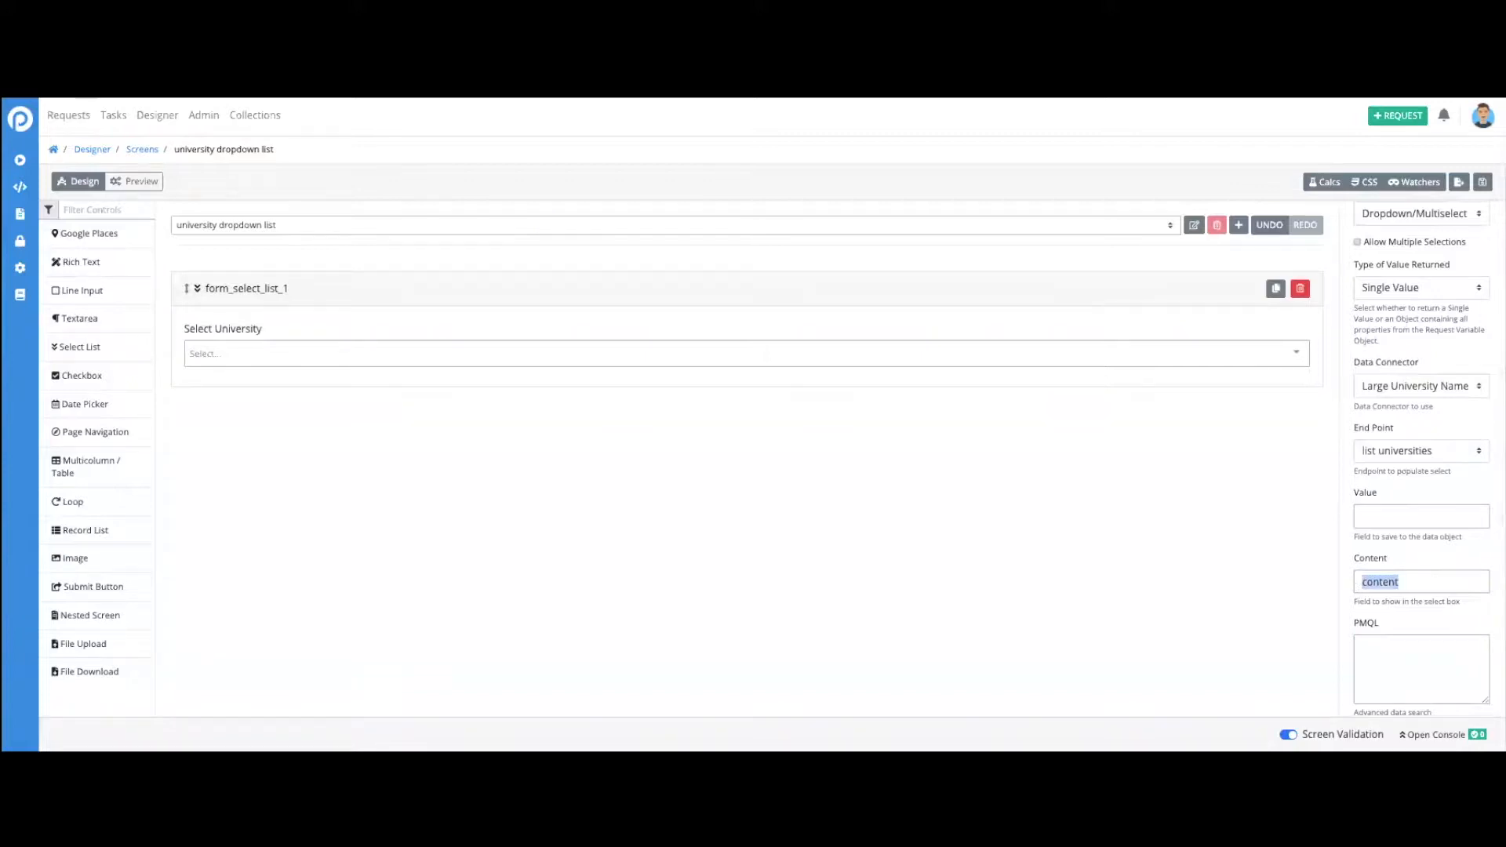
pyautogui.write('name')
pyautogui.click(1383, 515)
pyautogui.write('name')
pyautogui.scroll(-2, 1390, 521)
pyautogui.scroll(5, 1390, 521)
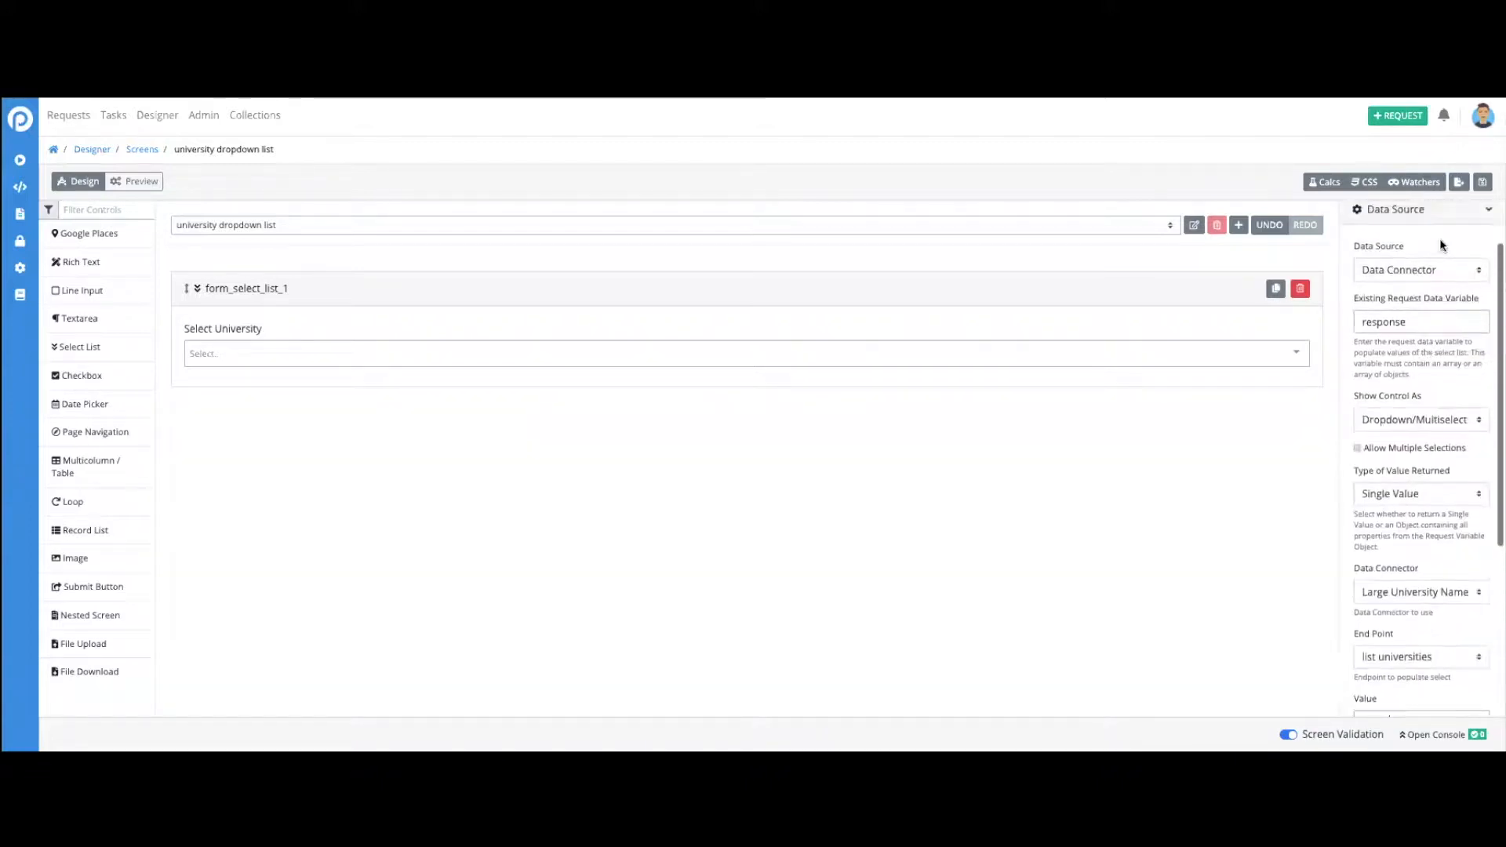
# - Save the university dropdown list screen without a version name and dismiss the remaining notices and dialog
pyautogui.click(1483, 182)
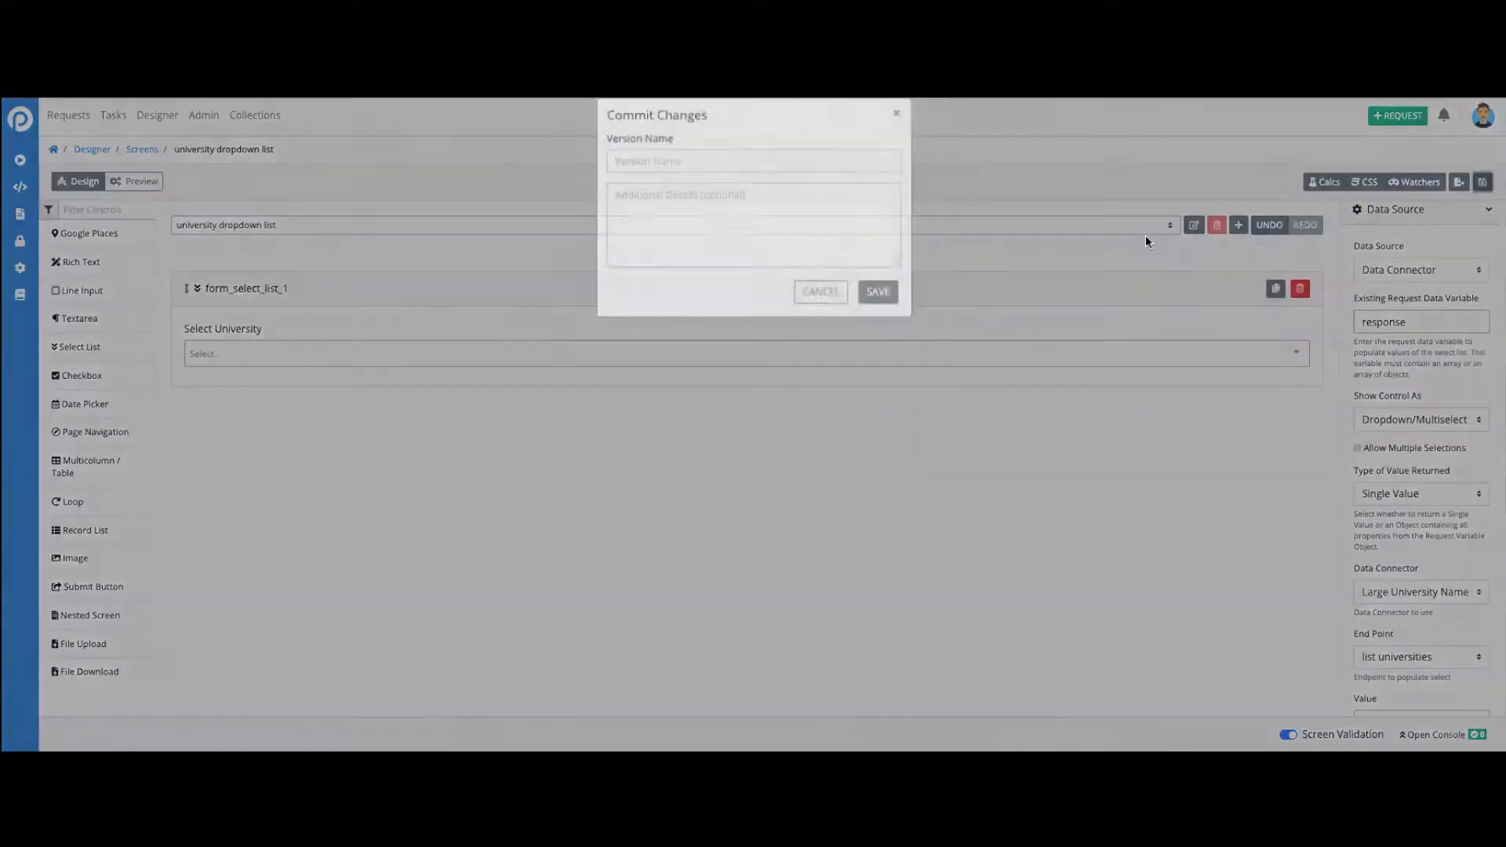
pyautogui.click(891, 309)
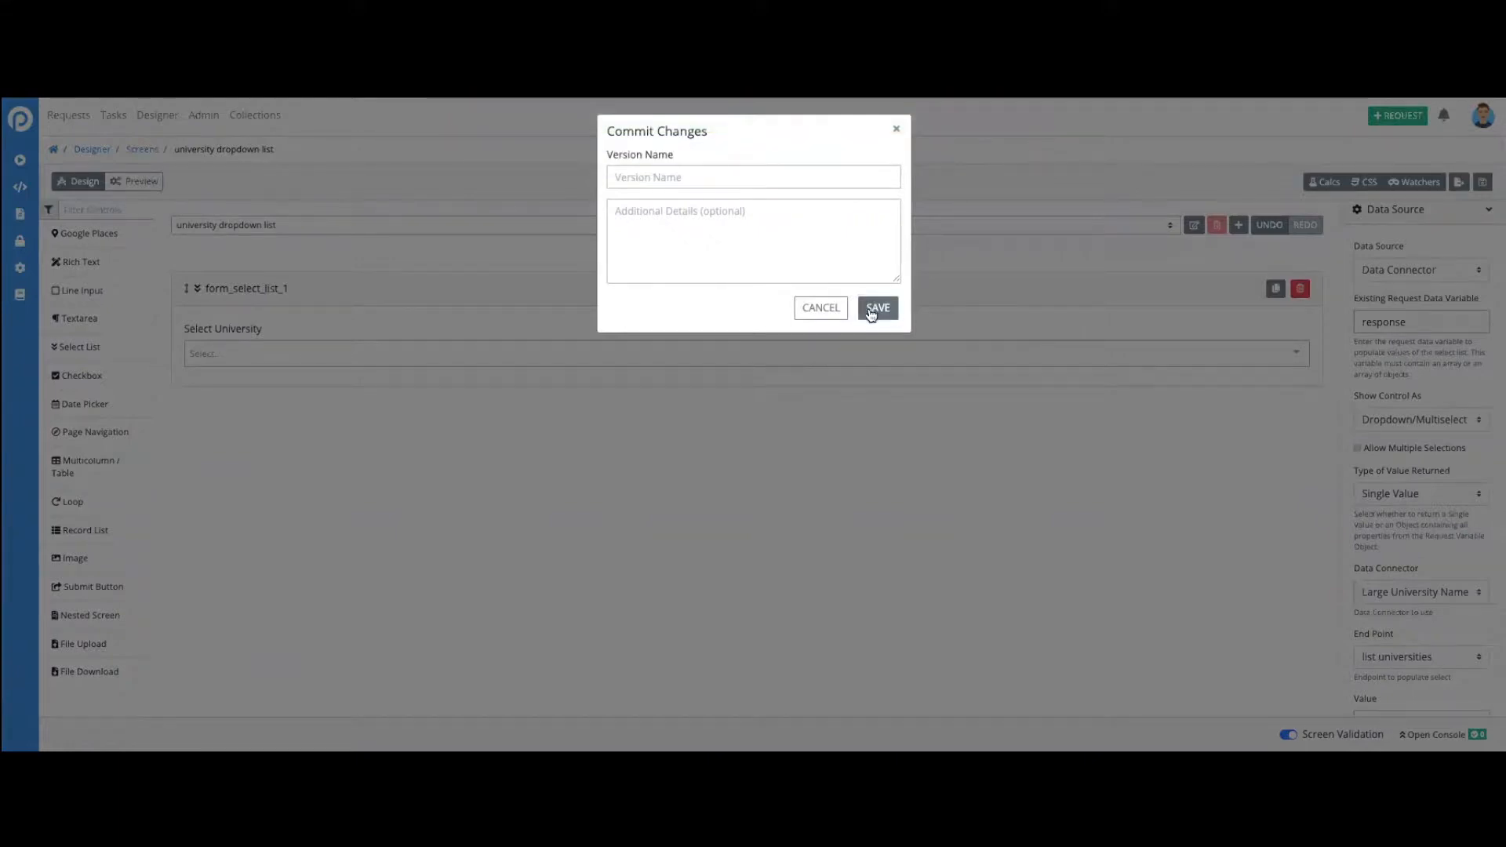
pyautogui.click(875, 307)
pyautogui.click(1036, 158)
pyautogui.click(1036, 117)
pyautogui.click(897, 123)
# - Preview the screen and test the Select University dropdown by searching "harvard" and choosing Harvard University
pyautogui.click(151, 184)
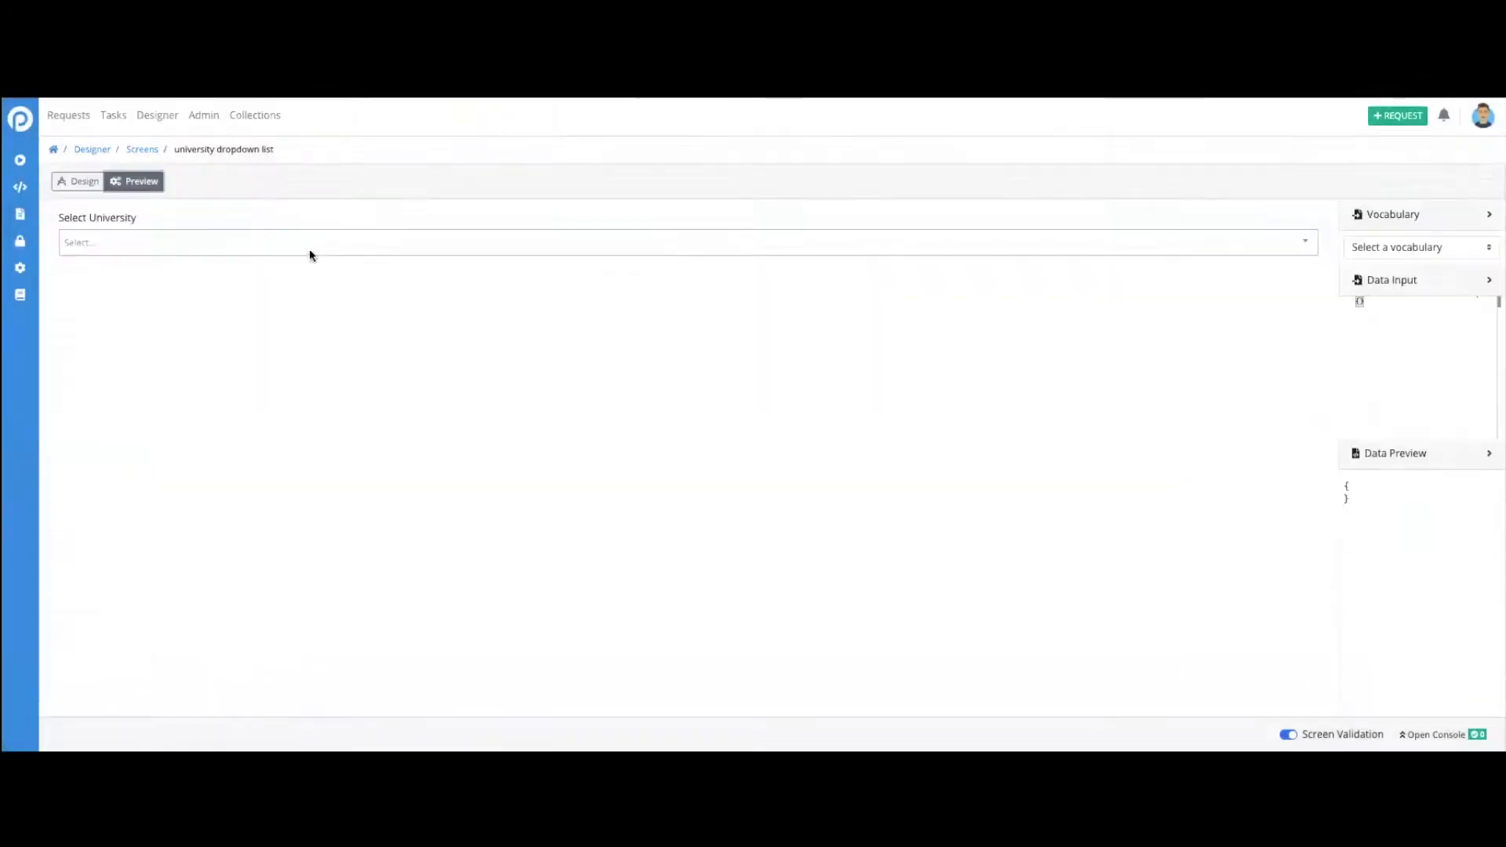
pyautogui.click(312, 238)
pyautogui.write('harvard')
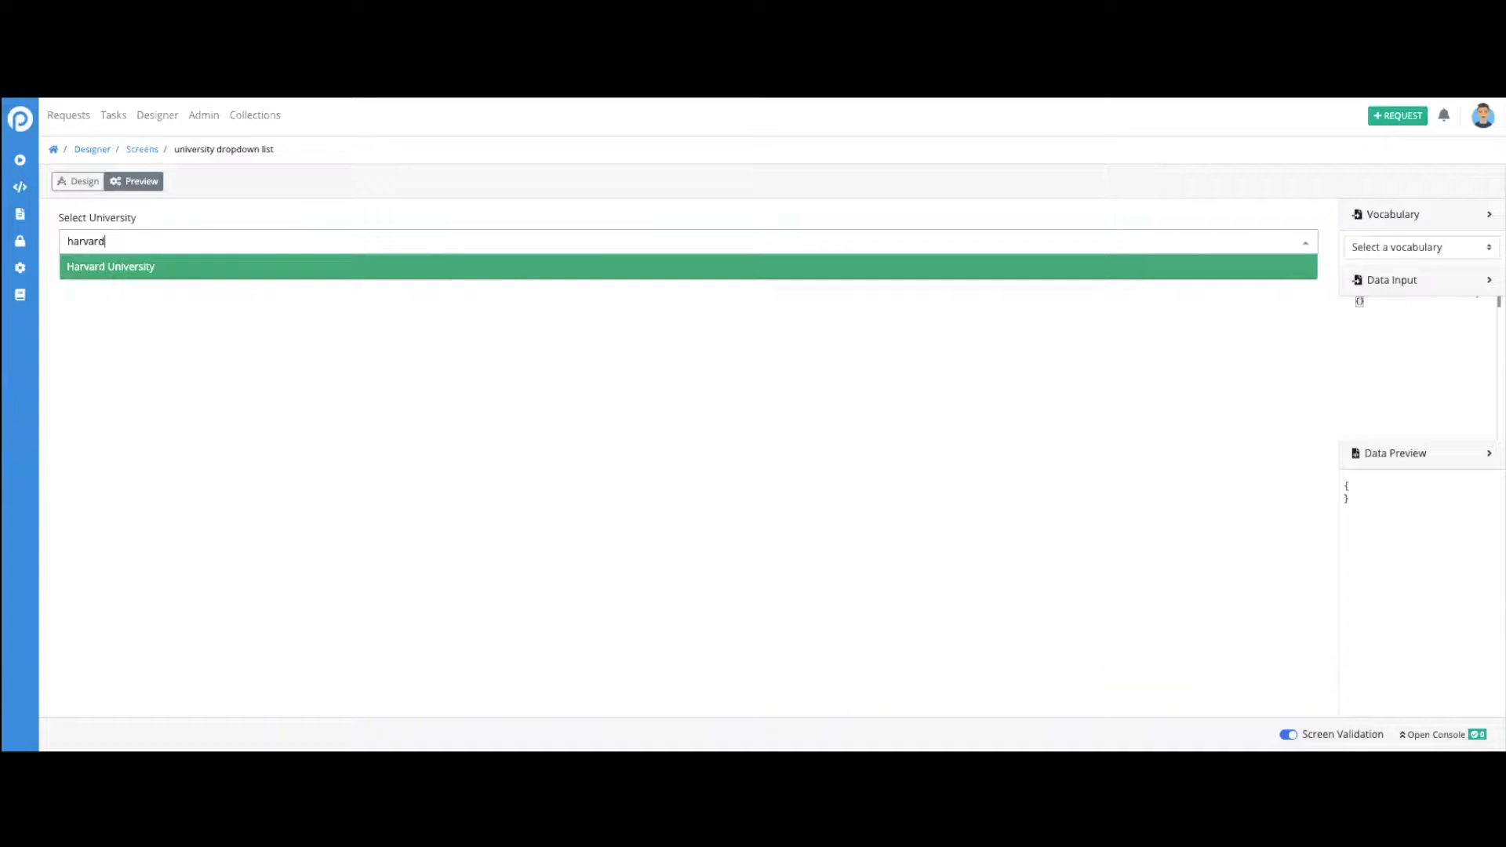
pyautogui.click(131, 269)
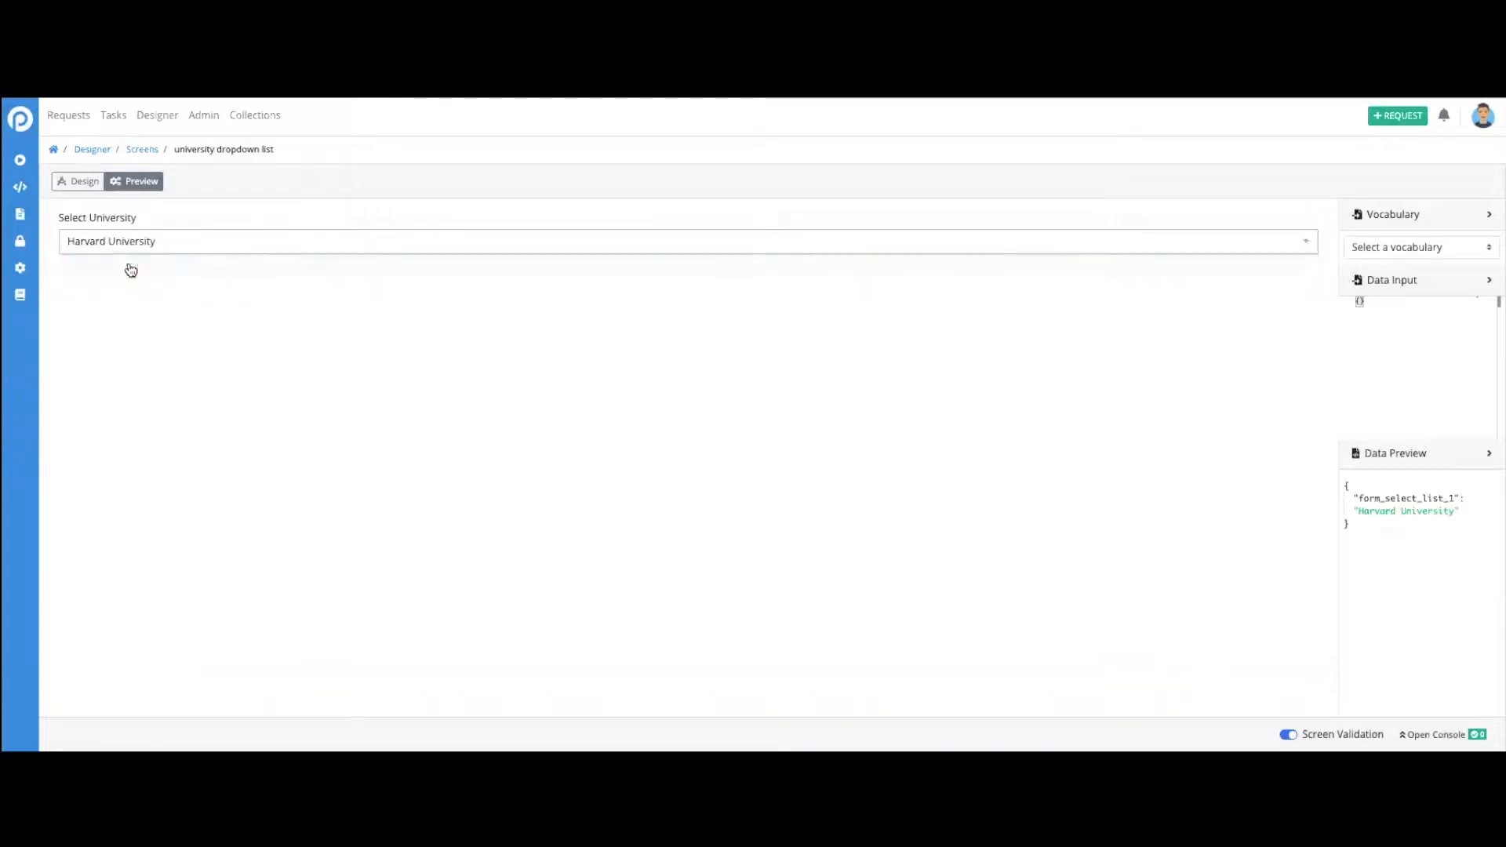
pyautogui.click(210, 243)
# - Search the Designer's processes for "universities" and open the "Get names of universities" process in the modeler
pyautogui.click(97, 153)
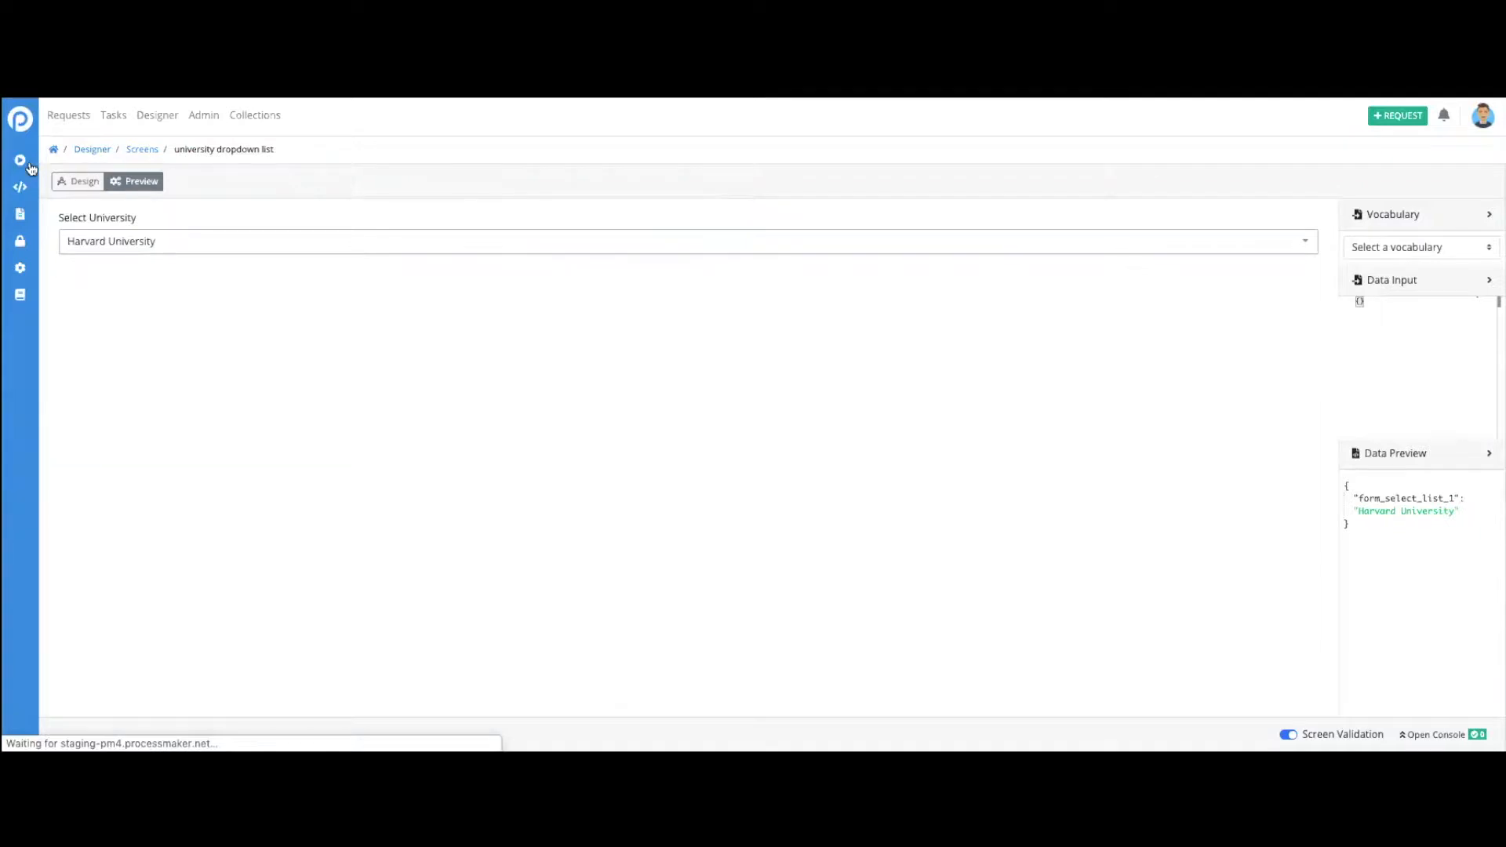
pyautogui.click(205, 225)
pyautogui.write('universities')
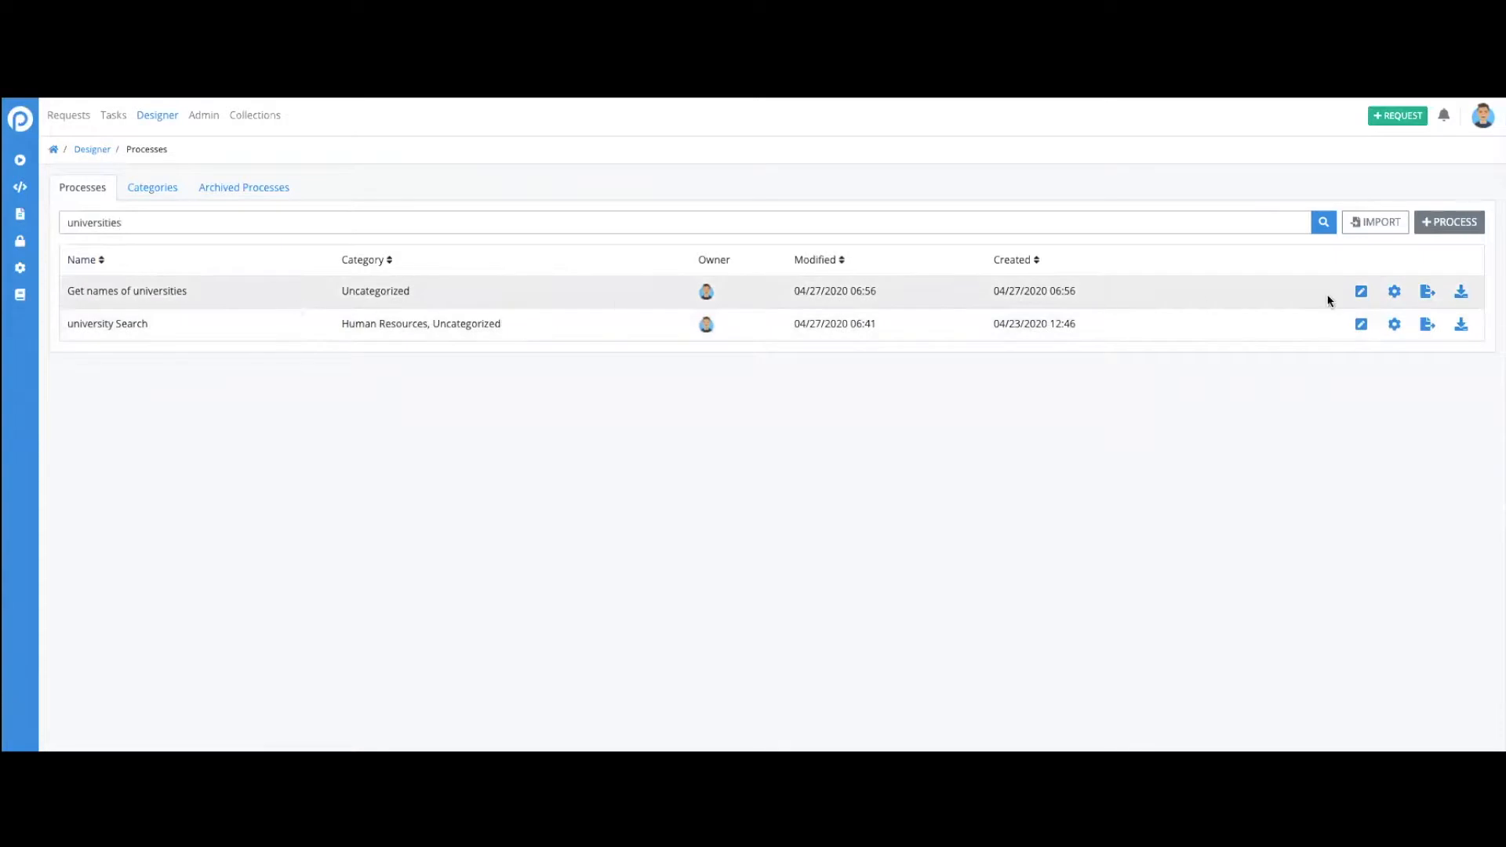
pyautogui.click(1359, 293)
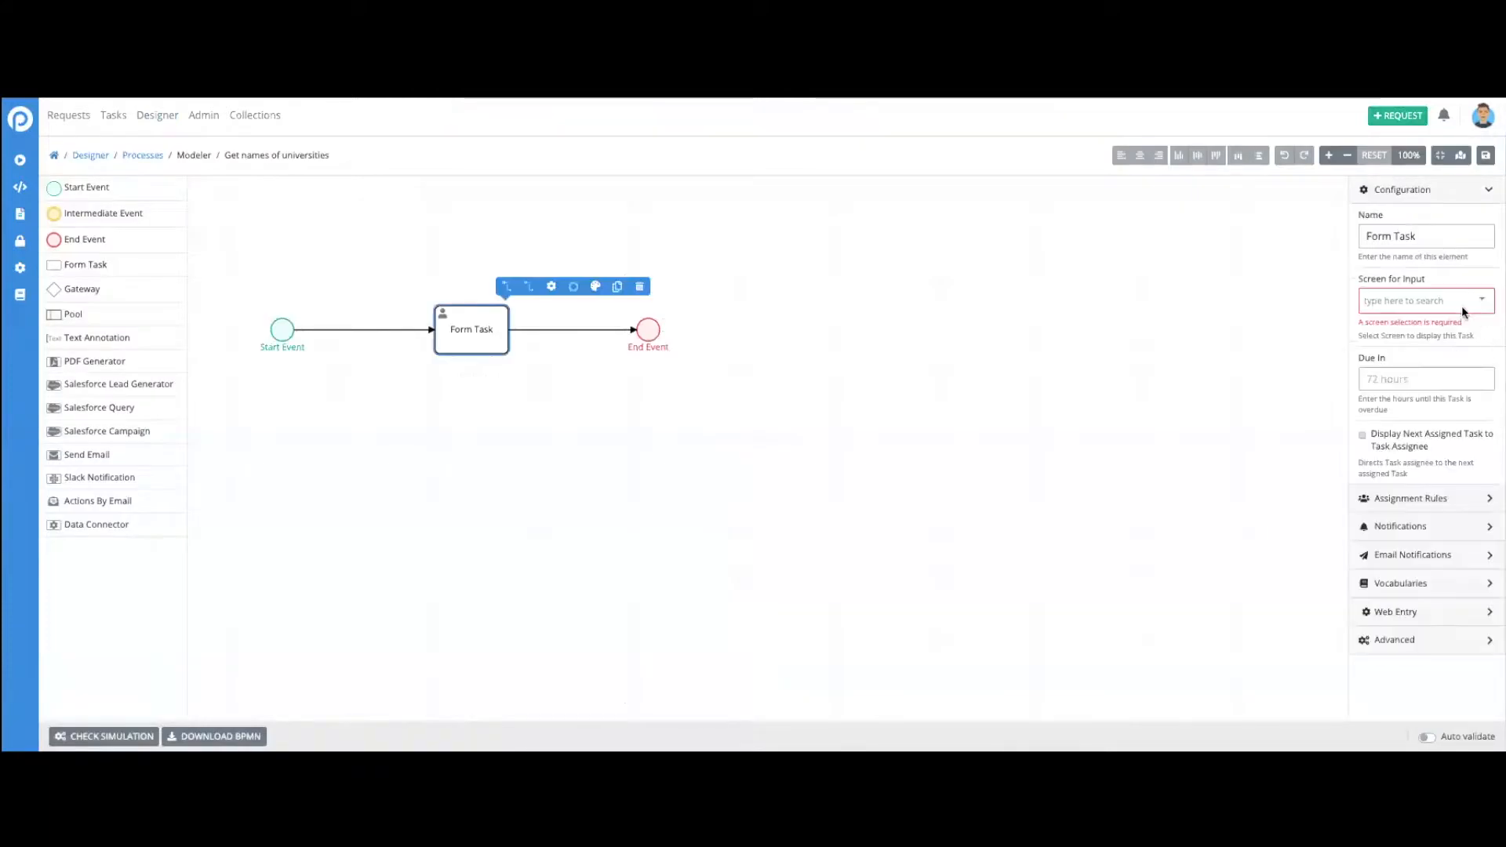
# - Assign the university dropdown list screen as the Form Task's screen for input and save the process
pyautogui.click(1461, 303)
pyautogui.write('universities')
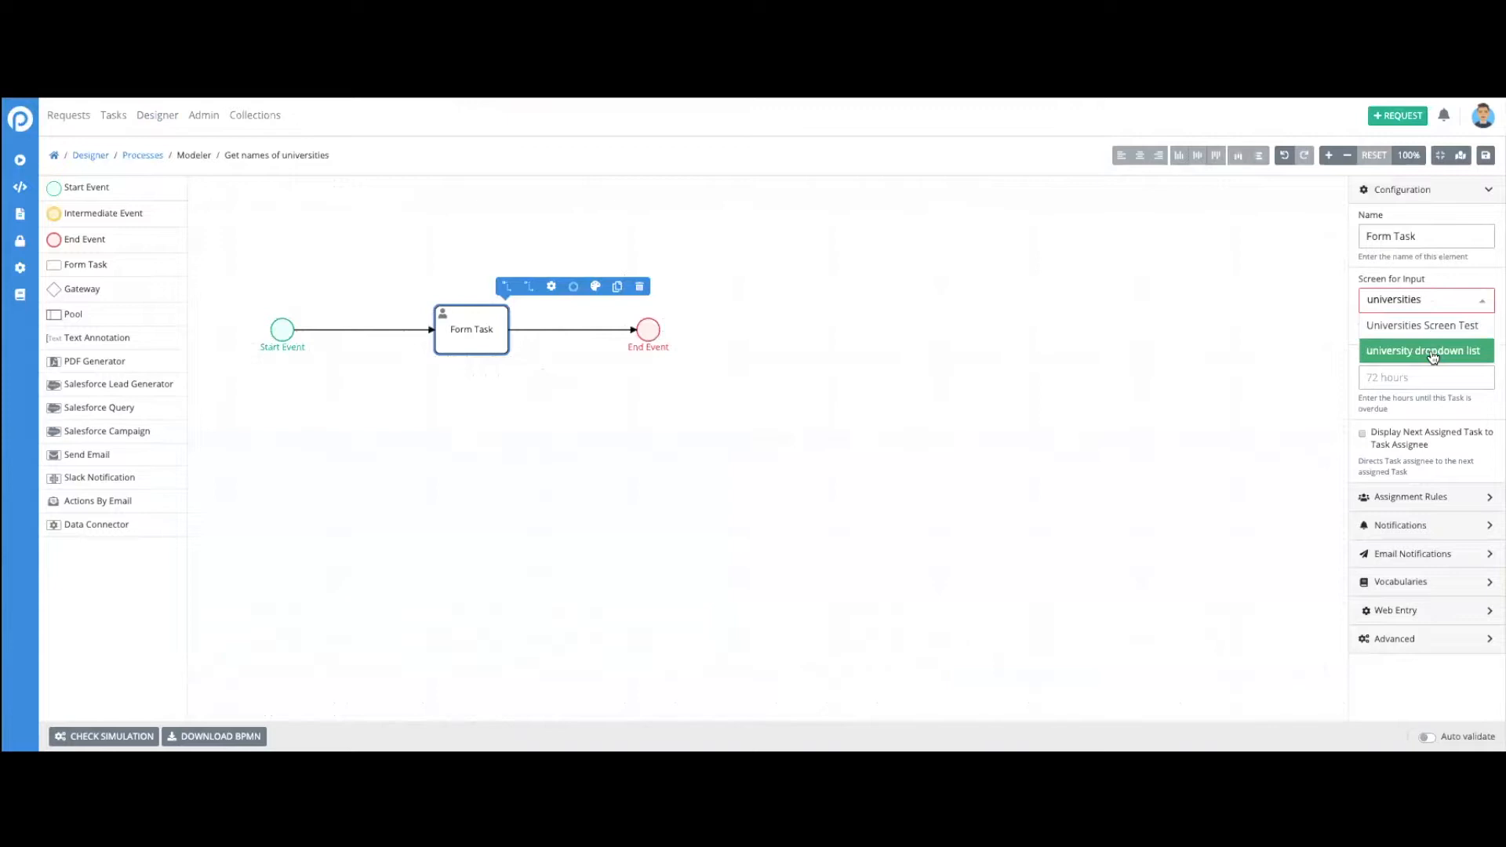
pyautogui.click(1432, 357)
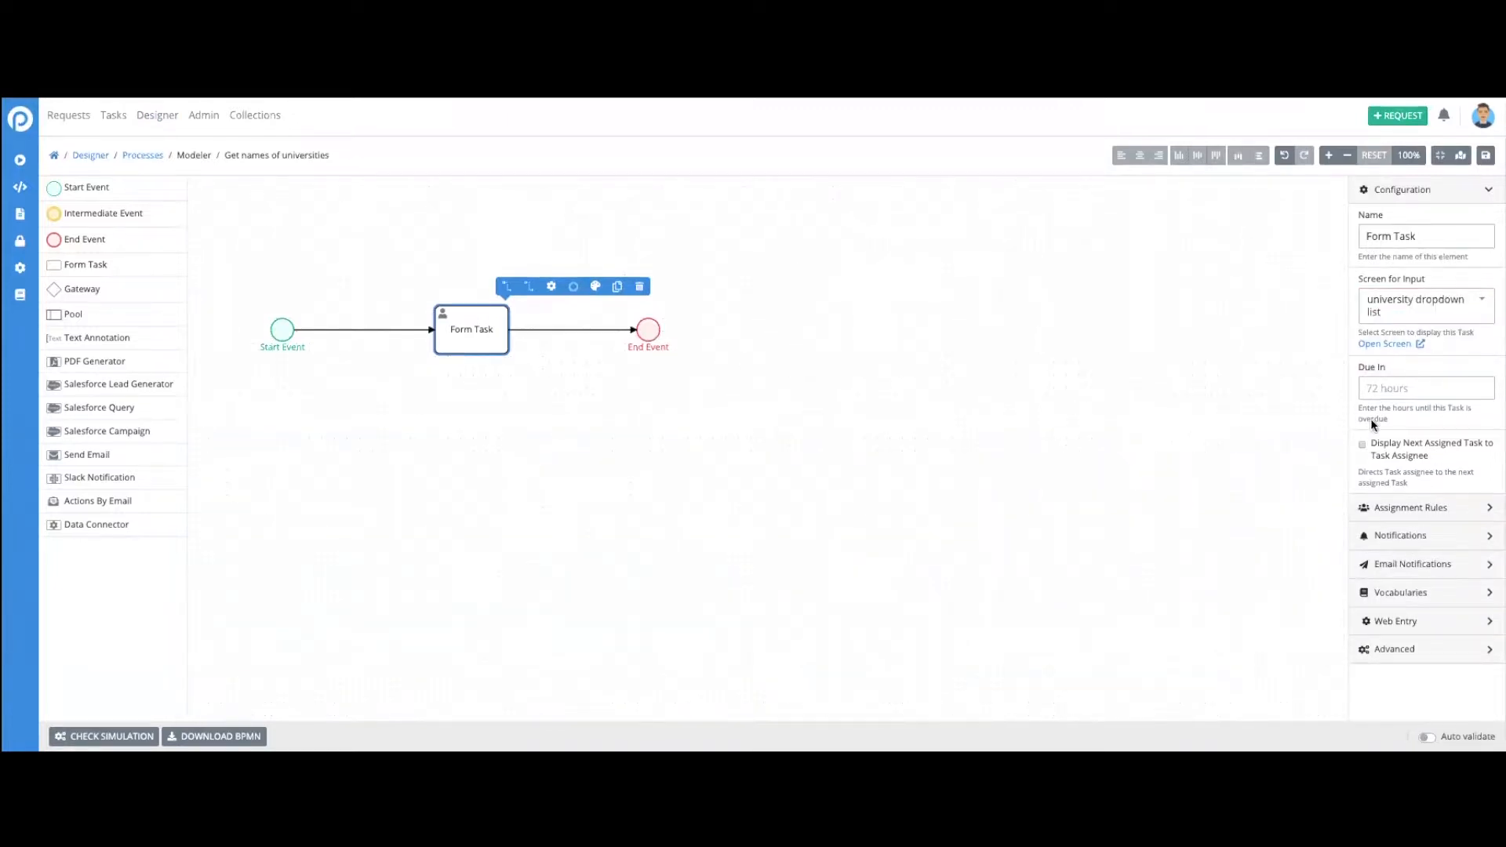
pyautogui.click(1485, 157)
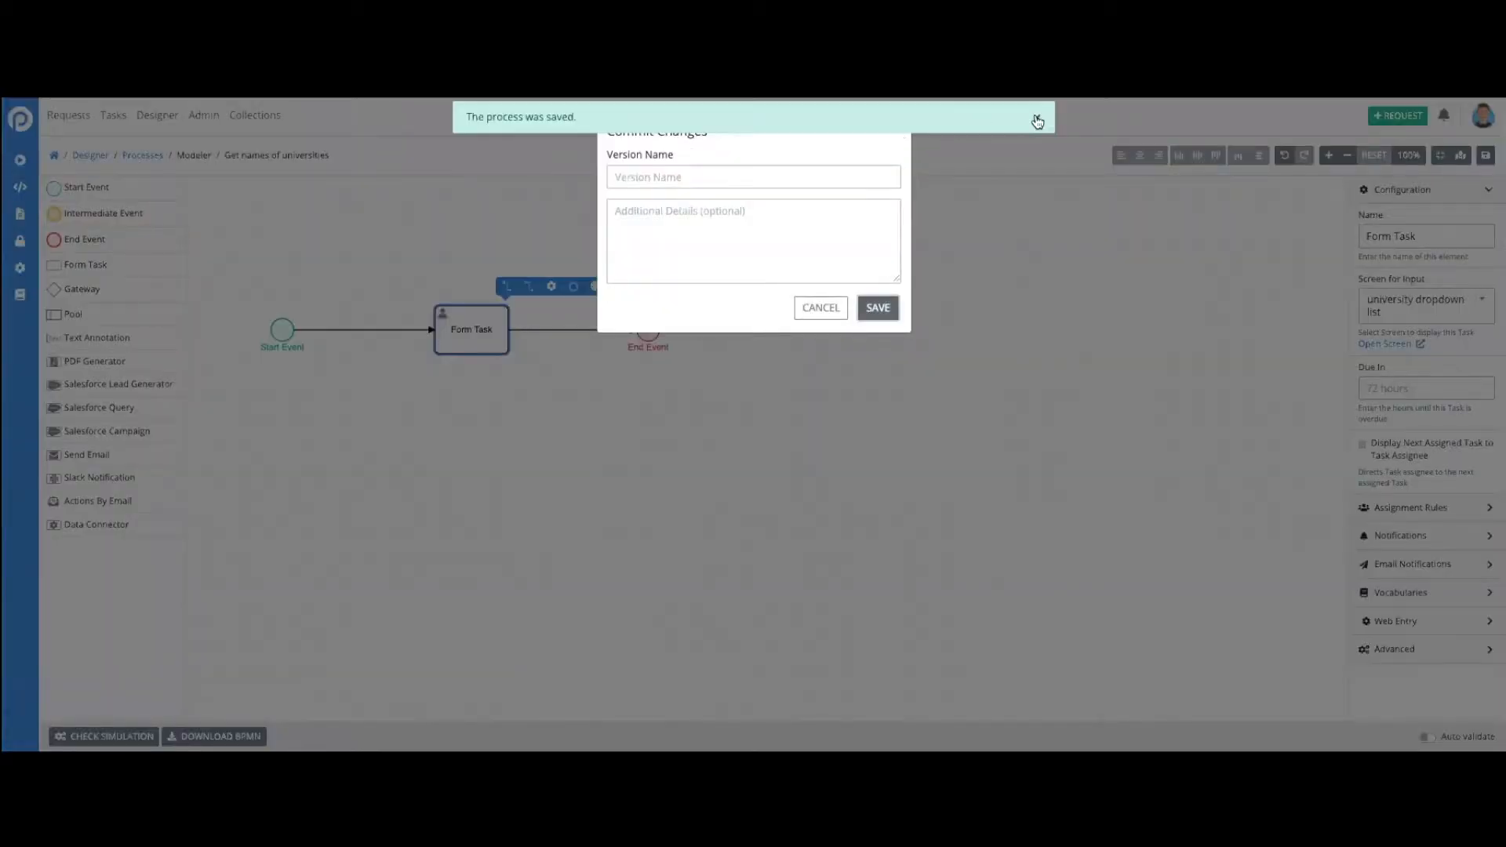
pyautogui.click(1038, 122)
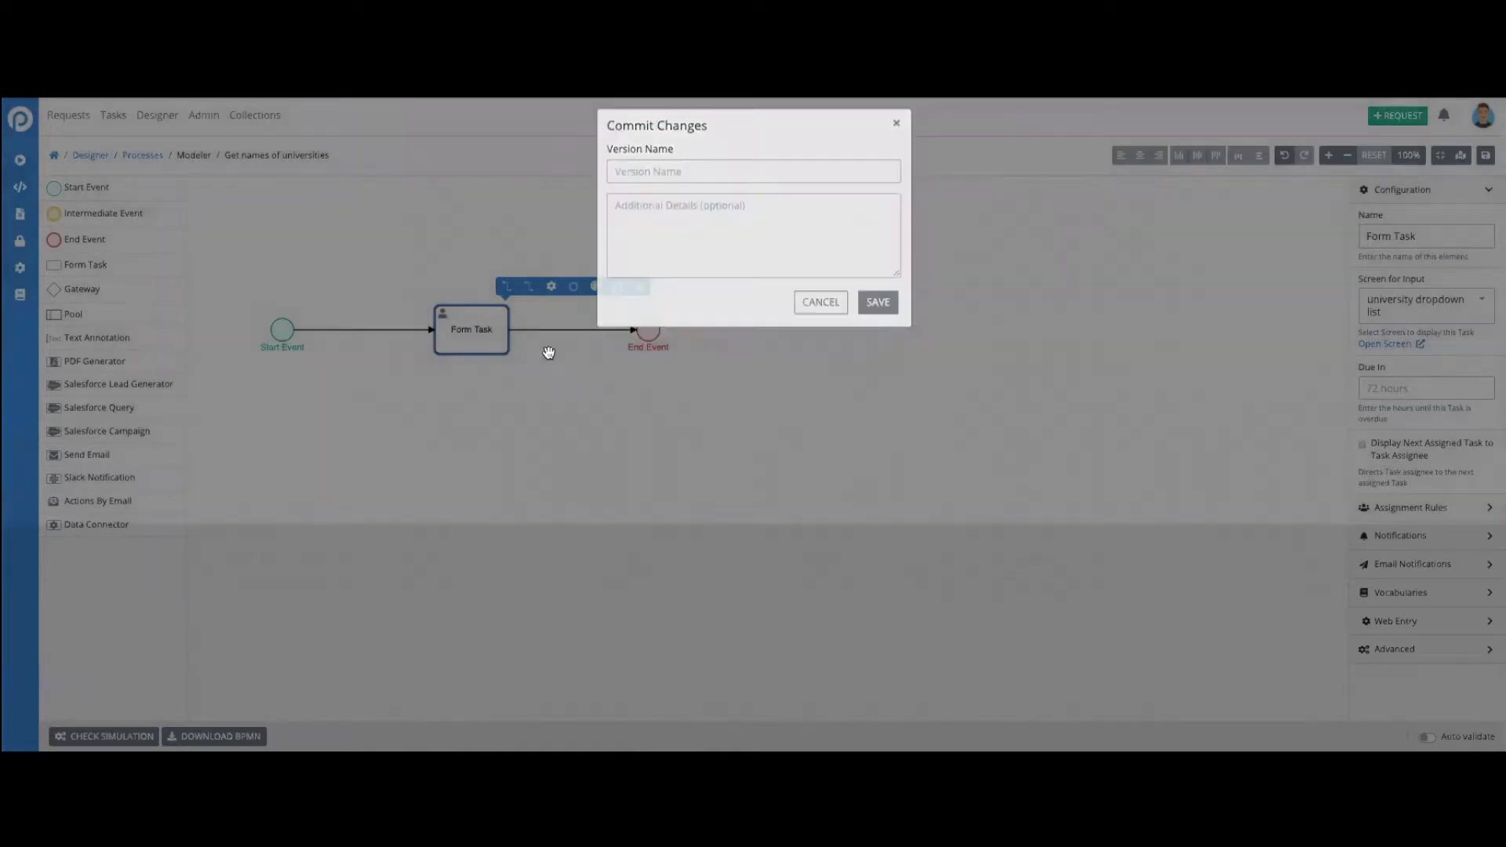
pyautogui.click(549, 352)
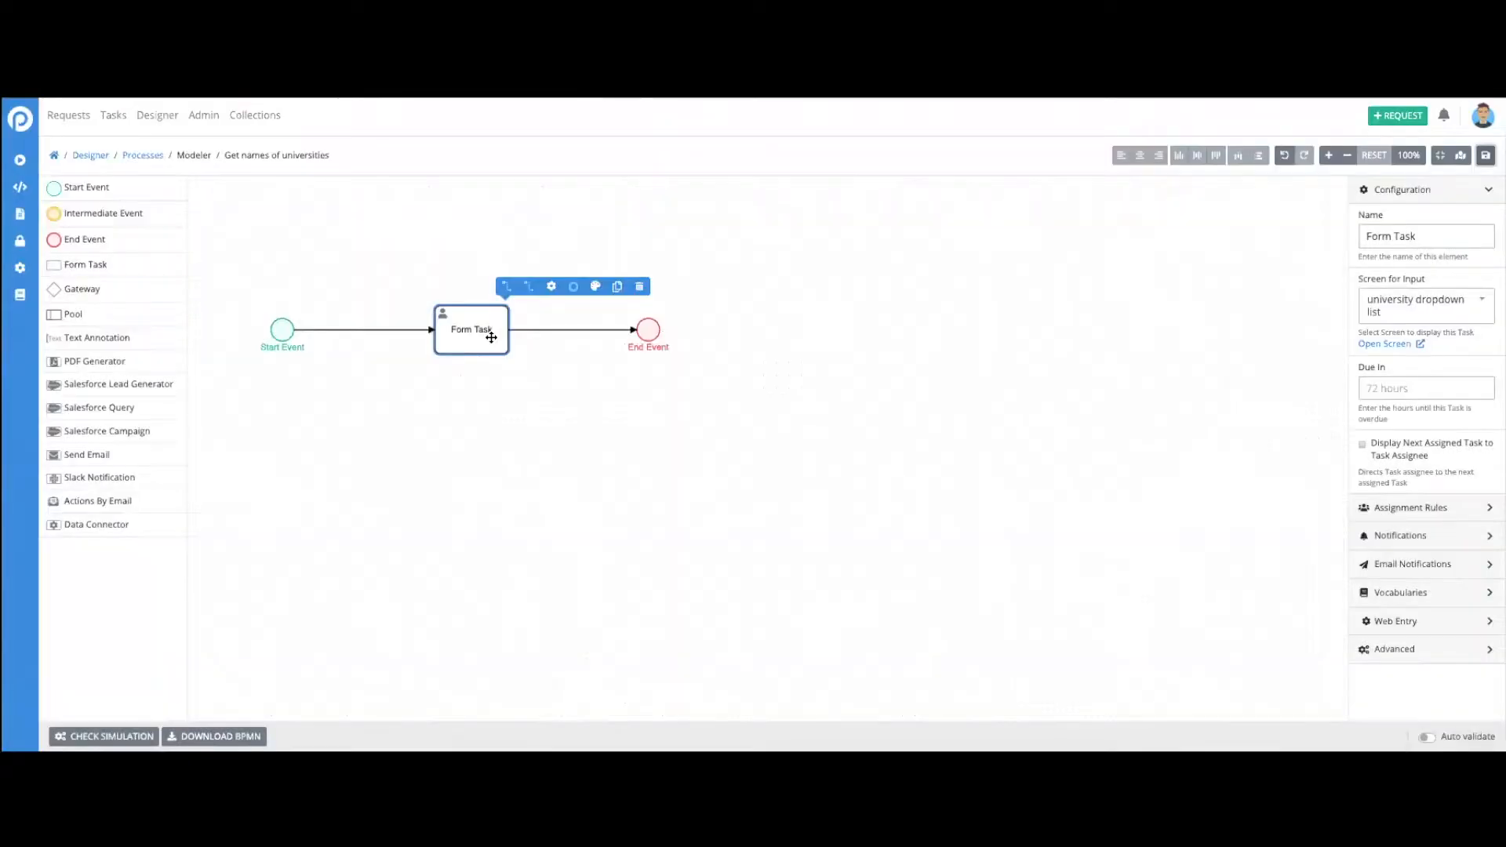
# - Go to the Designer's Screens list and search it for "university"
pyautogui.click(21, 217)
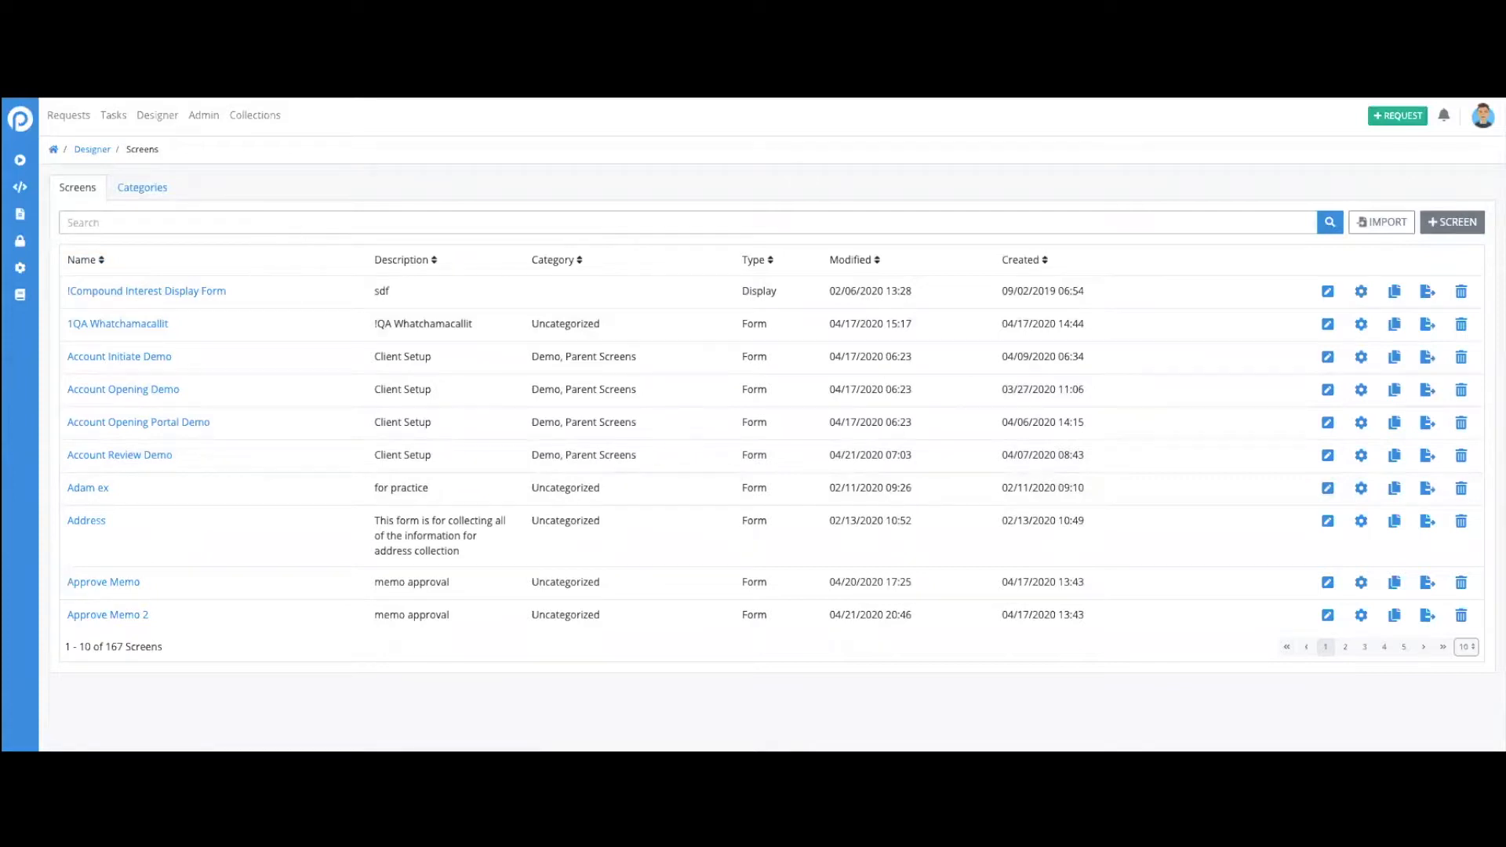
pyautogui.write('unviers')
pyautogui.press('BackSpace')
pyautogui.press('BackSpace')
pyautogui.press('BackSpace')
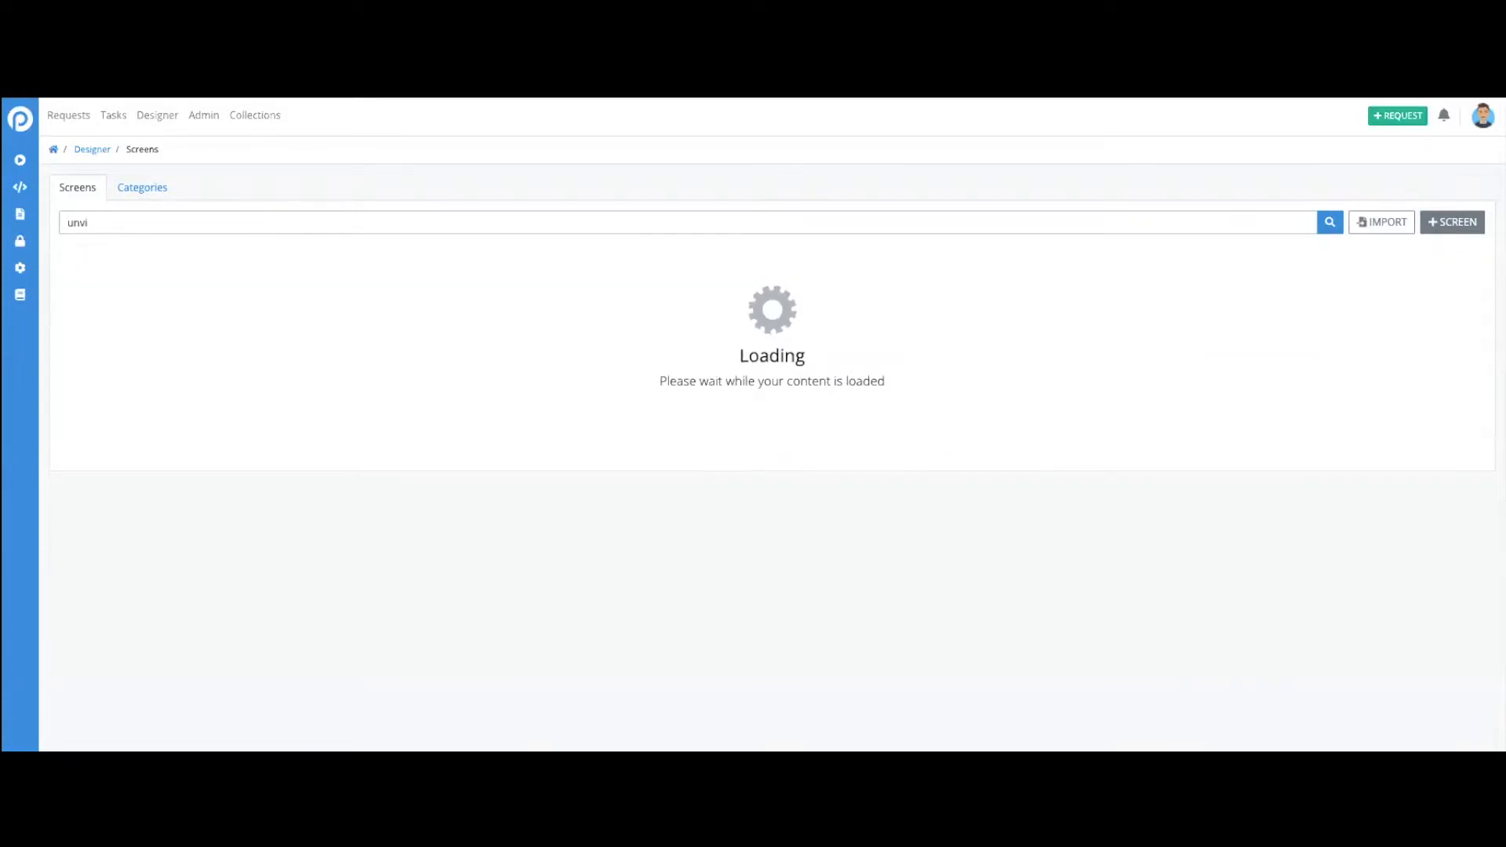
pyautogui.write('ersit')
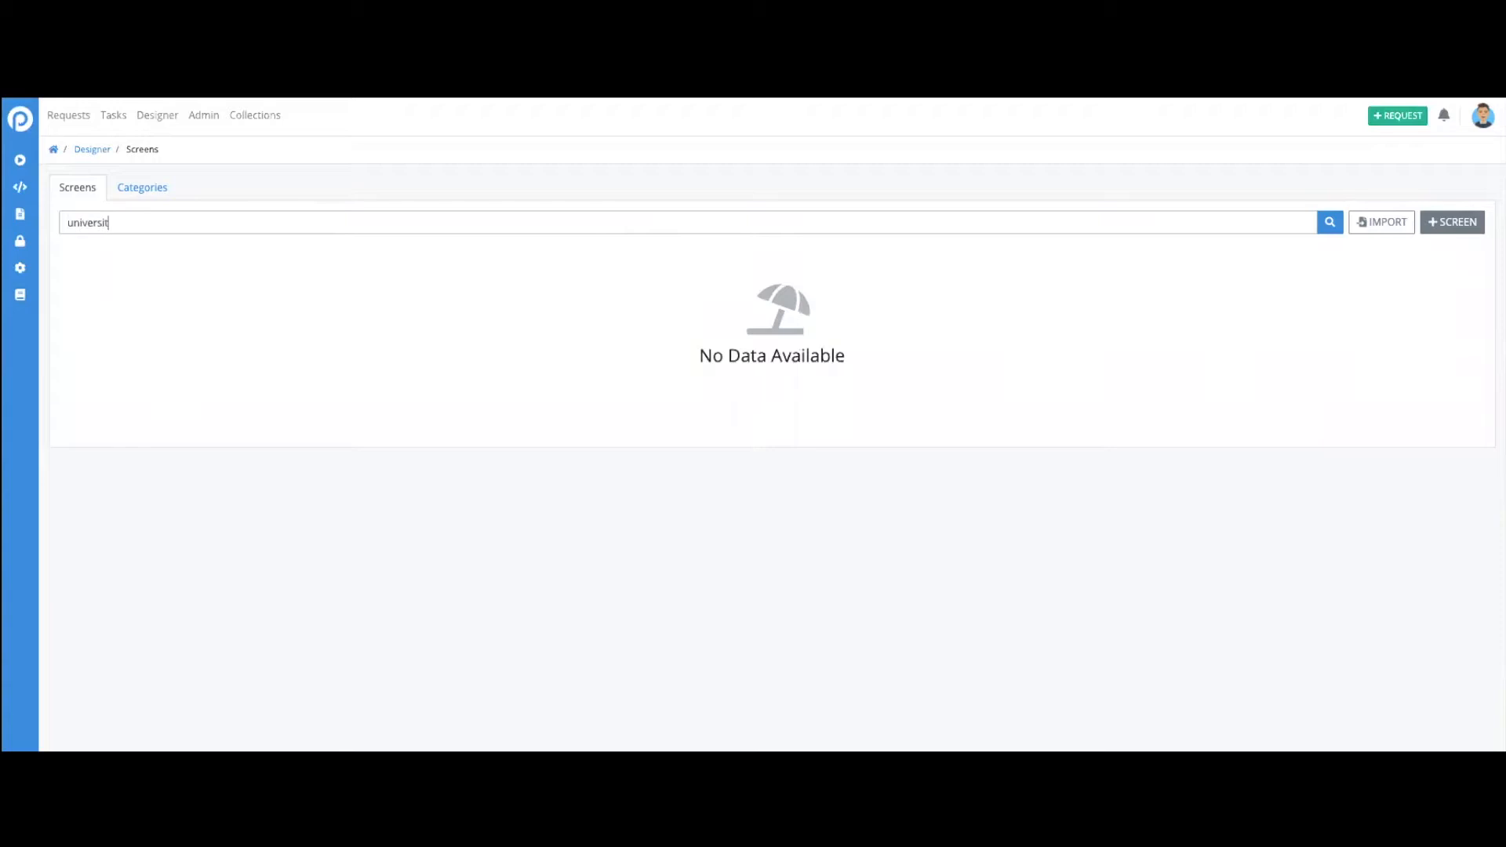
pyautogui.write('y')
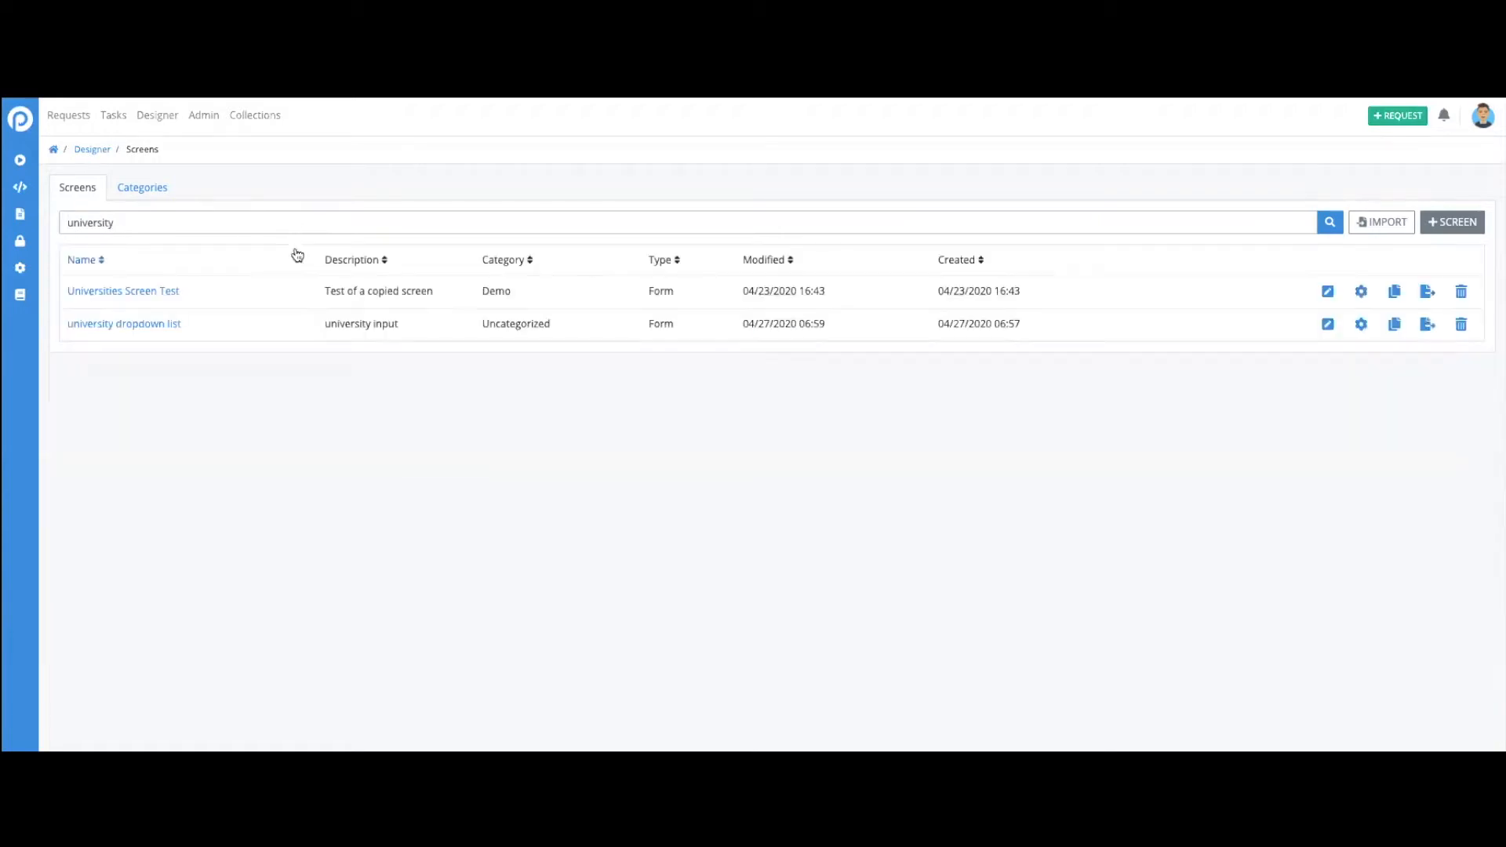
# - Change the screen search to "universities" and open the "university dropdown list" screen for editing
pyautogui.press('BackSpace')
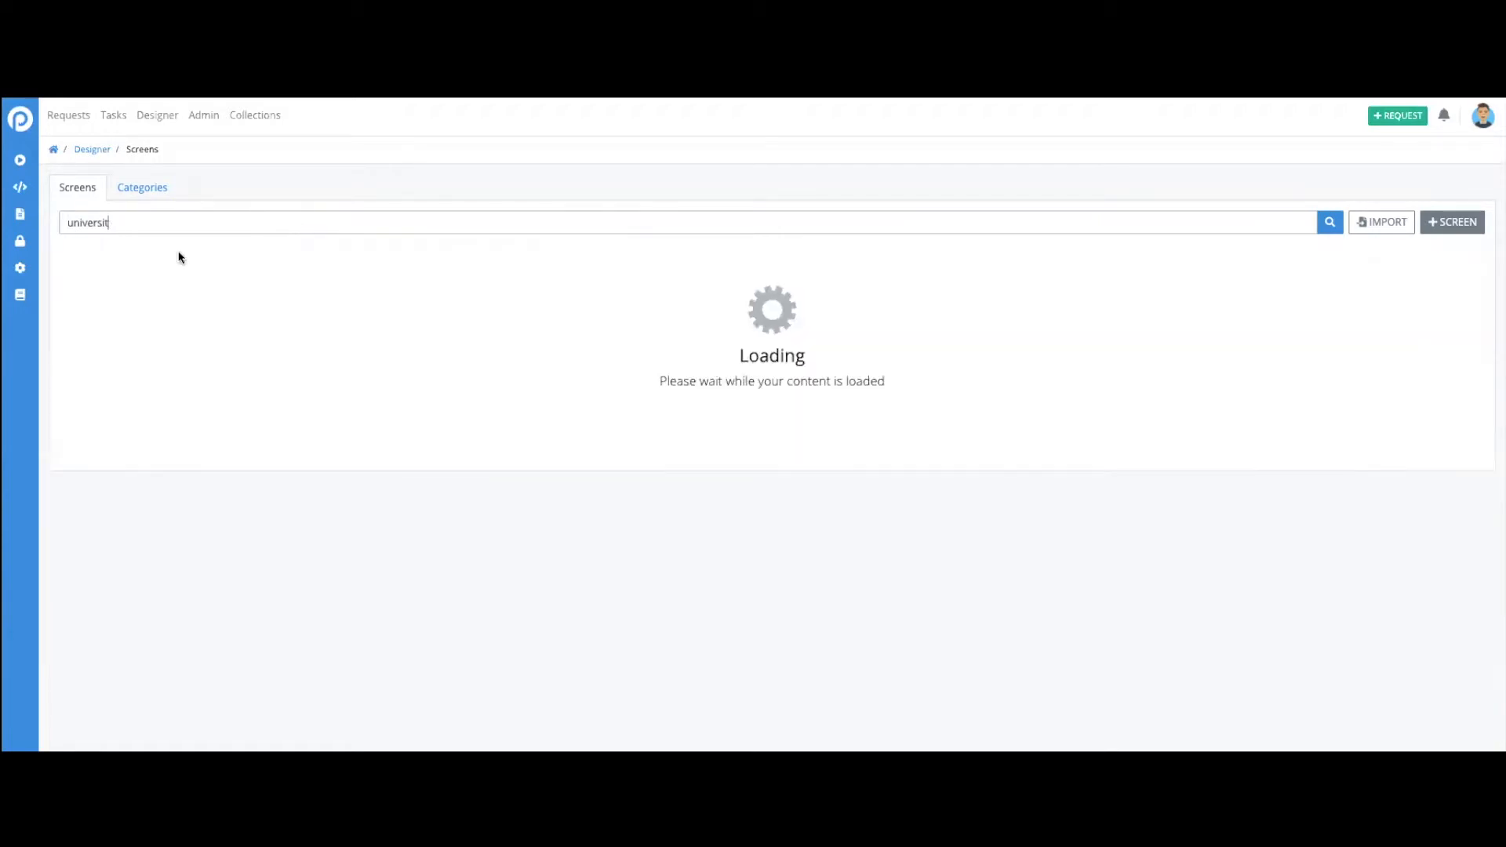
pyautogui.write('ies')
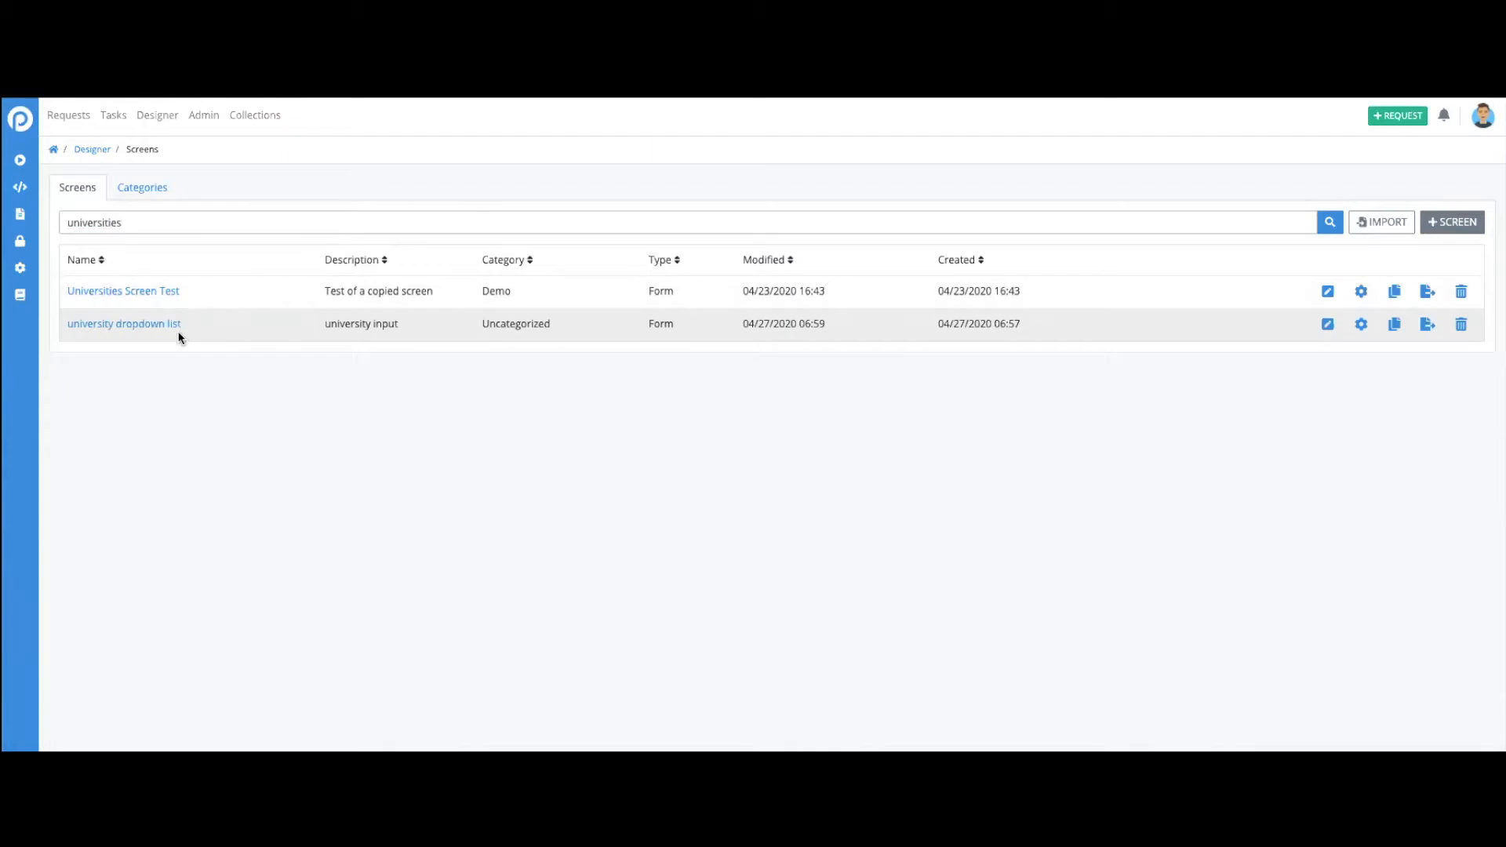
pyautogui.click(1327, 324)
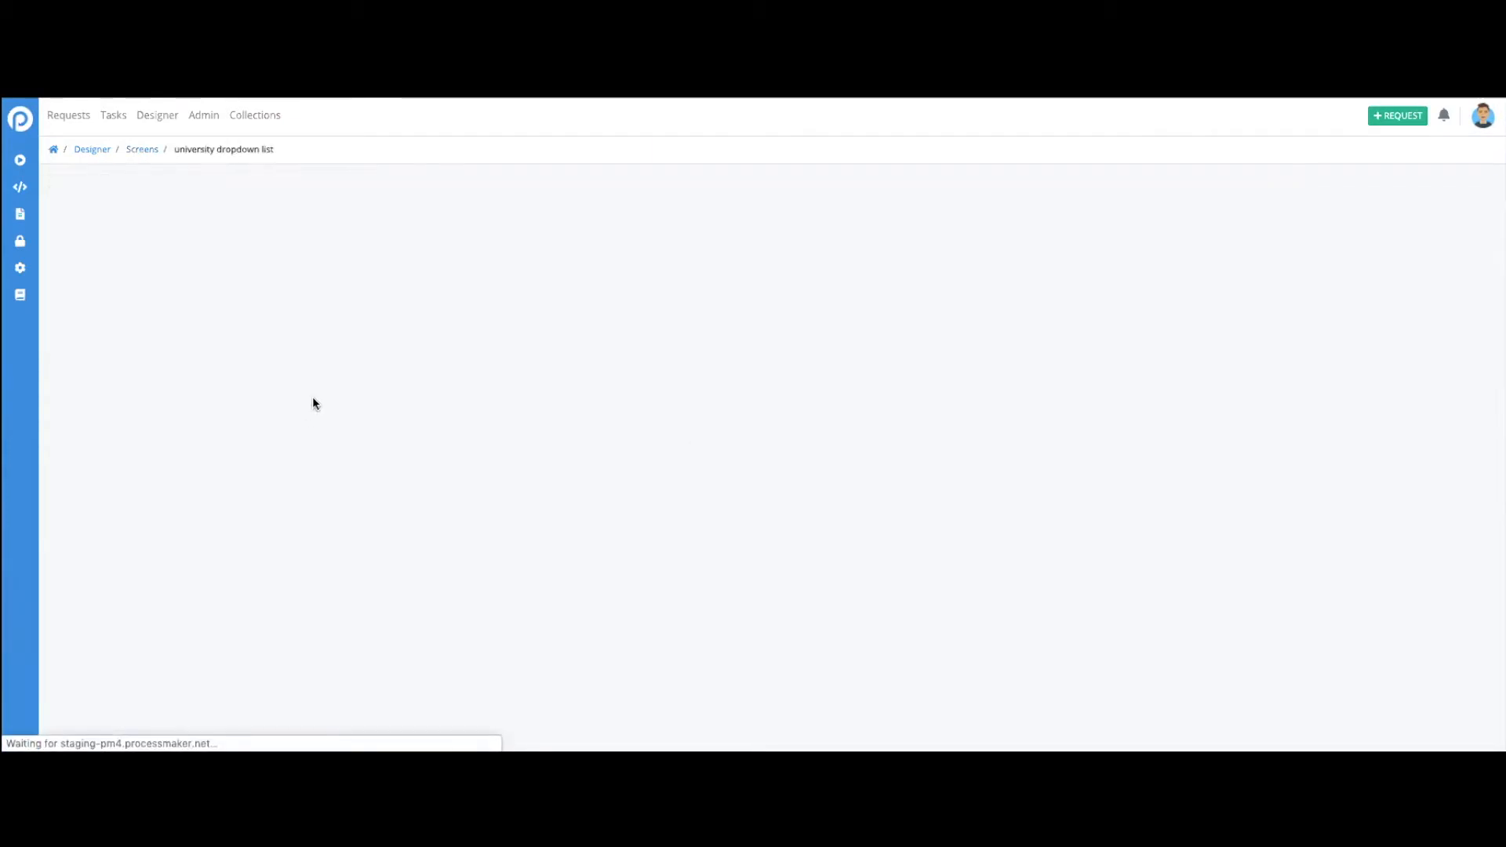
# - Add a Submit Button control below the Select University dropdown and set its label to "Submit"
pyautogui.moveTo(83, 590); pyautogui.dragTo(380, 356)
pyautogui.click(279, 395)
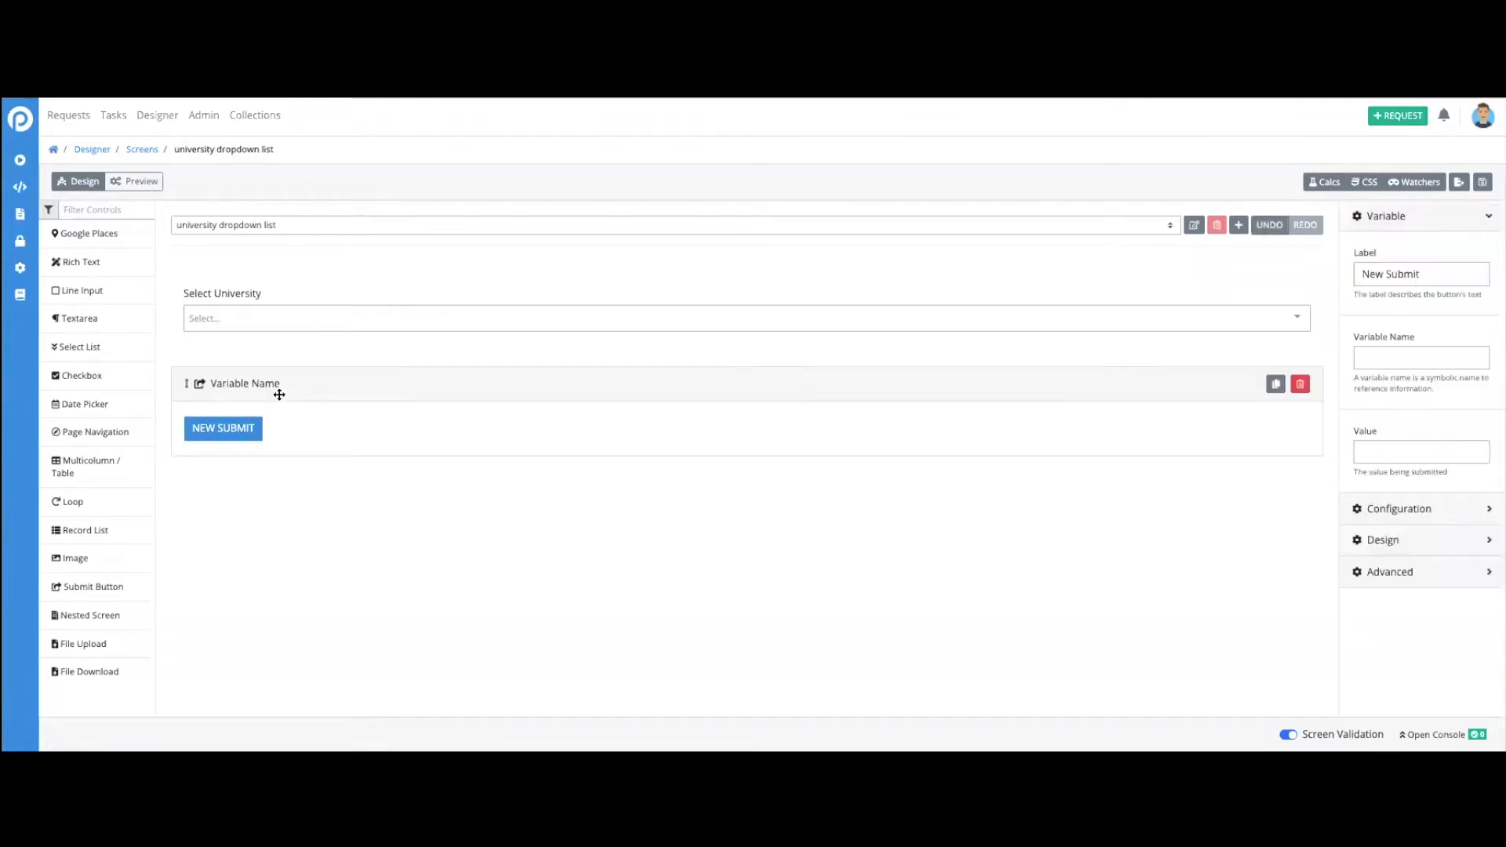
pyautogui.moveTo(1434, 273); pyautogui.dragTo(1344, 275)
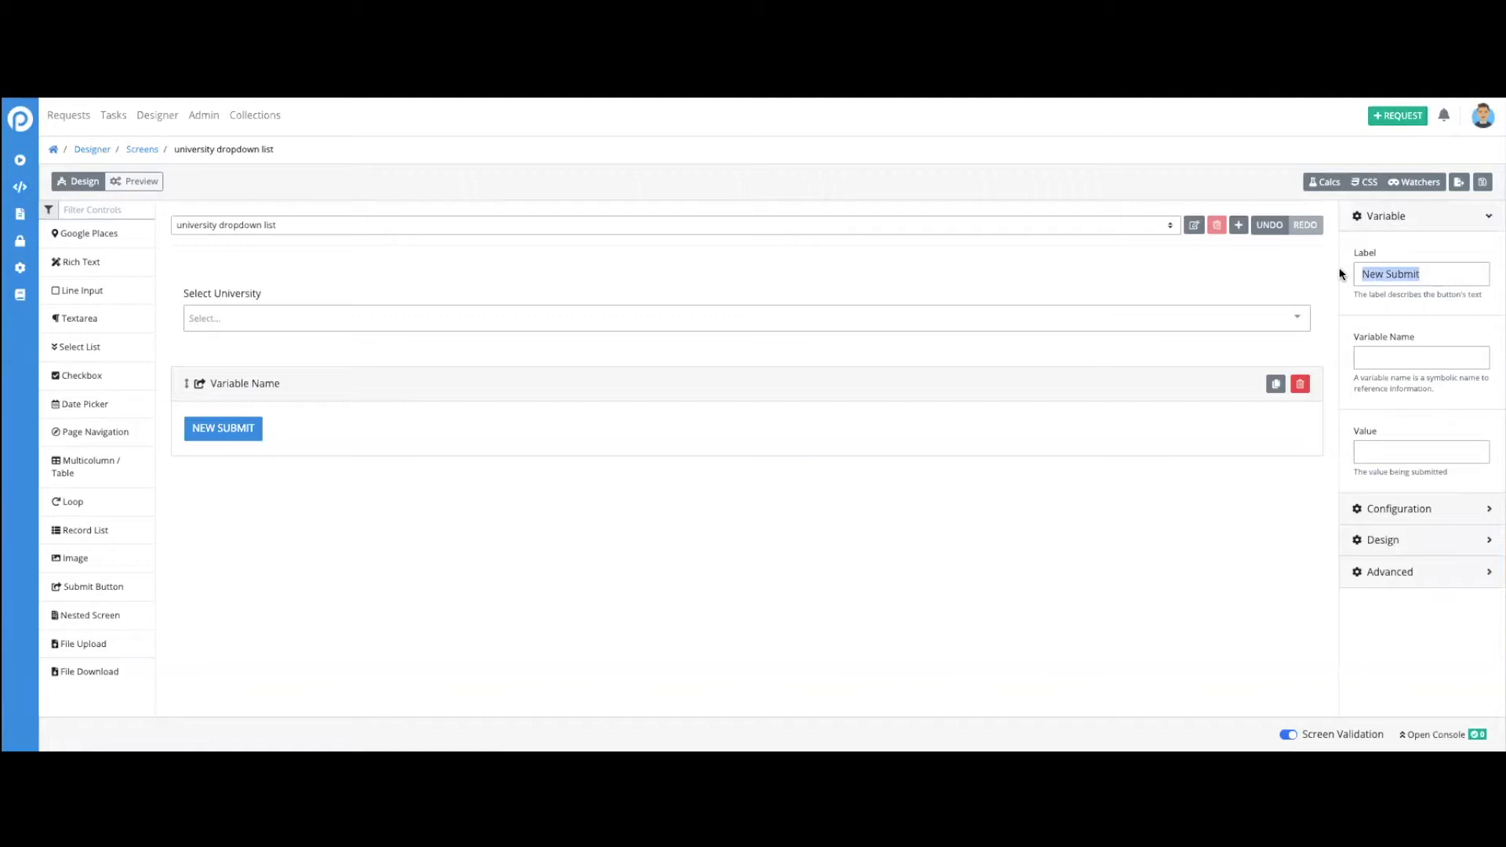
pyautogui.write('Submit')
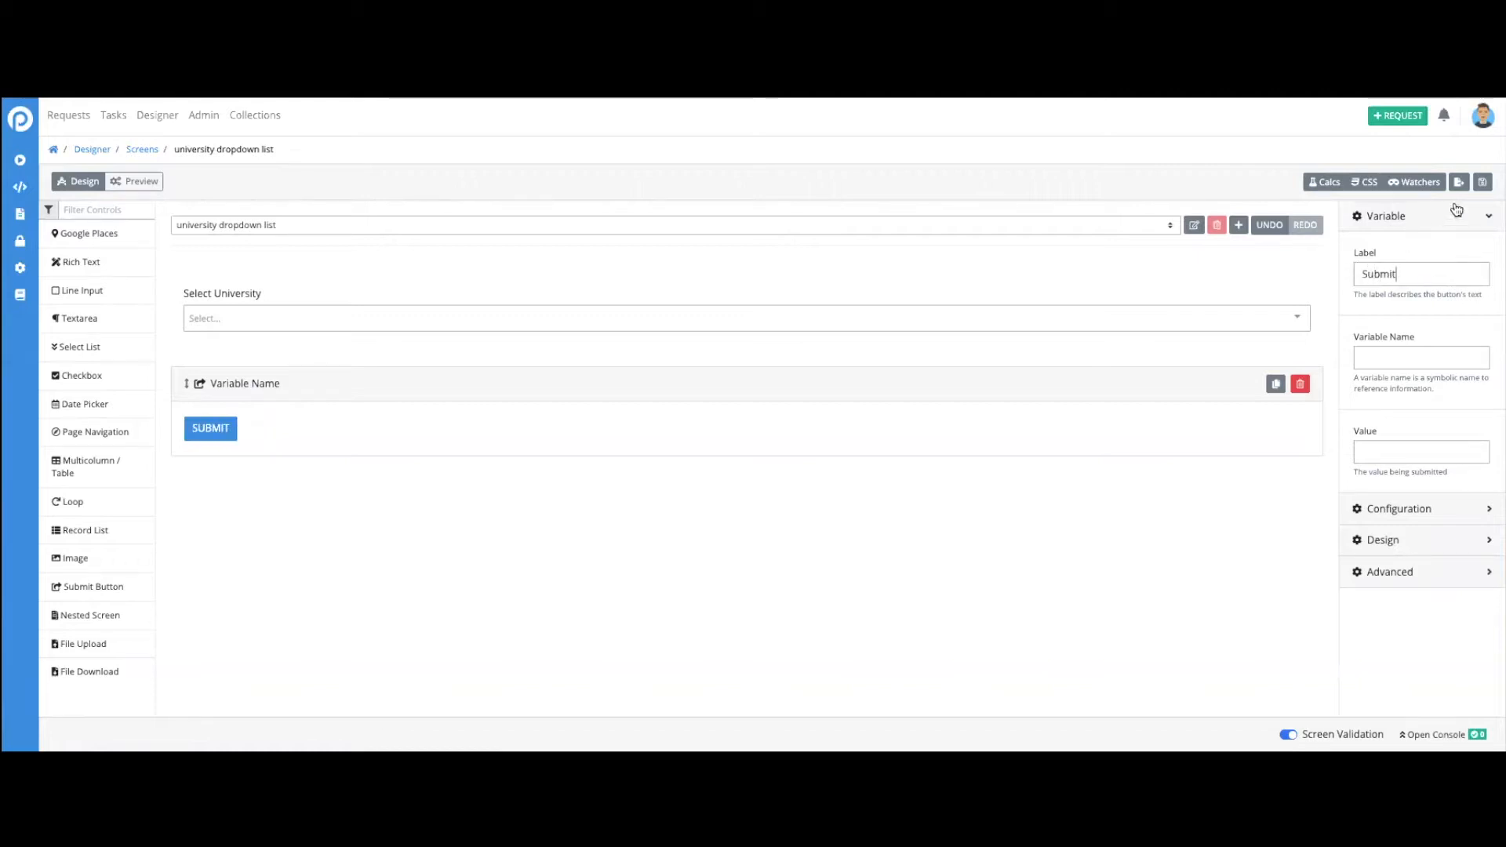
pyautogui.click(1483, 182)
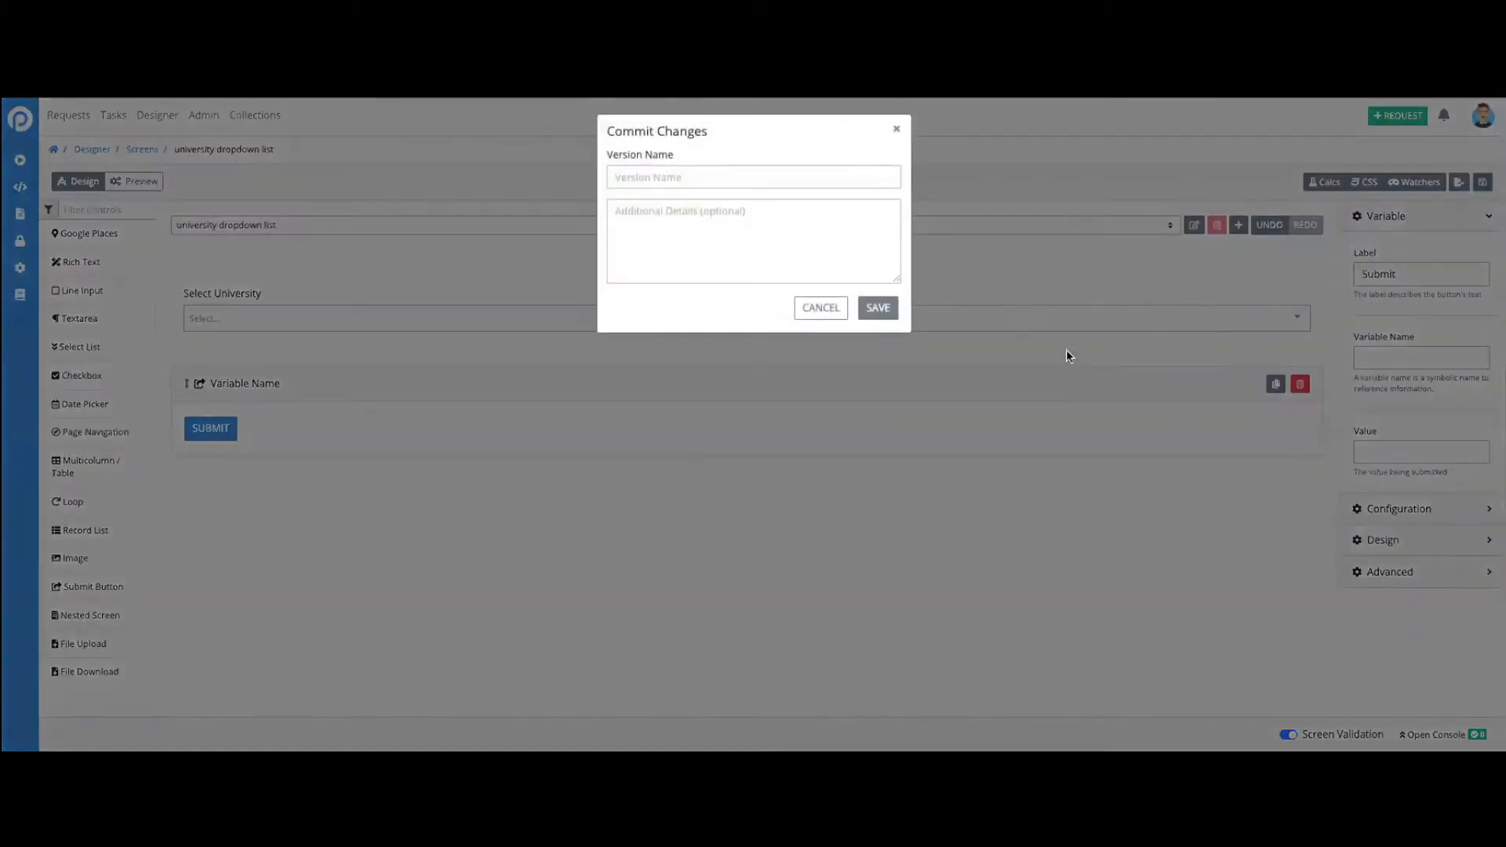
pyautogui.click(823, 309)
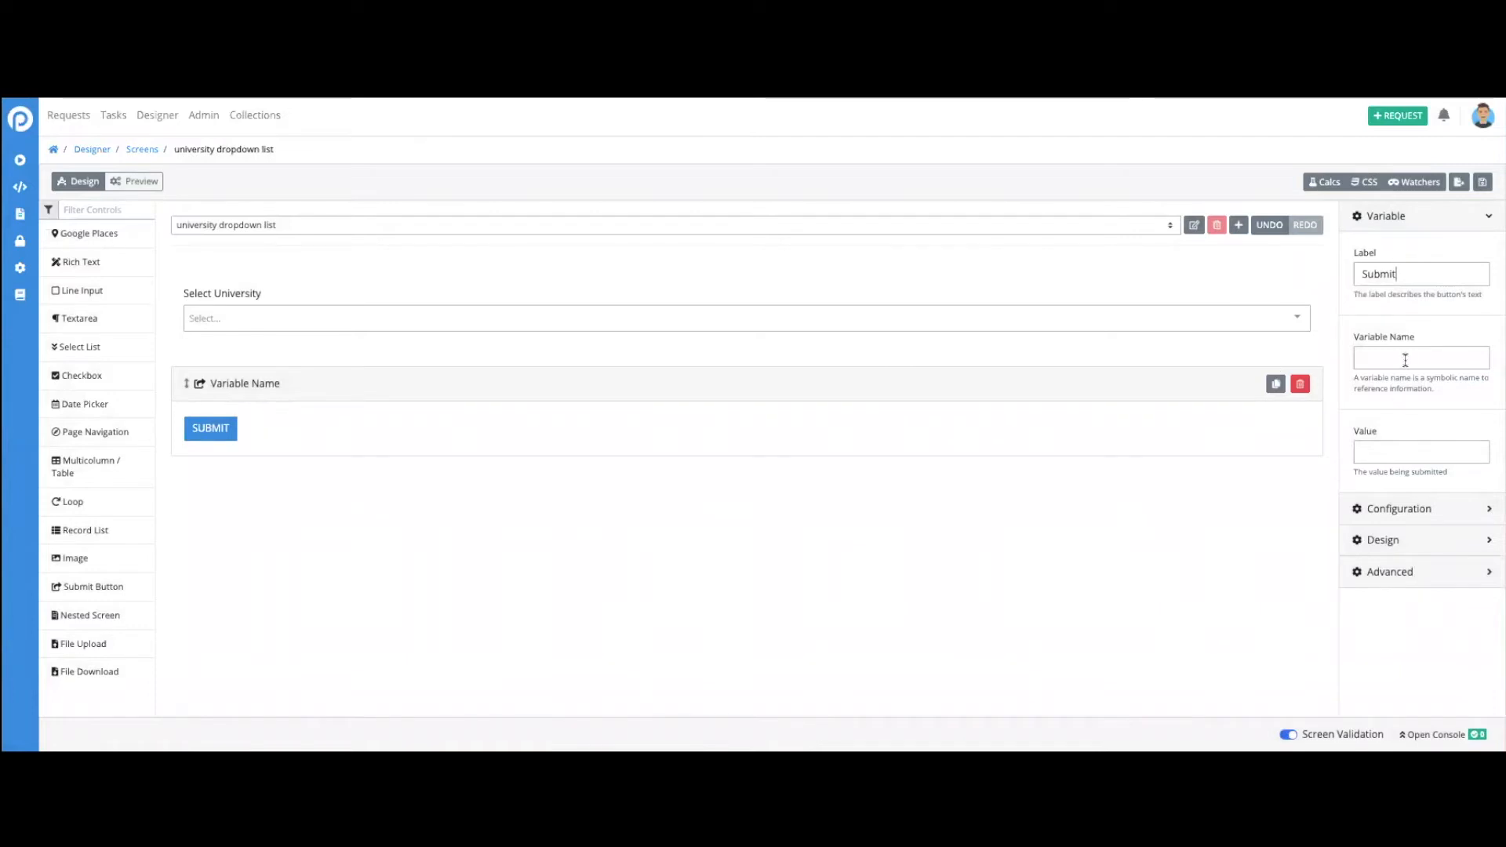
# - Set the submit button's variable name to "submit" and save the screen without a version name
pyautogui.write('submit')
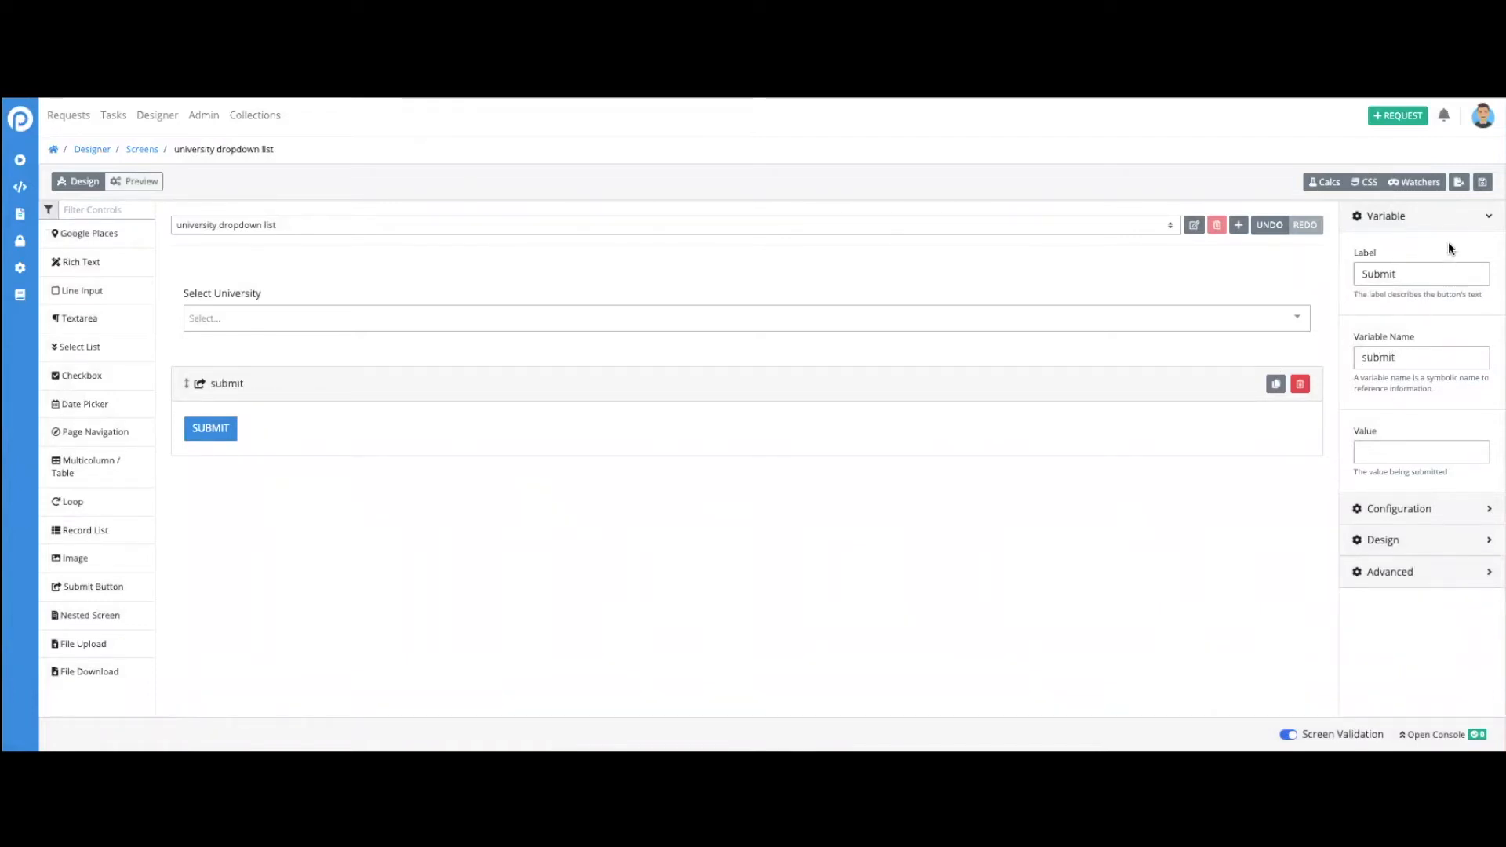
pyautogui.click(1483, 182)
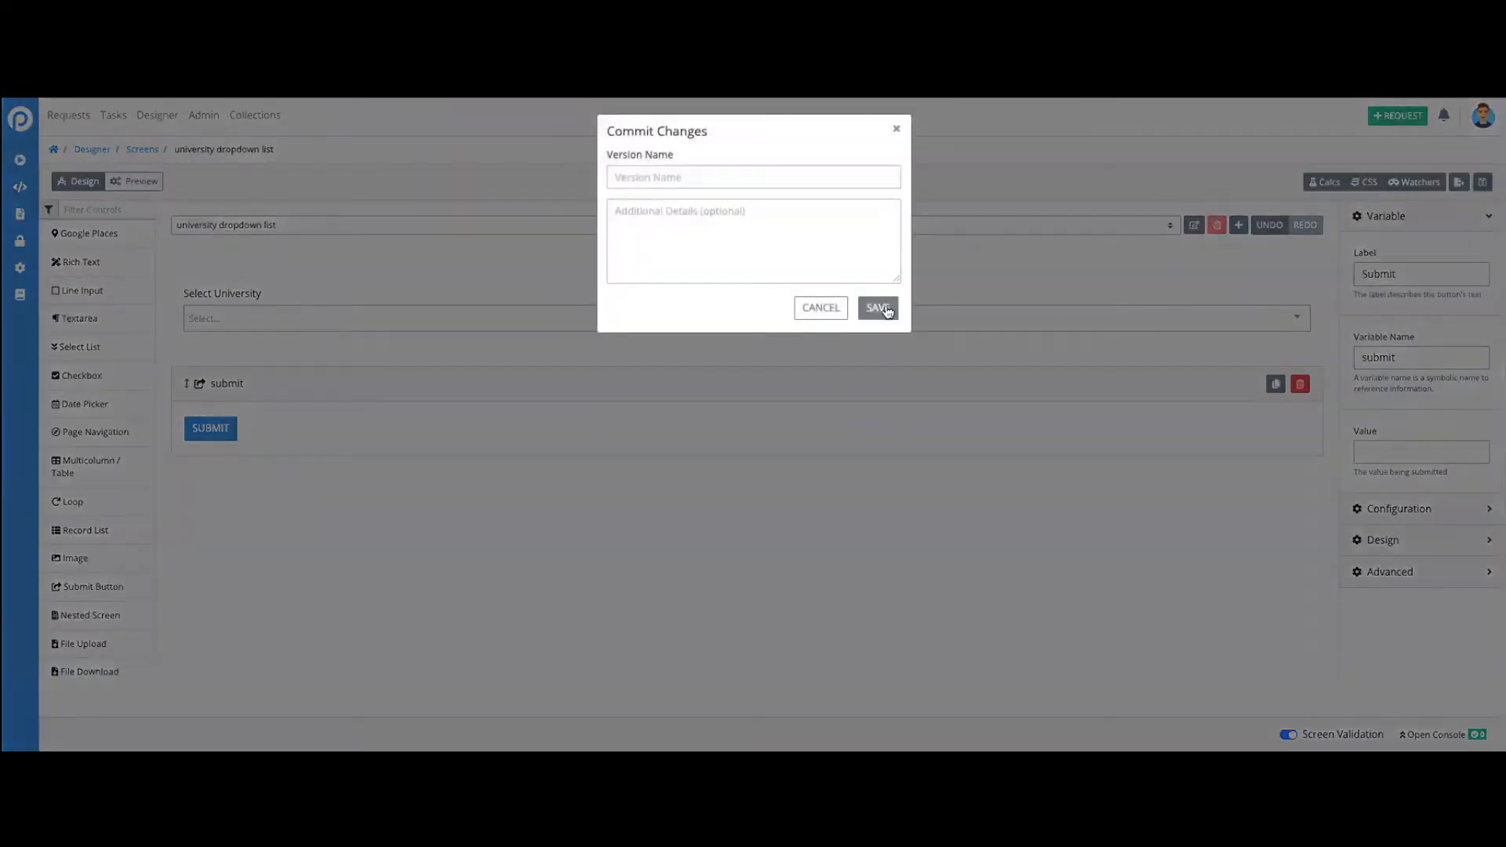
pyautogui.click(880, 308)
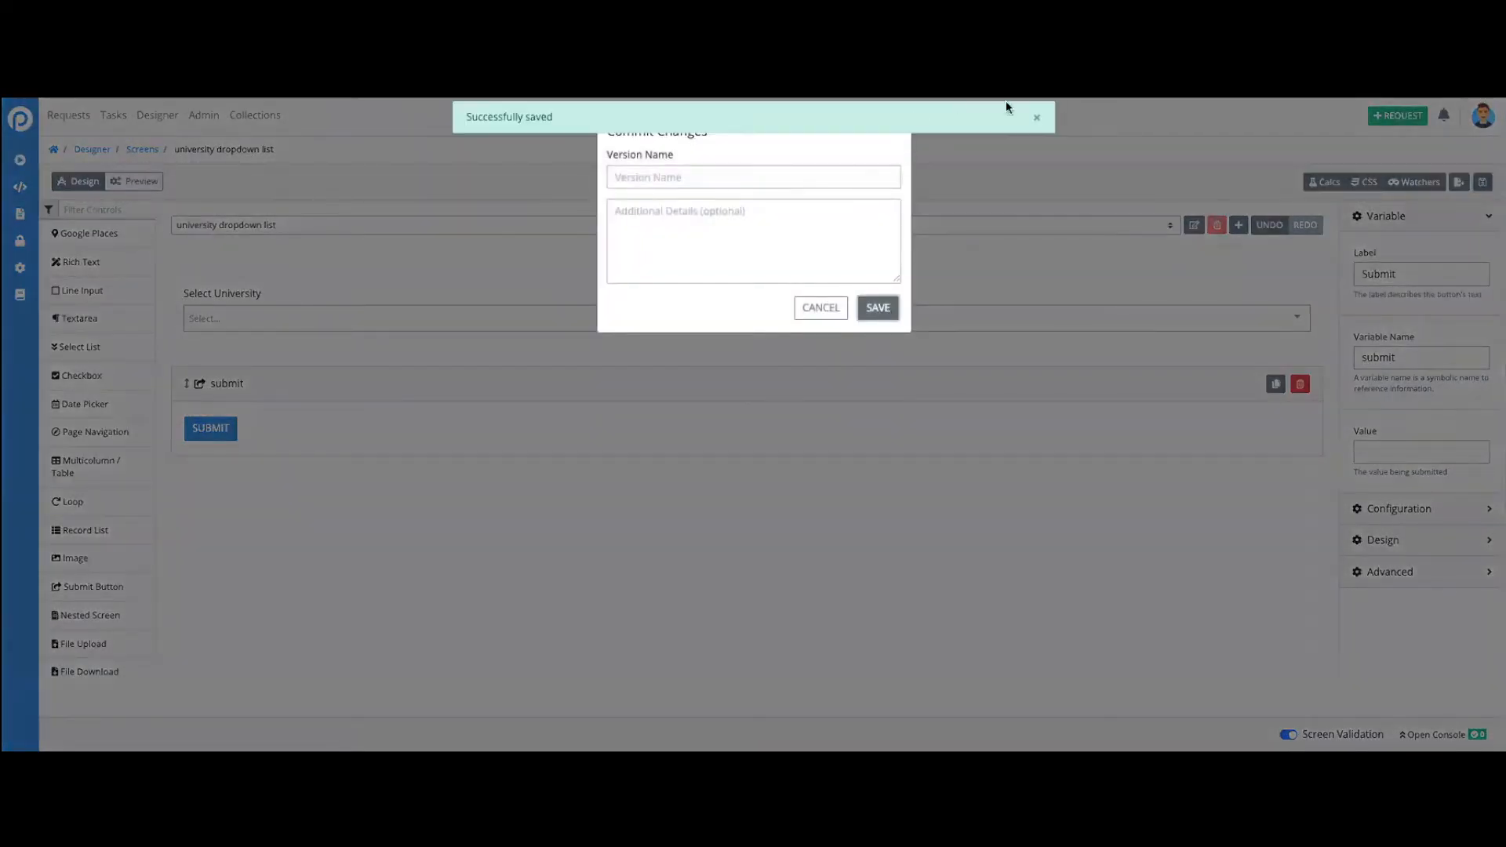
pyautogui.click(897, 135)
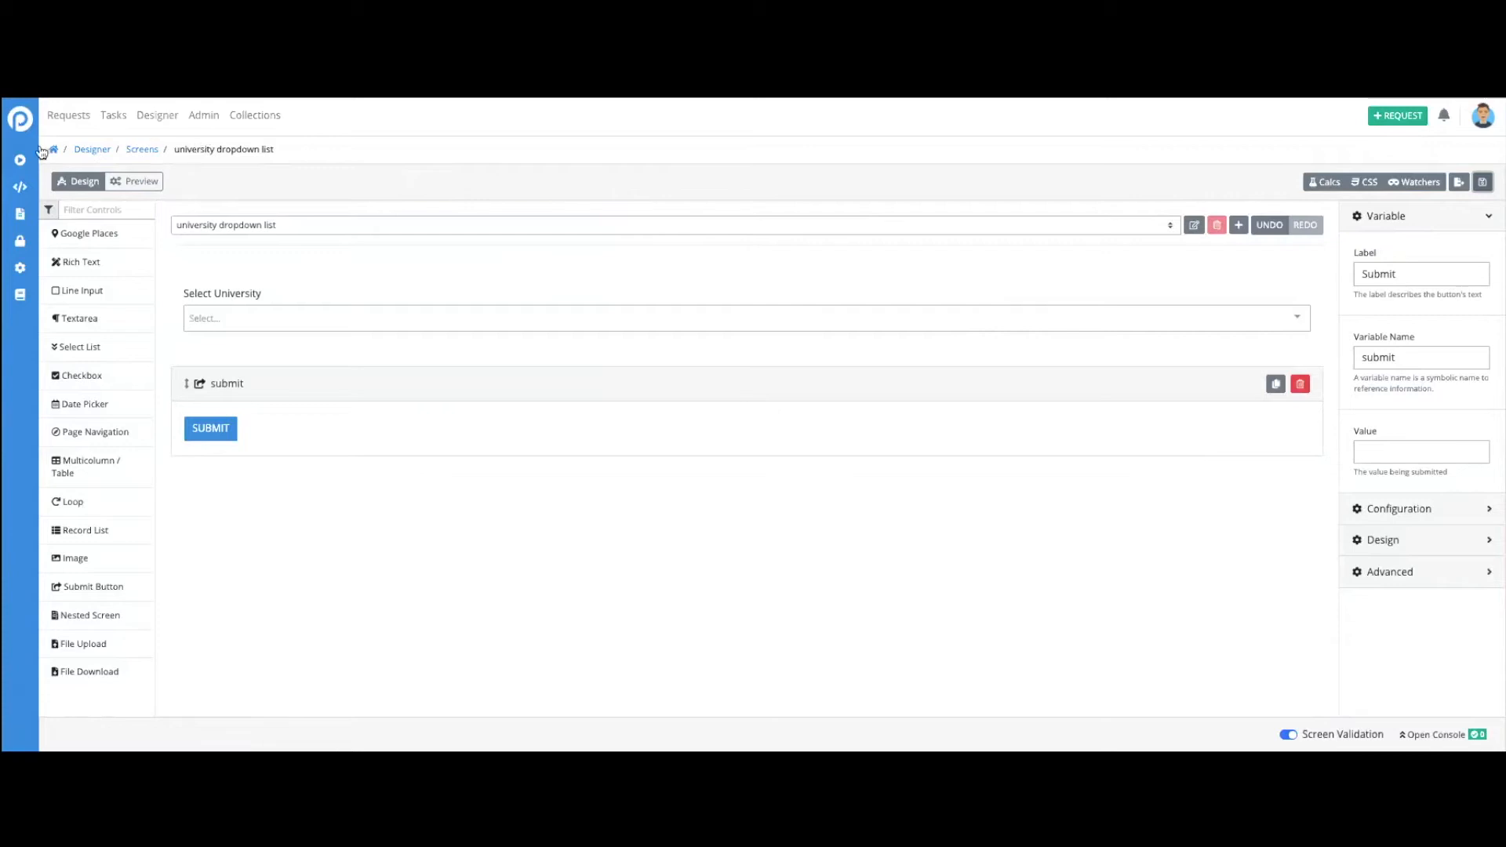
# - Leave the screen editor for the Designer's process list and bring up the processes available for a new request
pyautogui.click(91, 152)
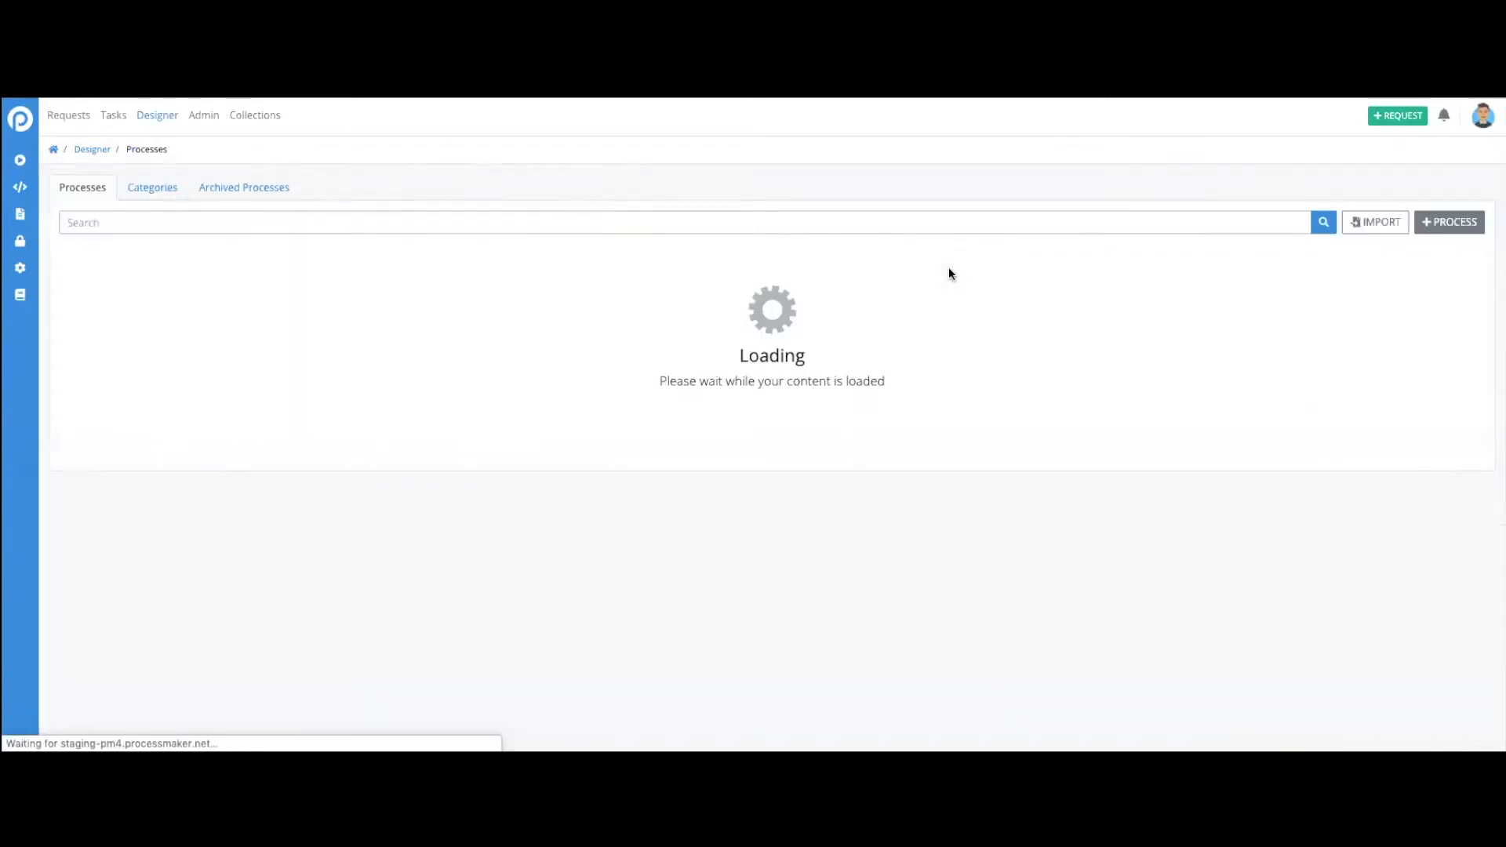
pyautogui.click(1400, 118)
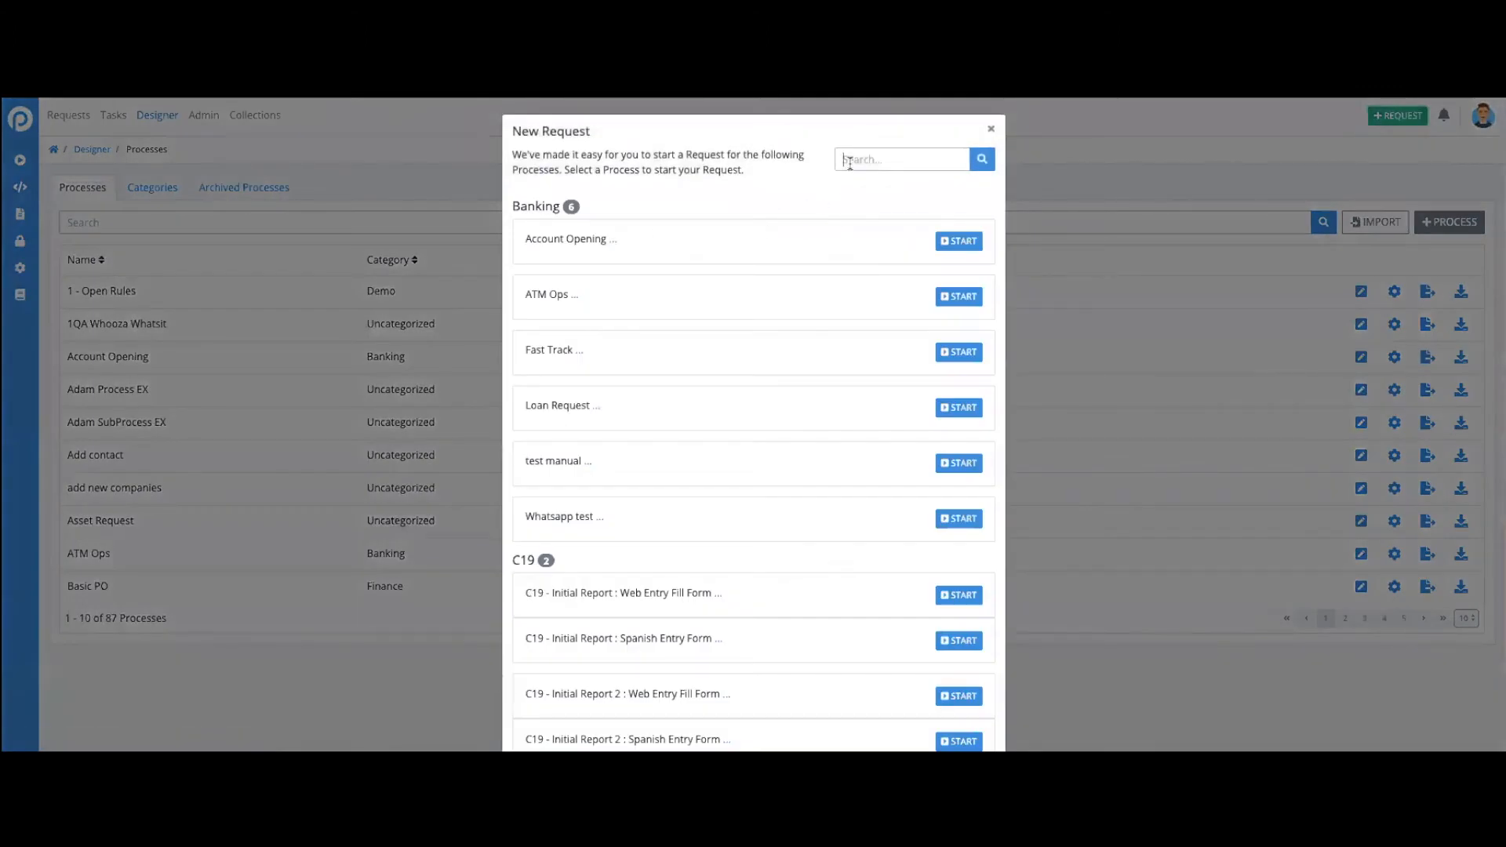
pyautogui.write('large')
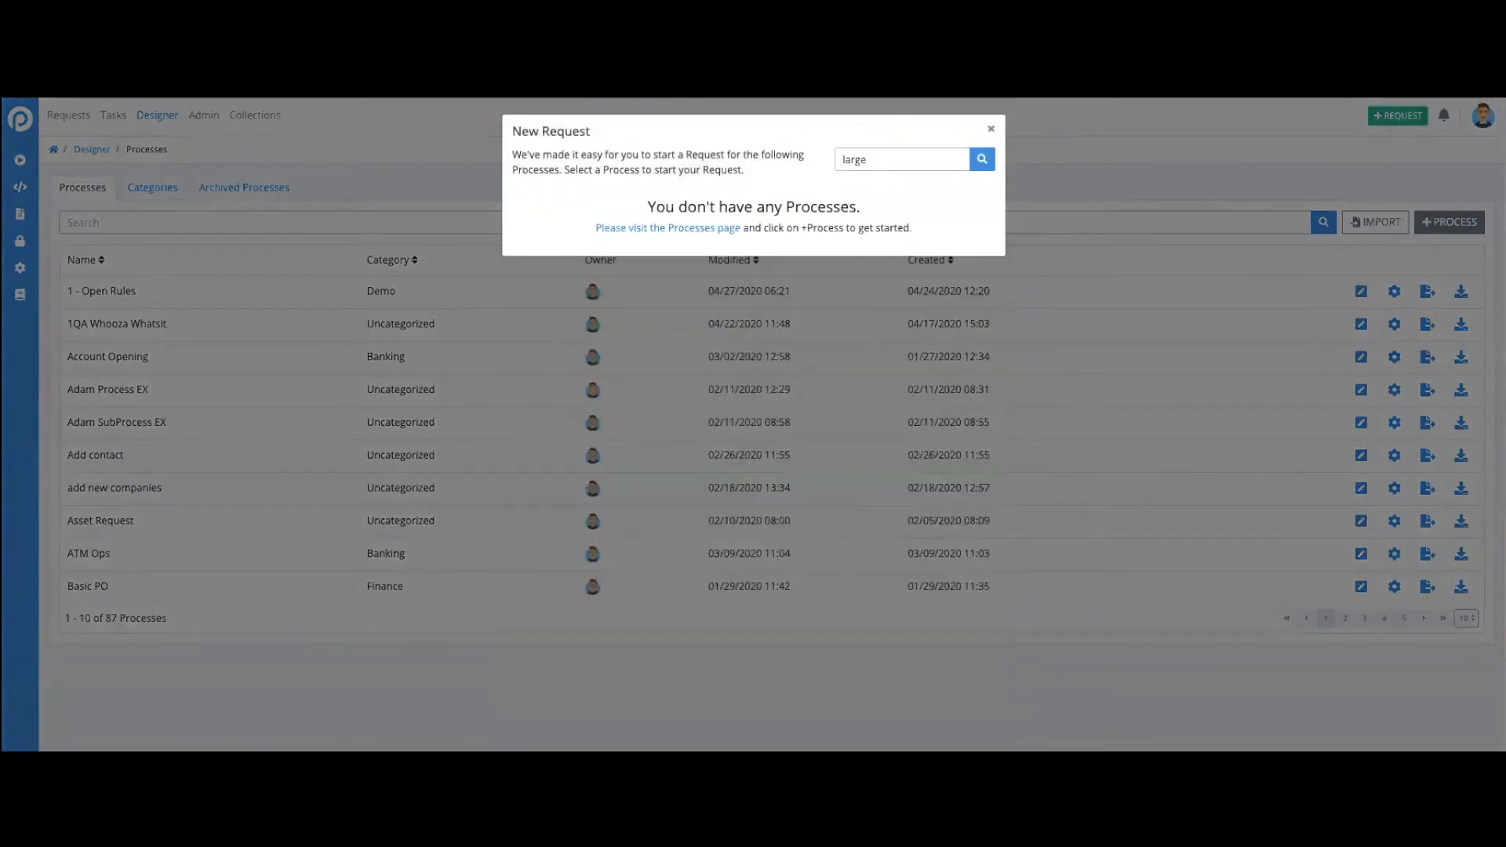
pyautogui.write('g')
pyautogui.press('BackSpace')
pyautogui.press('BackSpace')
pyautogui.press('BackSpace')
pyautogui.press('BackSpace')
# - Search the available processes for "universi" and start a request for "Get names of universities"
pyautogui.write('u')
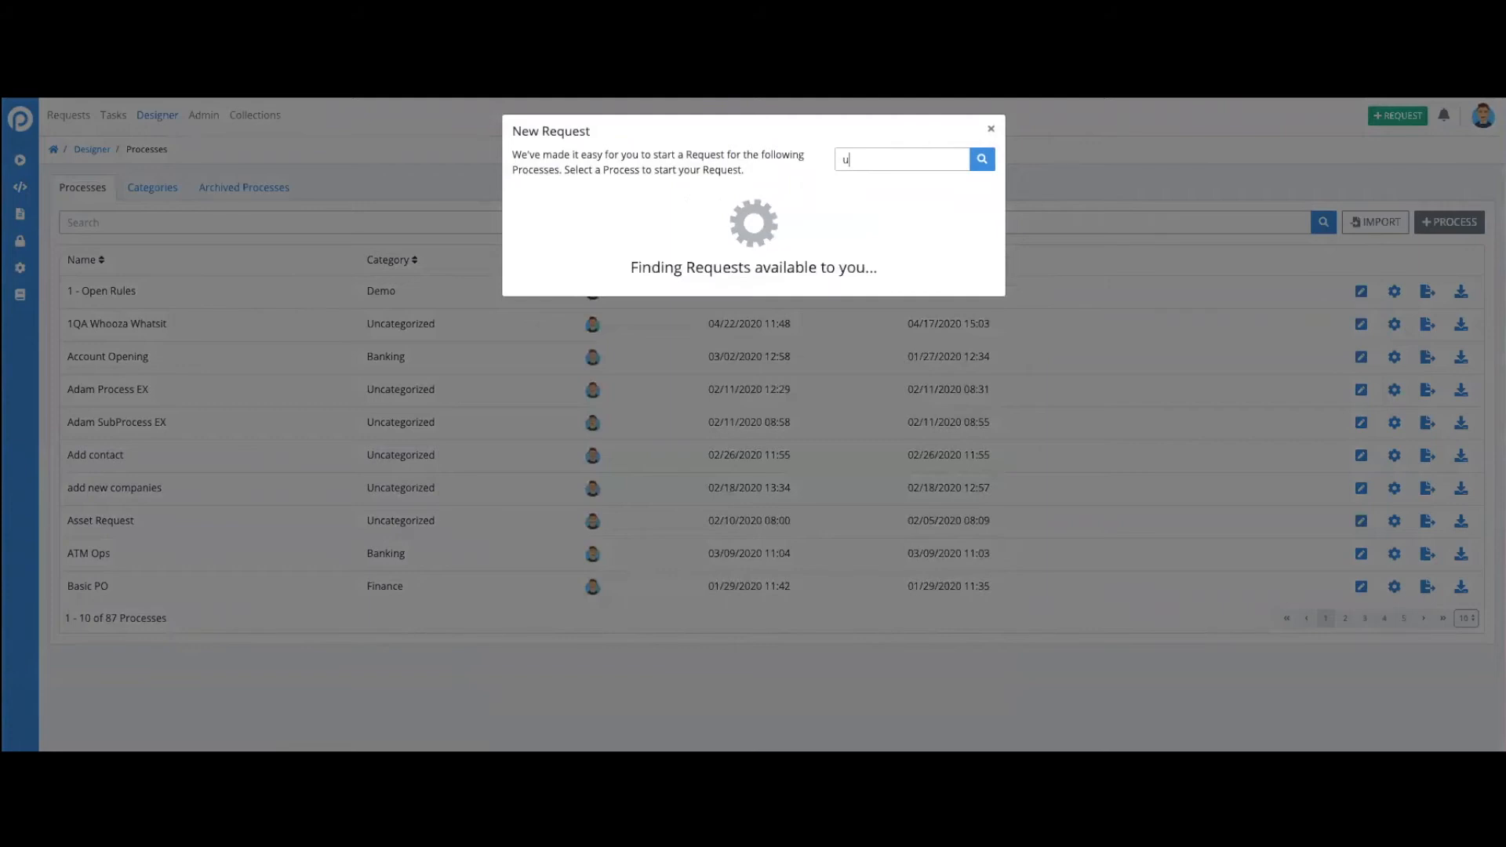
pyautogui.write('niversi')
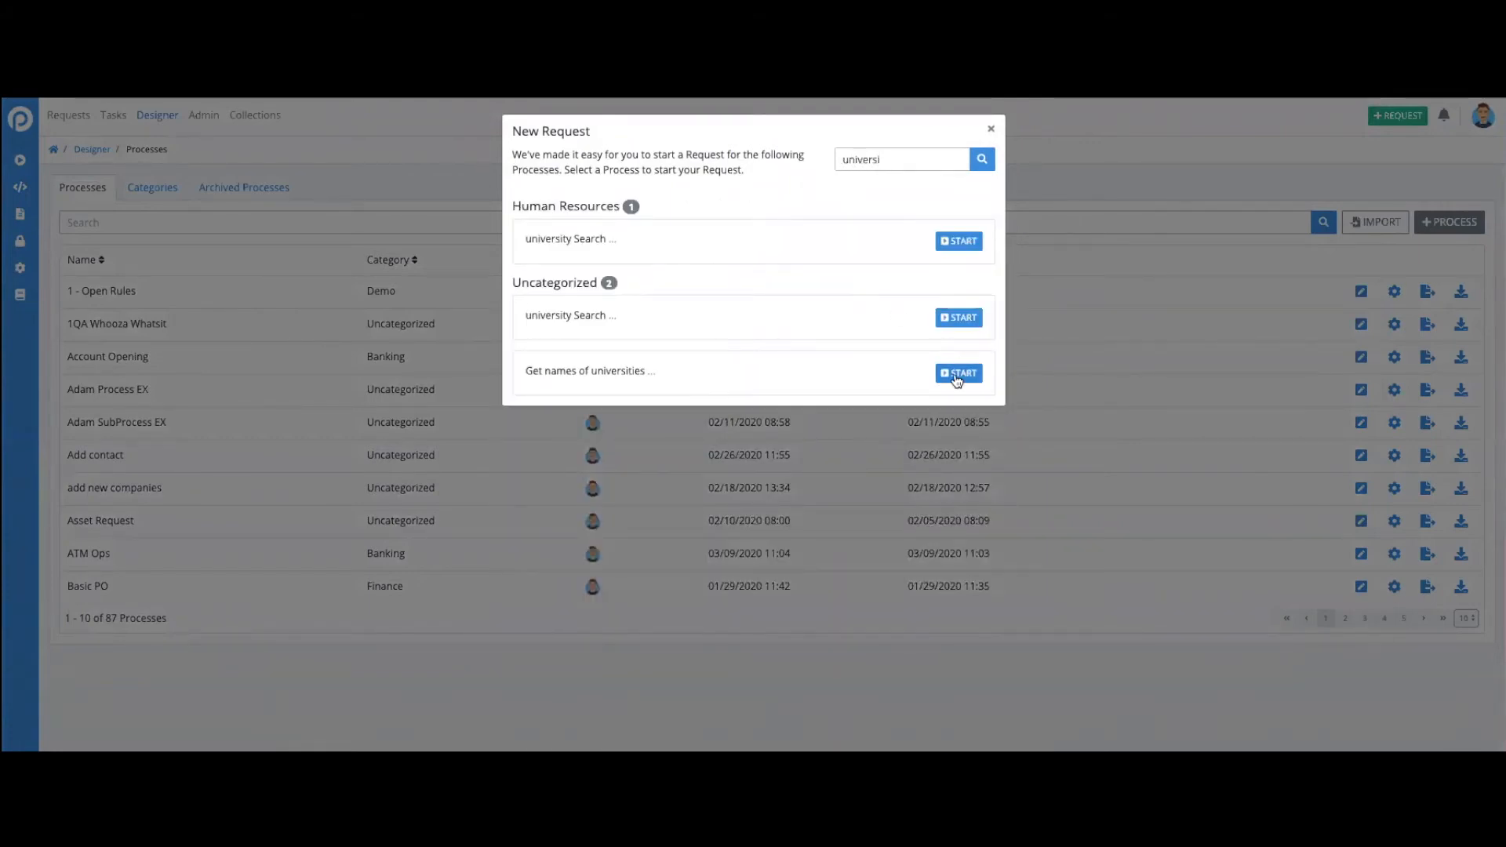
pyautogui.click(959, 373)
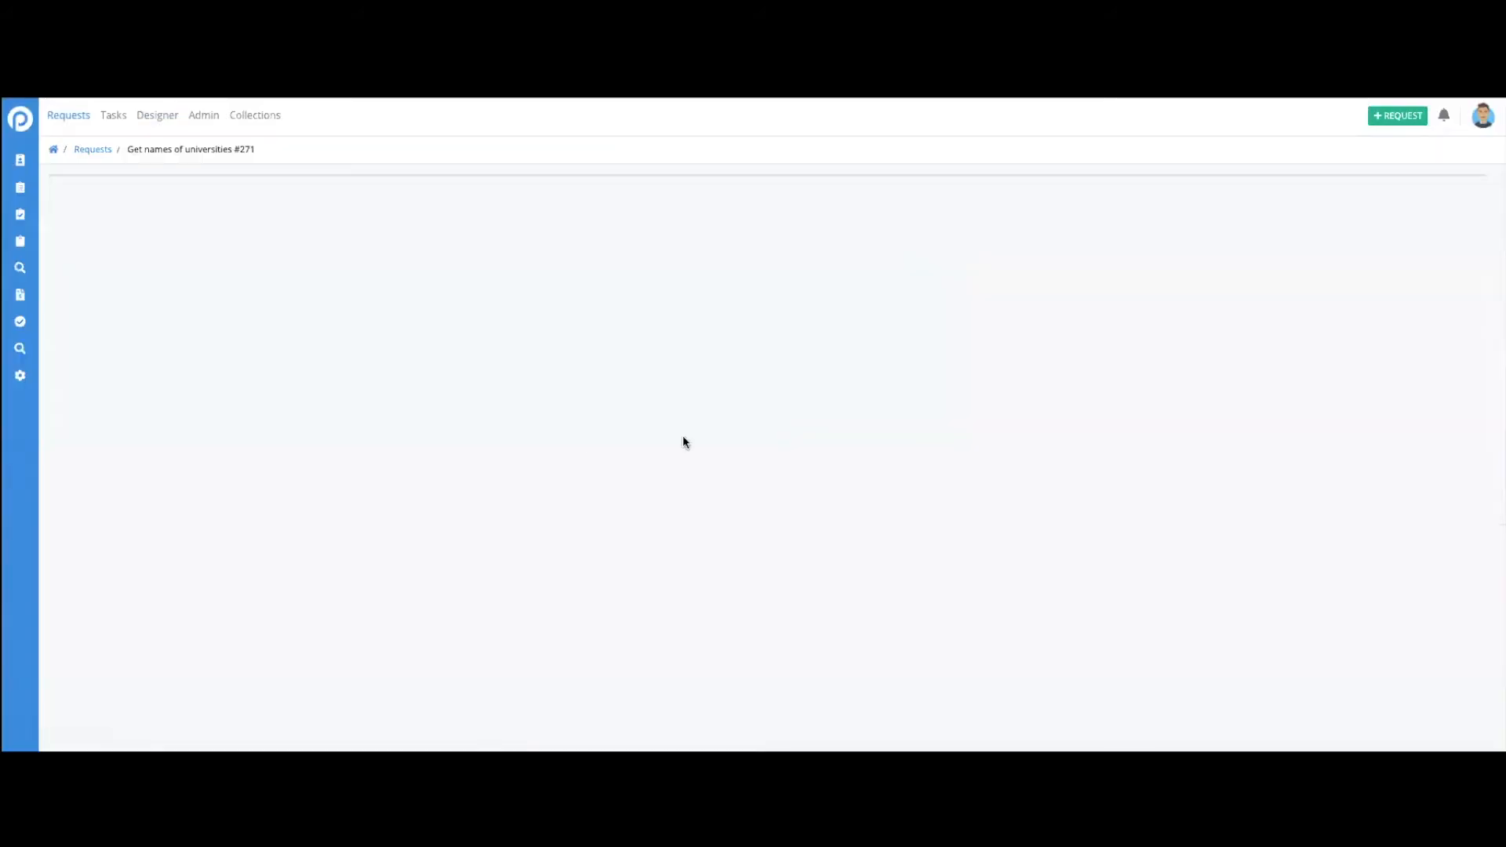
# - Open the request's Form Task, search the Select University dropdown for "Harvard", choose Harvard University and submit the form
pyautogui.click(305, 250)
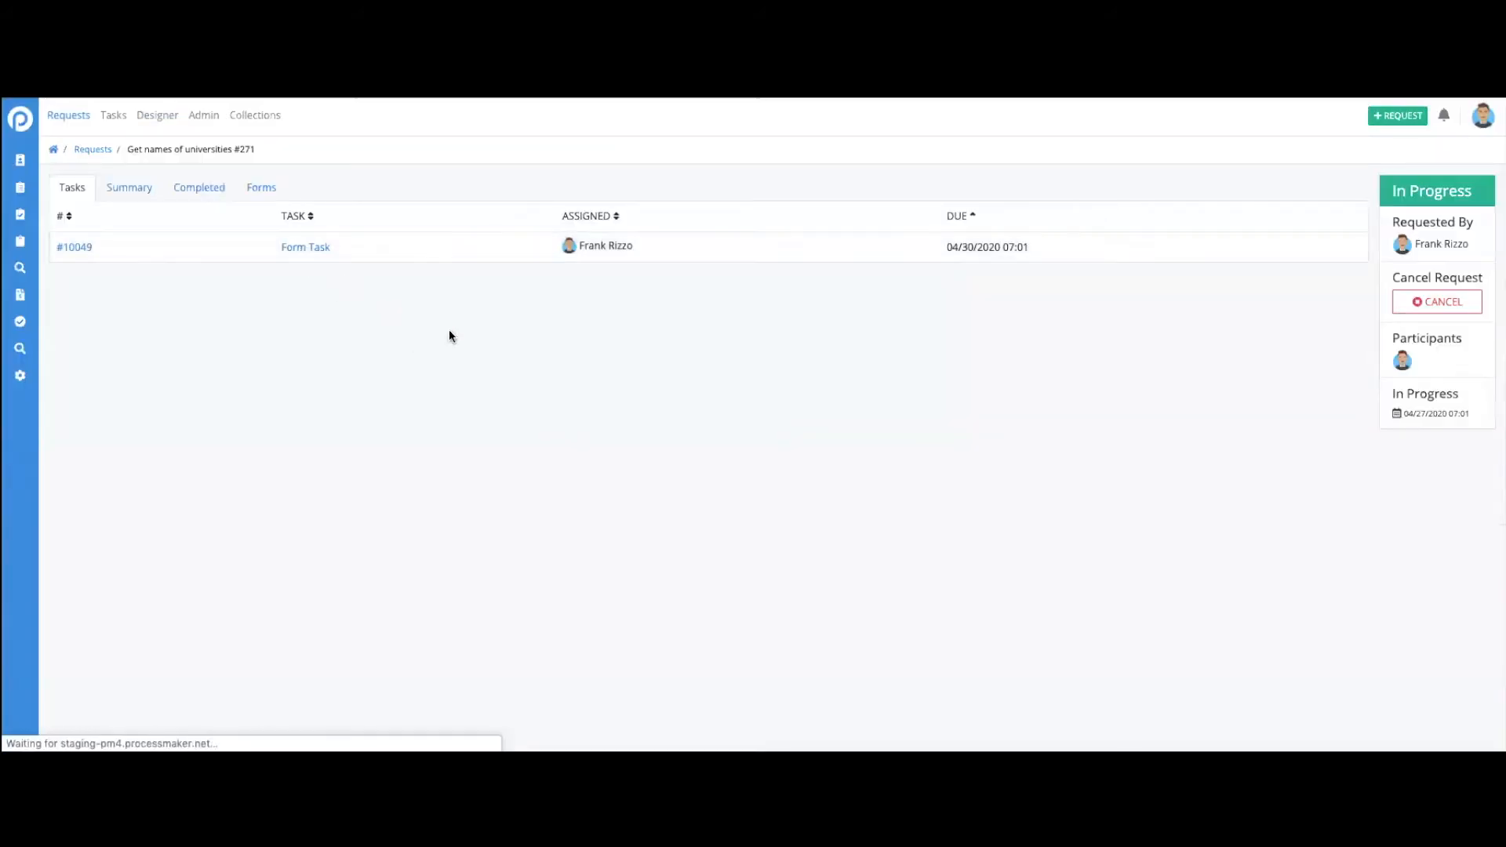
pyautogui.click(347, 246)
pyautogui.write('Ha')
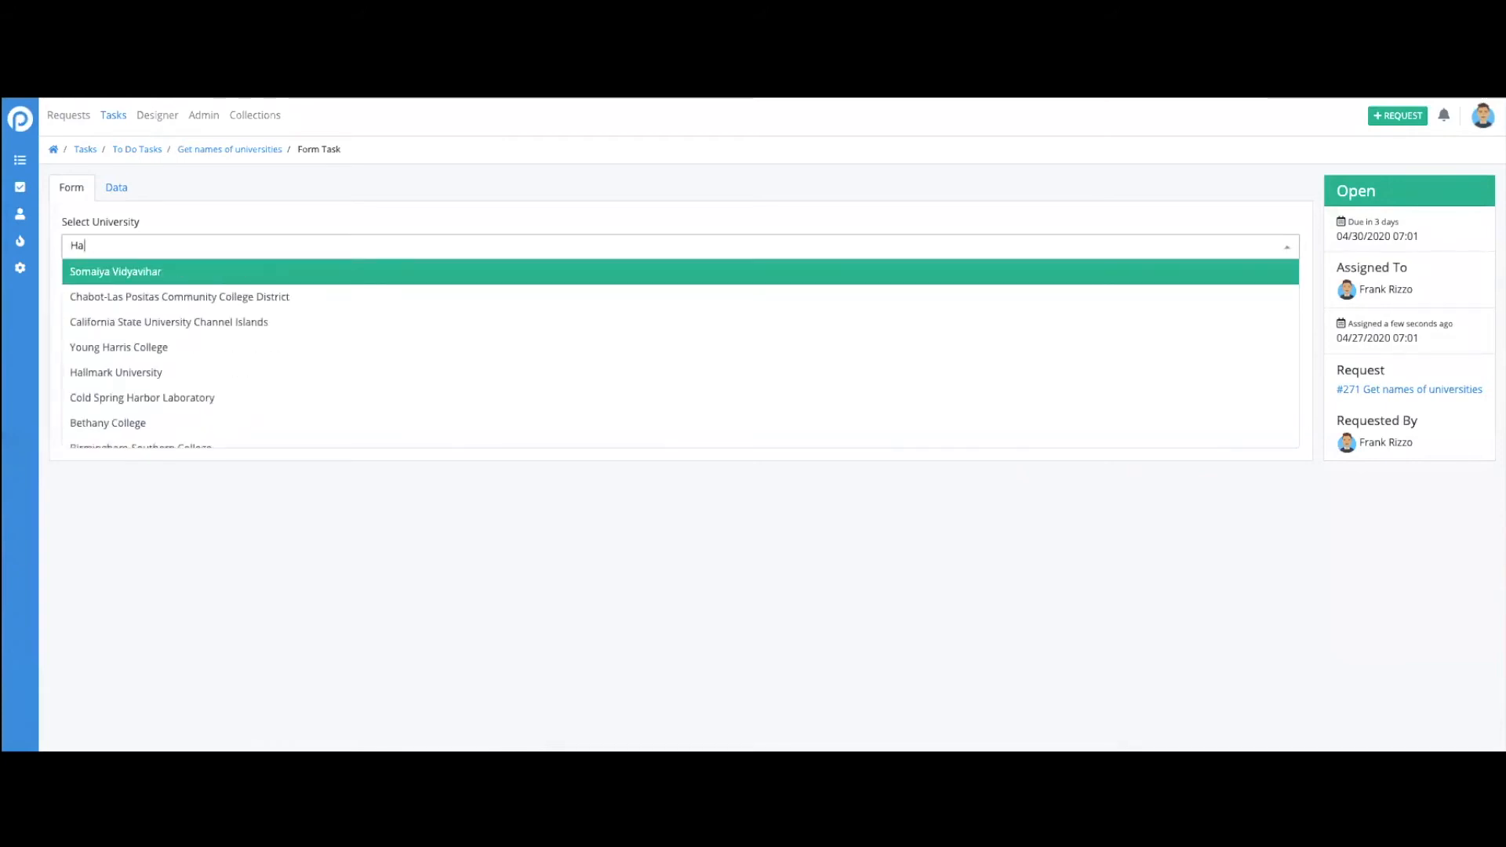
pyautogui.write('rvard')
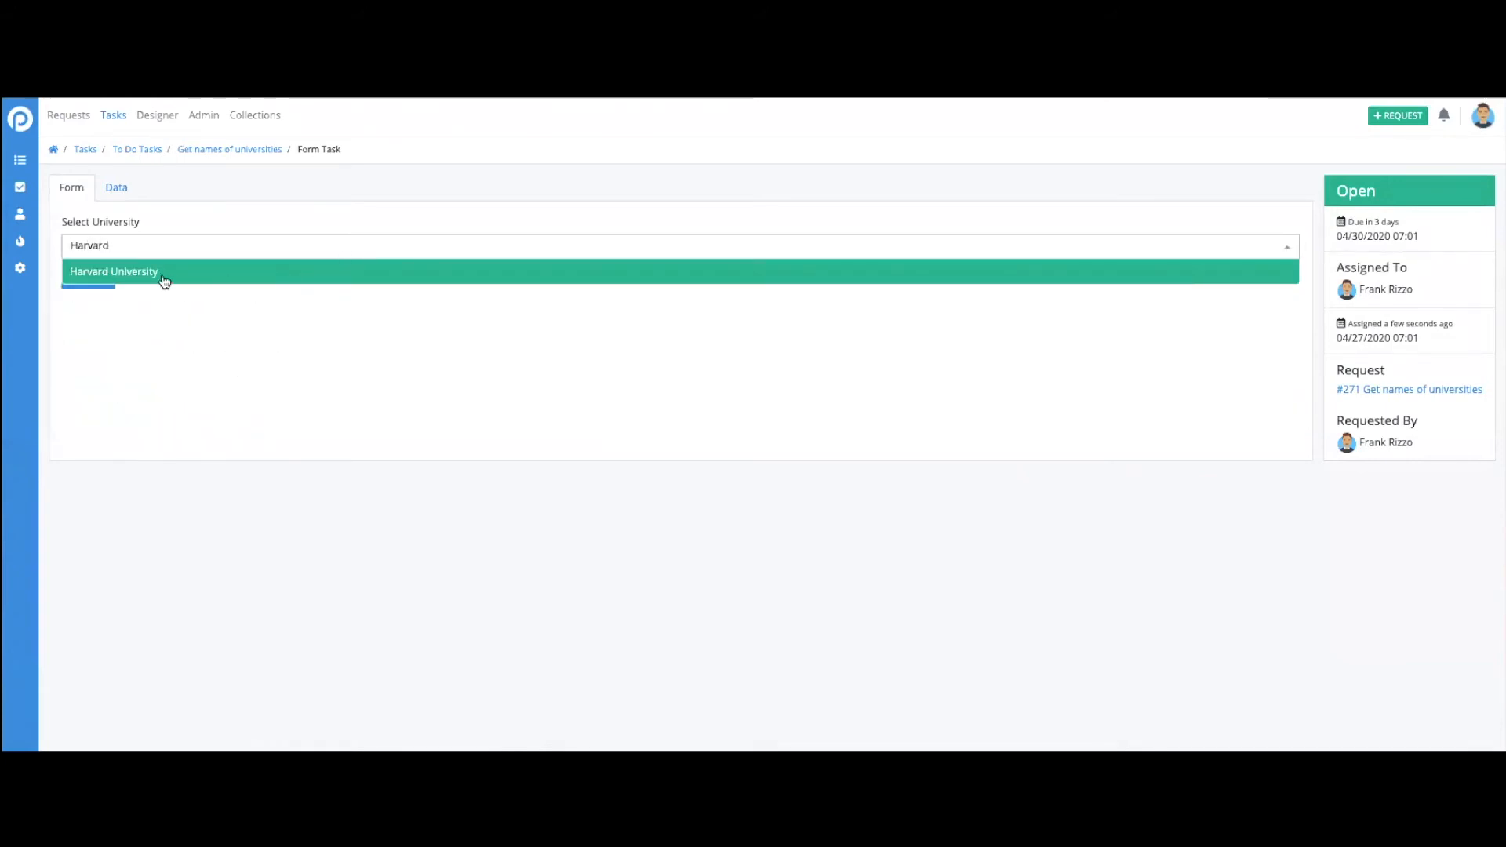
pyautogui.click(157, 275)
pyautogui.click(81, 278)
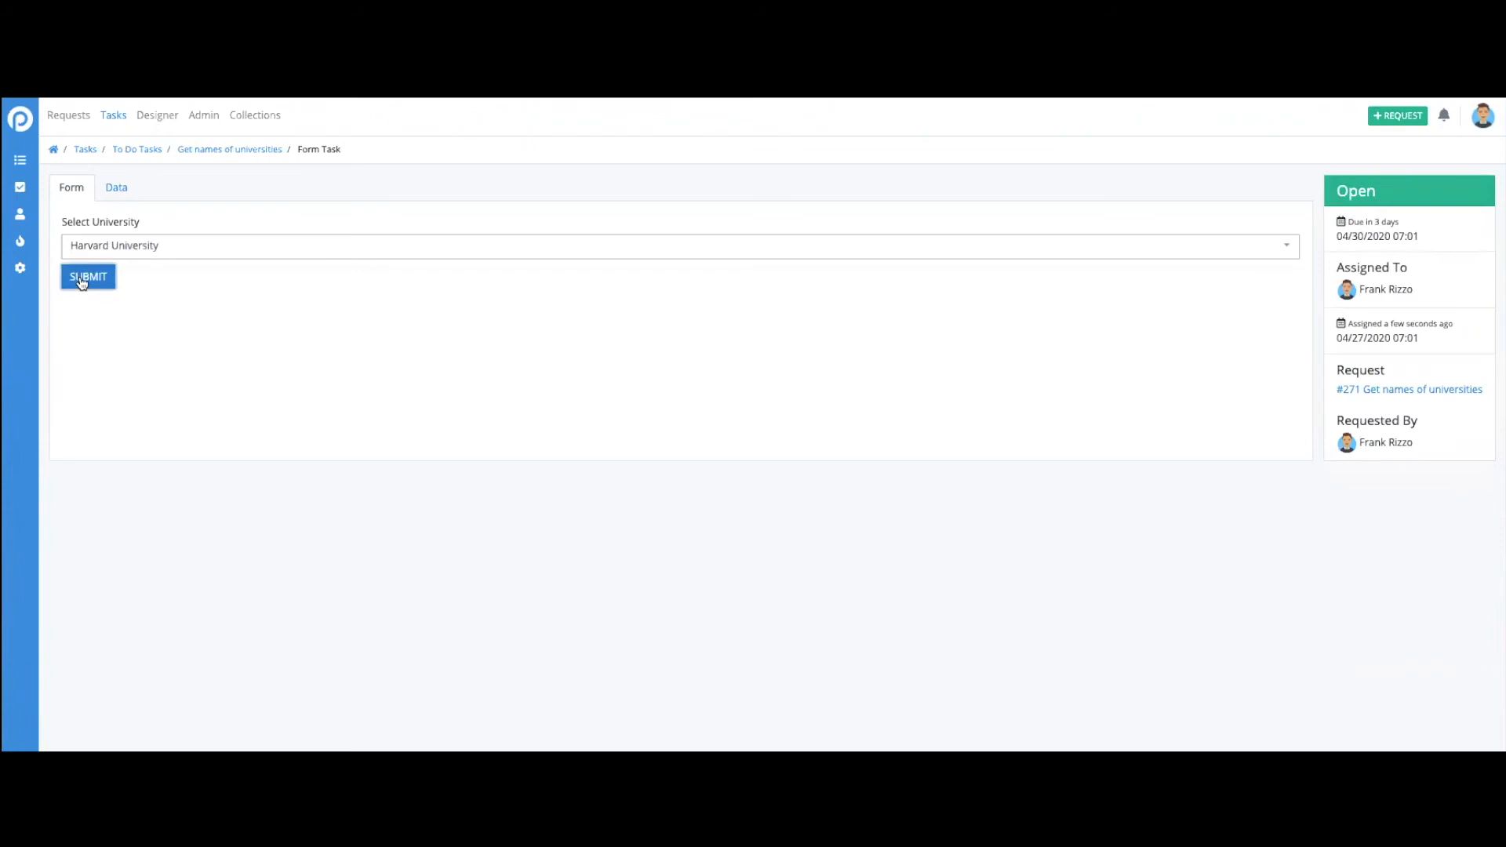